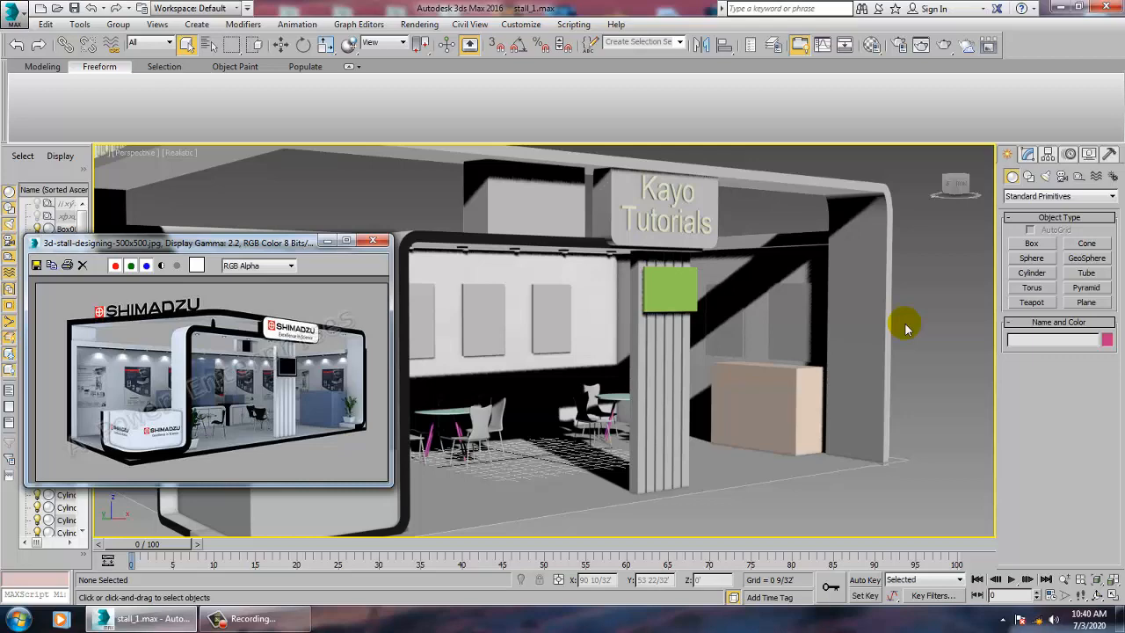
Convert the stall's large outer overhead frame to an editable poly
scroll(605, 307, down, 3)
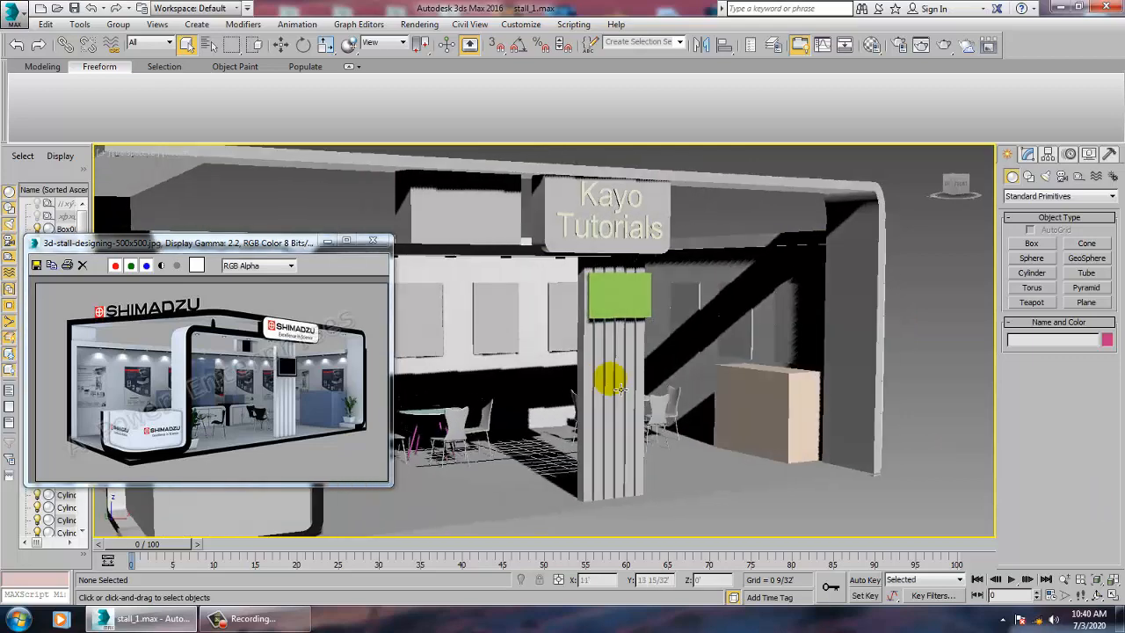
alt+middle_drag(605, 306, 733, 407)
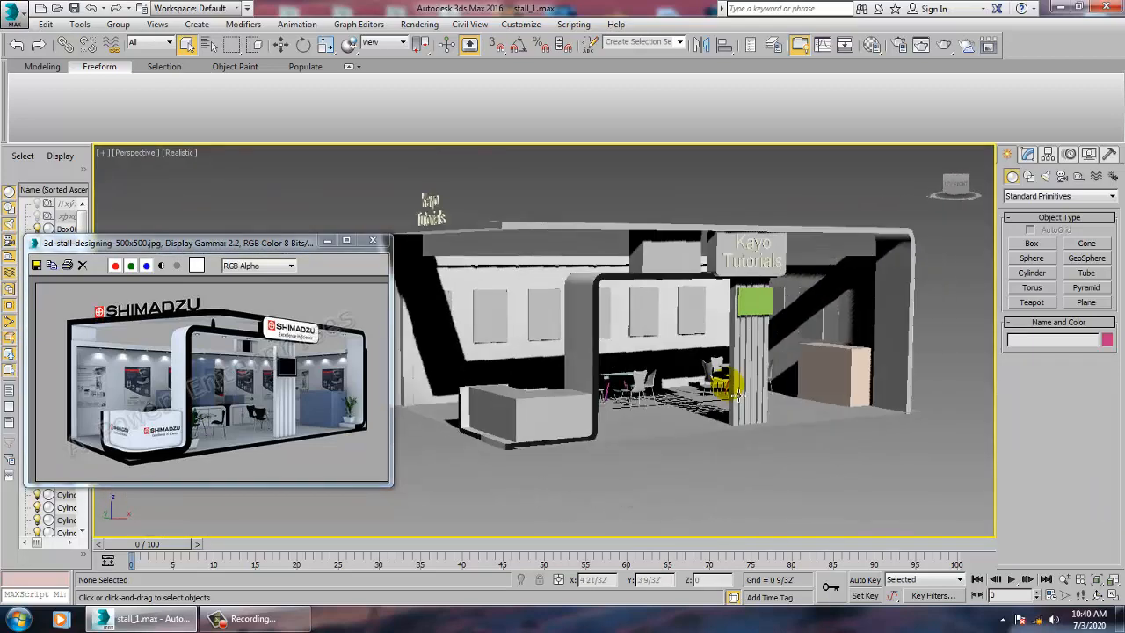
scroll(734, 407, up, 6)
scroll(734, 407, down, 3)
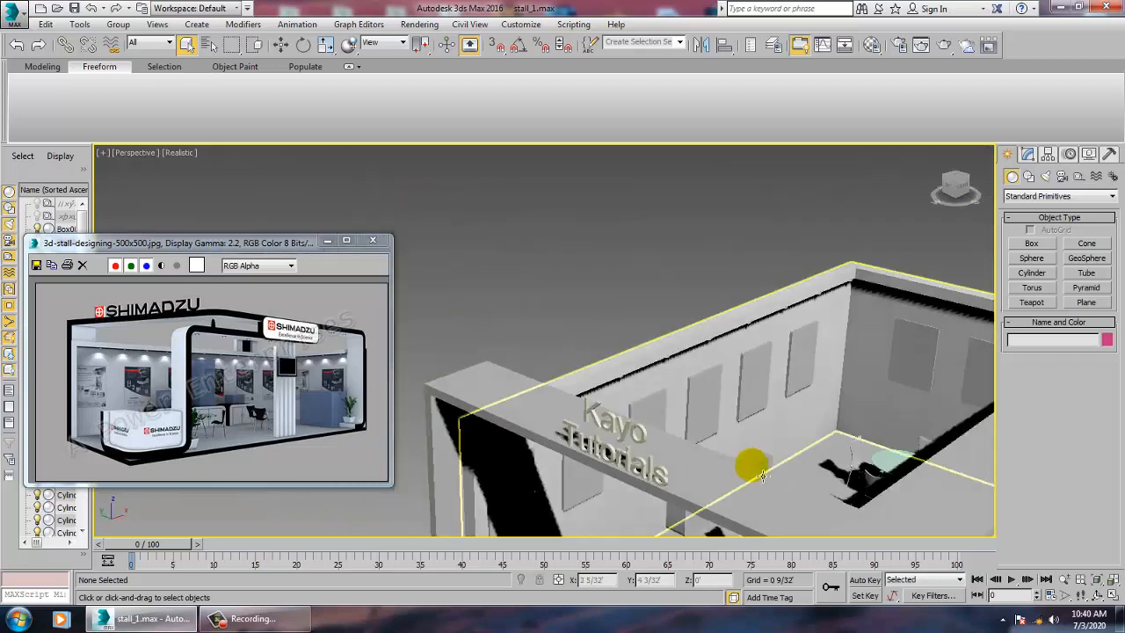
click(748, 459)
alt+middle_drag(748, 460, 686, 435)
key(w)
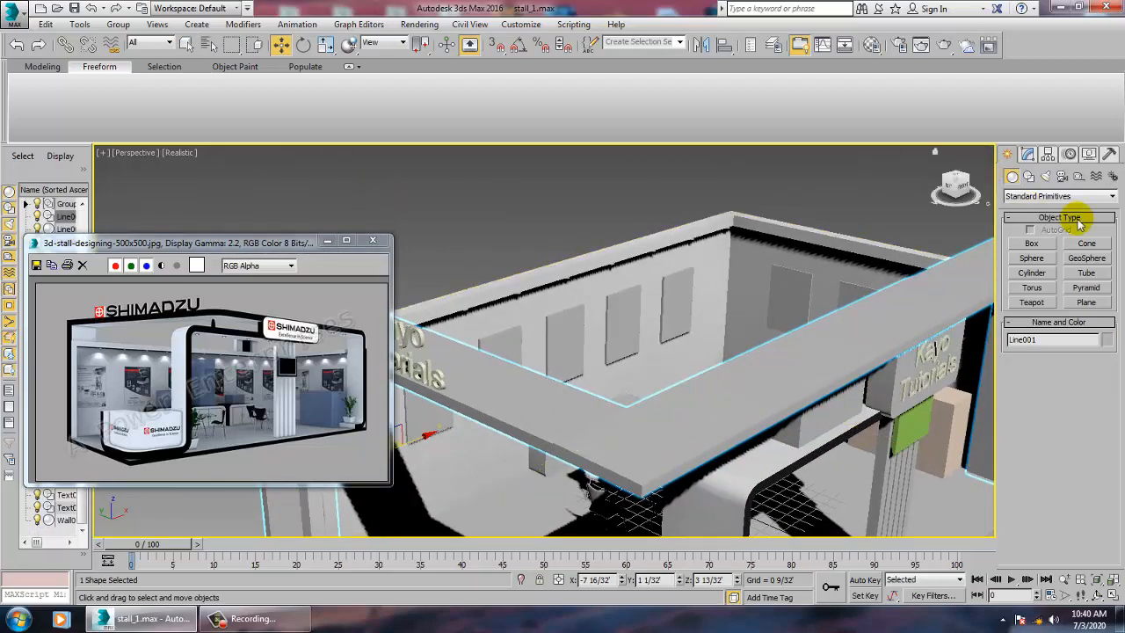
click(1028, 155)
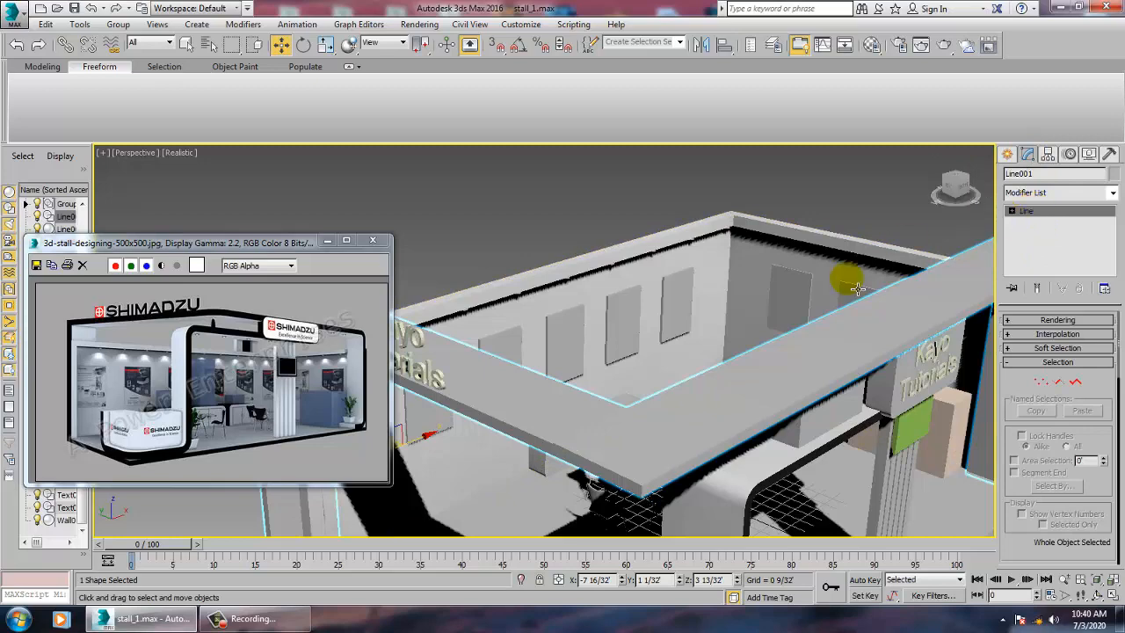
right_click(830, 358)
mouse_move(901, 501)
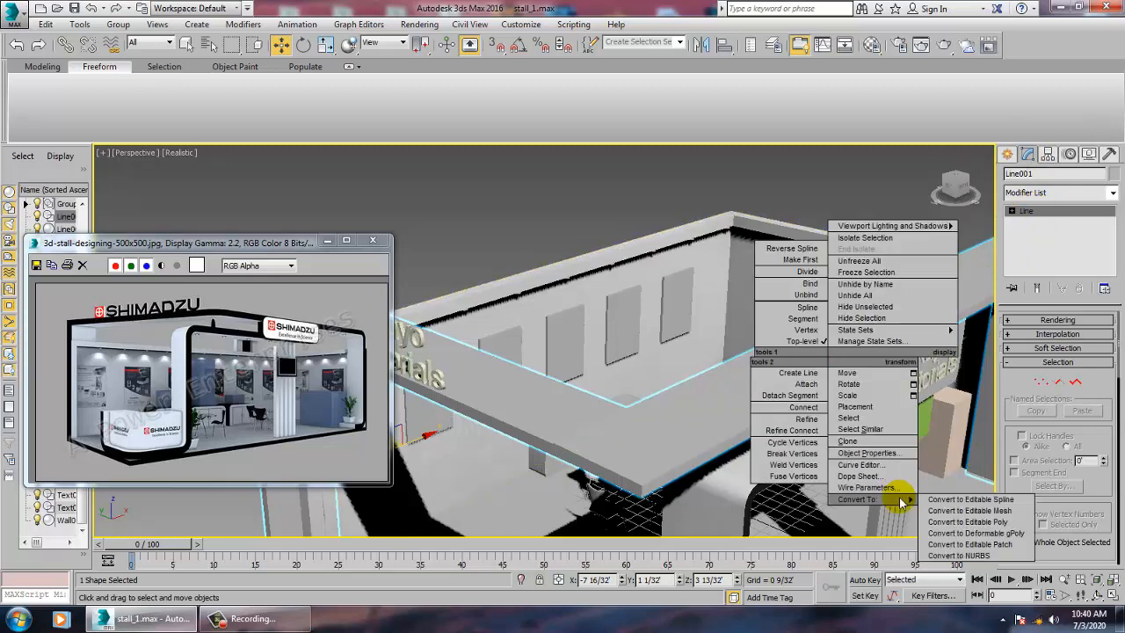
click(985, 522)
In polygon mode, select the broad faces along the overhead frame's beams and show edged faces in the viewport
click(1012, 211)
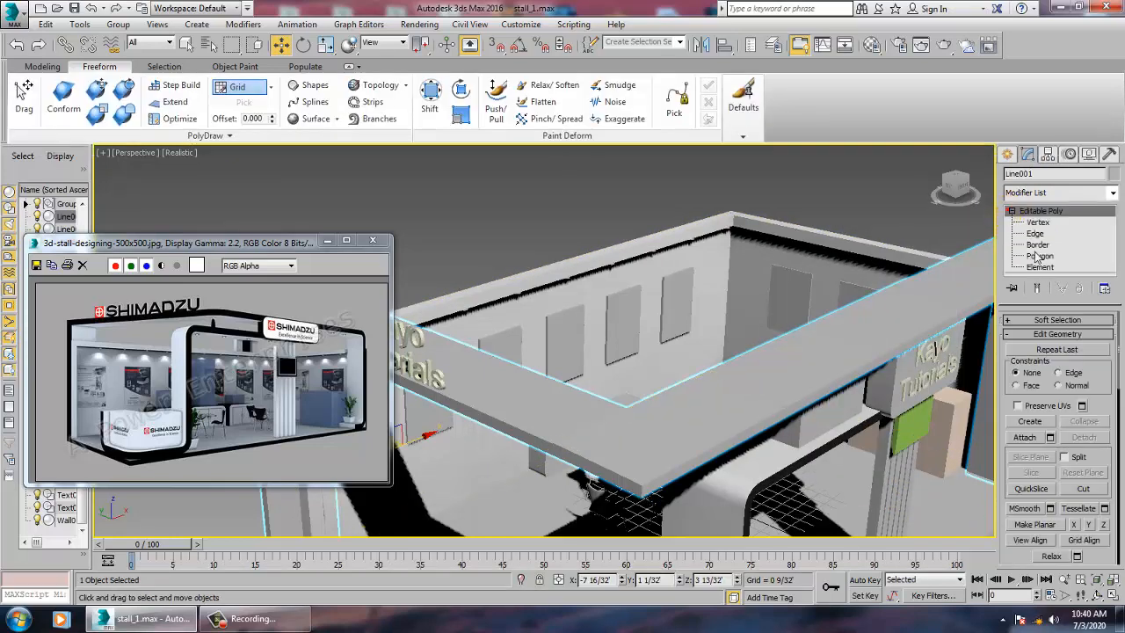
click(1040, 255)
click(665, 456)
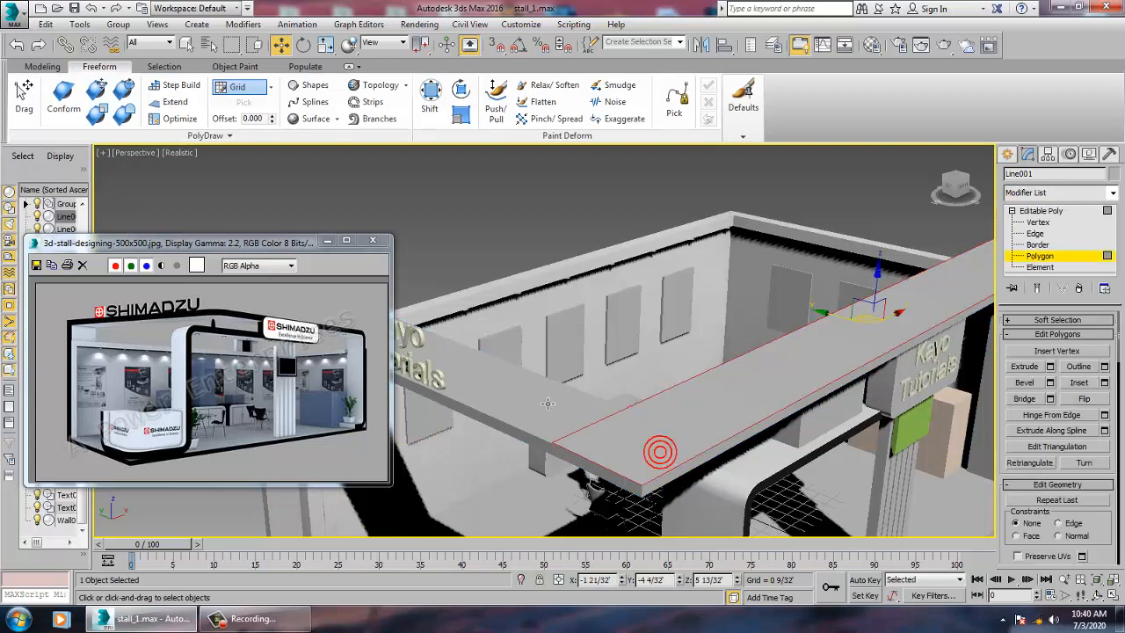
alt+middle_drag(761, 459, 507, 378)
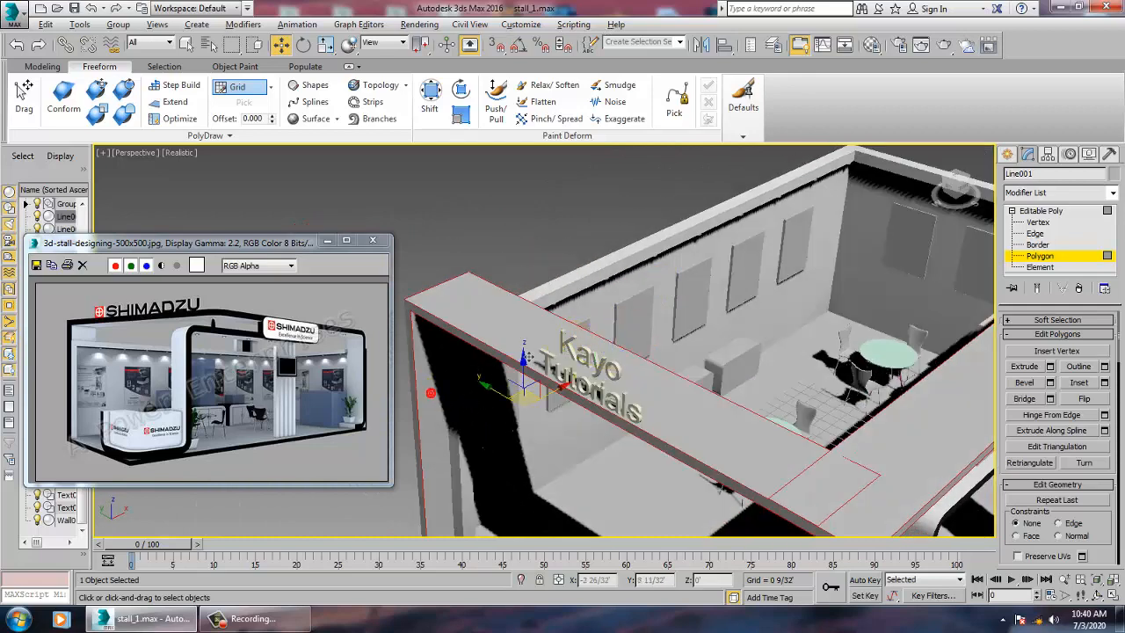
alt+middle_drag(441, 403, 748, 288)
key(F4)
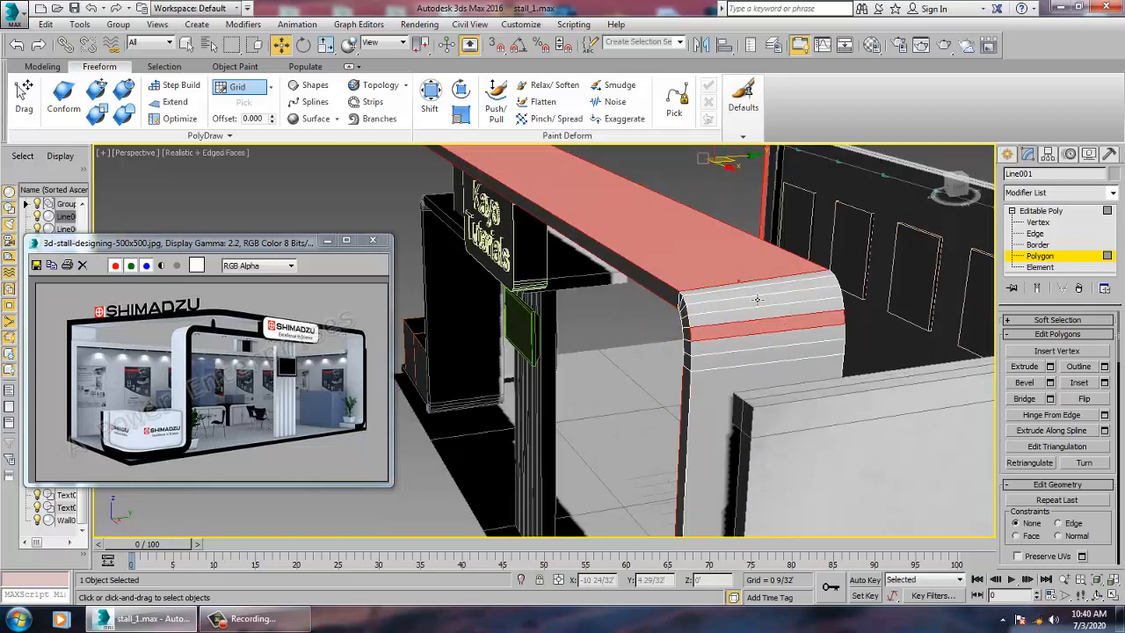
Add the outer curved corner strips and the upright's outer face at the frame's end to the polygon selection
ctrl+click(752, 291)
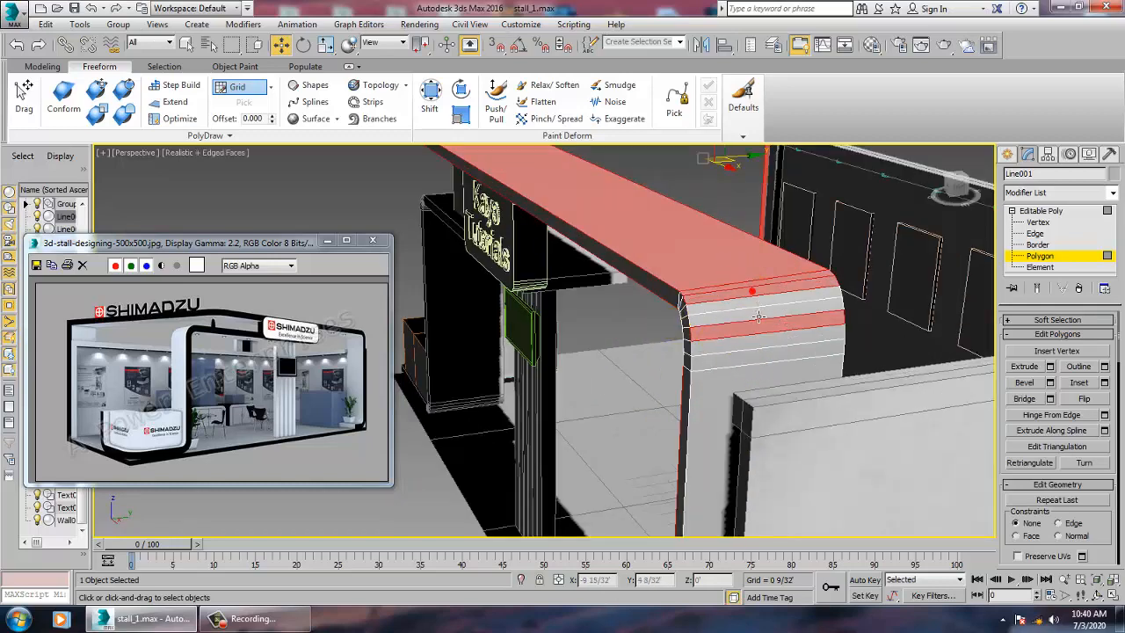
ctrl+click(749, 301)
ctrl+click(748, 312)
ctrl+drag(729, 347, 722, 368)
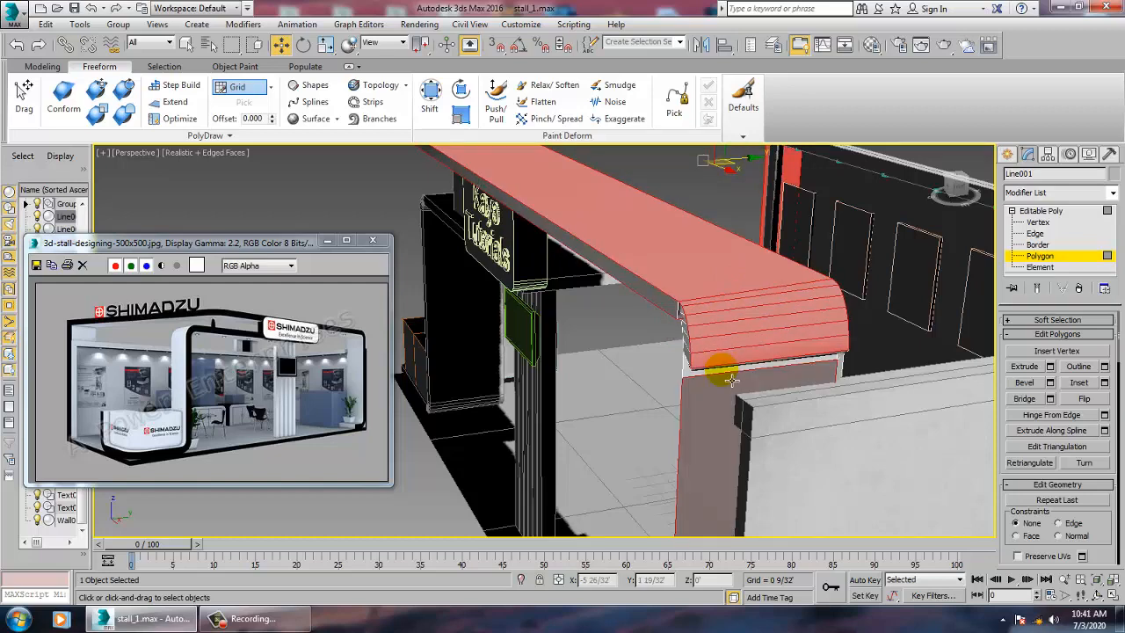
key(ctrl+z)
ctrl+click(736, 367)
ctrl+click(725, 398)
Add the curved corner strips on the inner side of the frame to the polygon selection
scroll(726, 396, down, 5)
alt+middle_drag(728, 396, 758, 475)
scroll(923, 392, up, 5)
scroll(759, 475, up, 3)
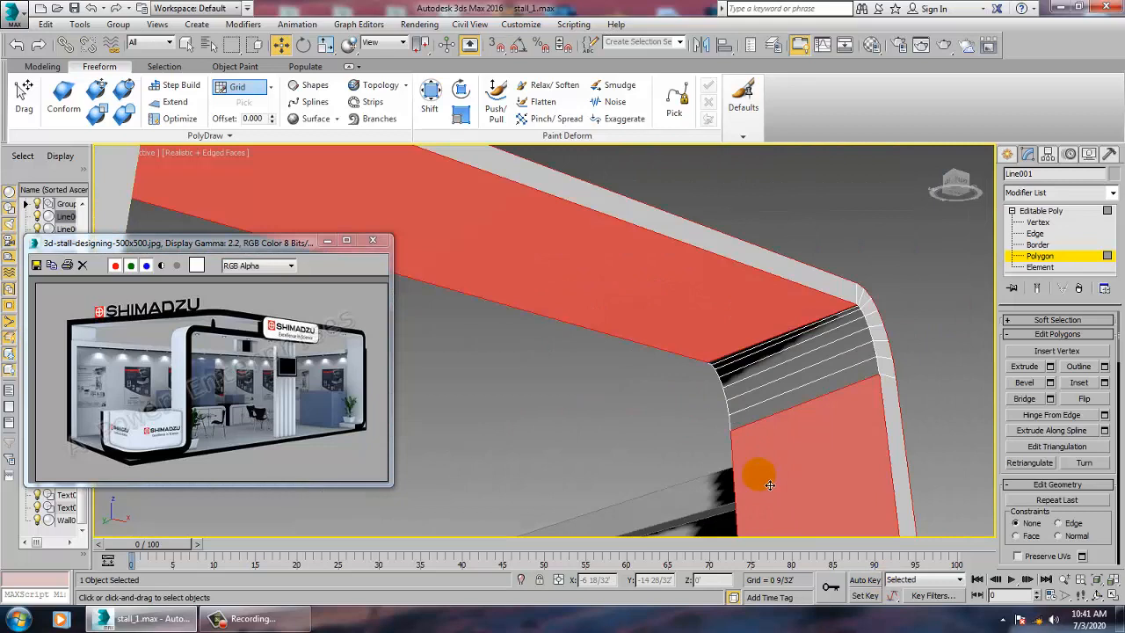
ctrl+click(783, 362)
ctrl+click(791, 376)
ctrl+click(795, 390)
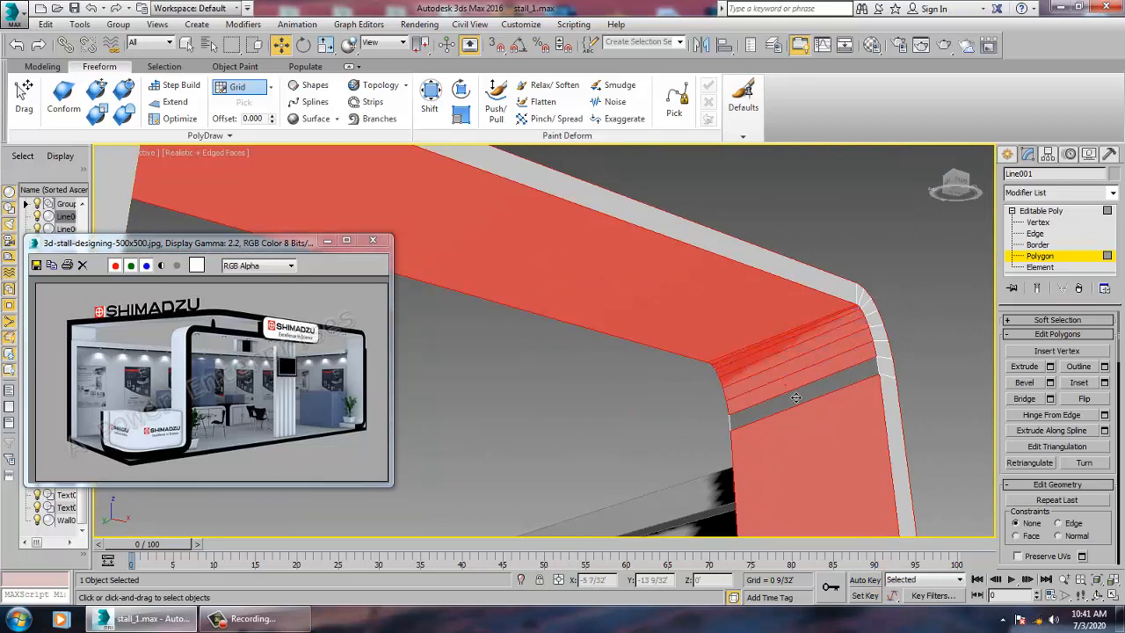
ctrl+click(796, 404)
Open the Material Editor in Slate mode and bring the Material #0 node into view
scroll(797, 408, down, 5)
alt+middle_drag(800, 432, 908, 319)
scroll(798, 343, down, 3)
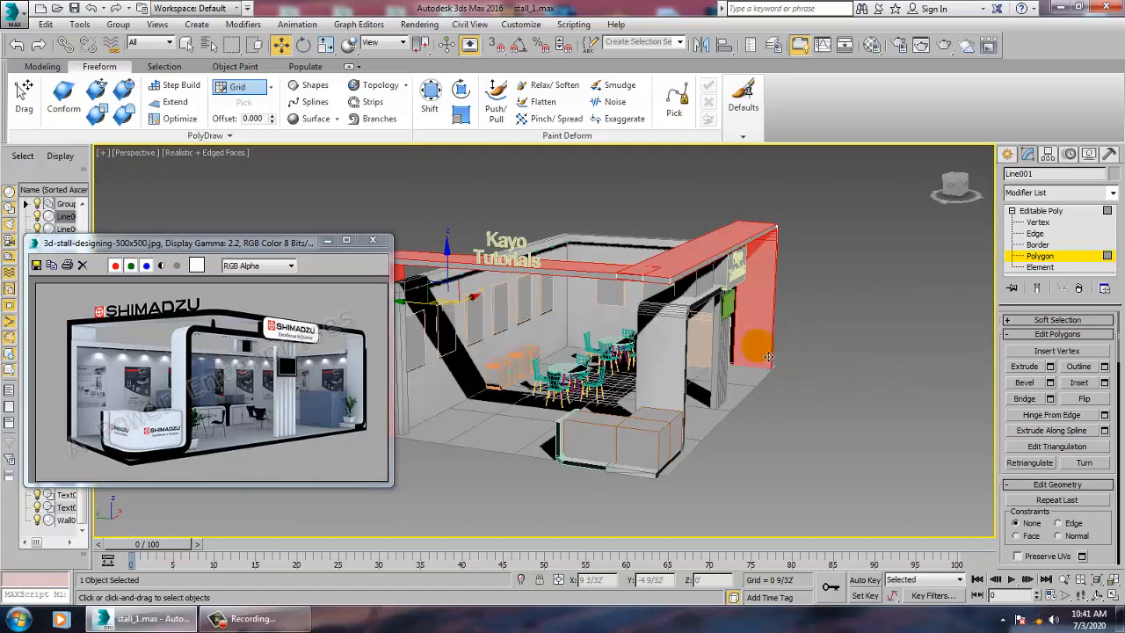
mouse_move(755, 346)
alt+middle_down()
mouse_move(710, 355)
mouse_move(769, 360)
mouse_move(753, 363)
alt+middle_up()
key(m)
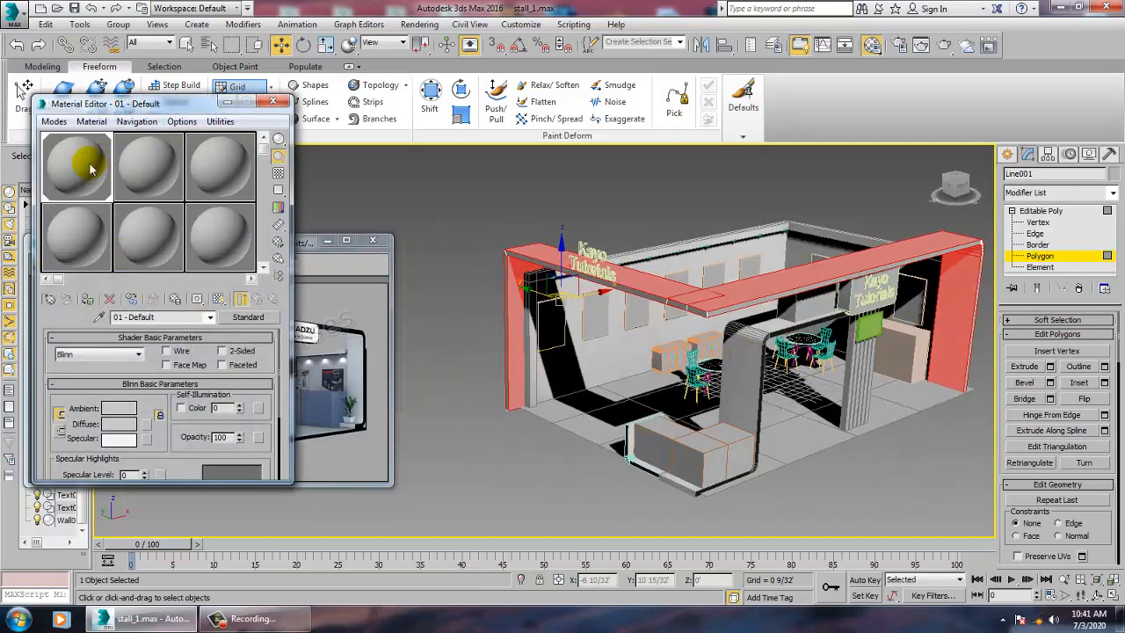
click(51, 121)
click(114, 153)
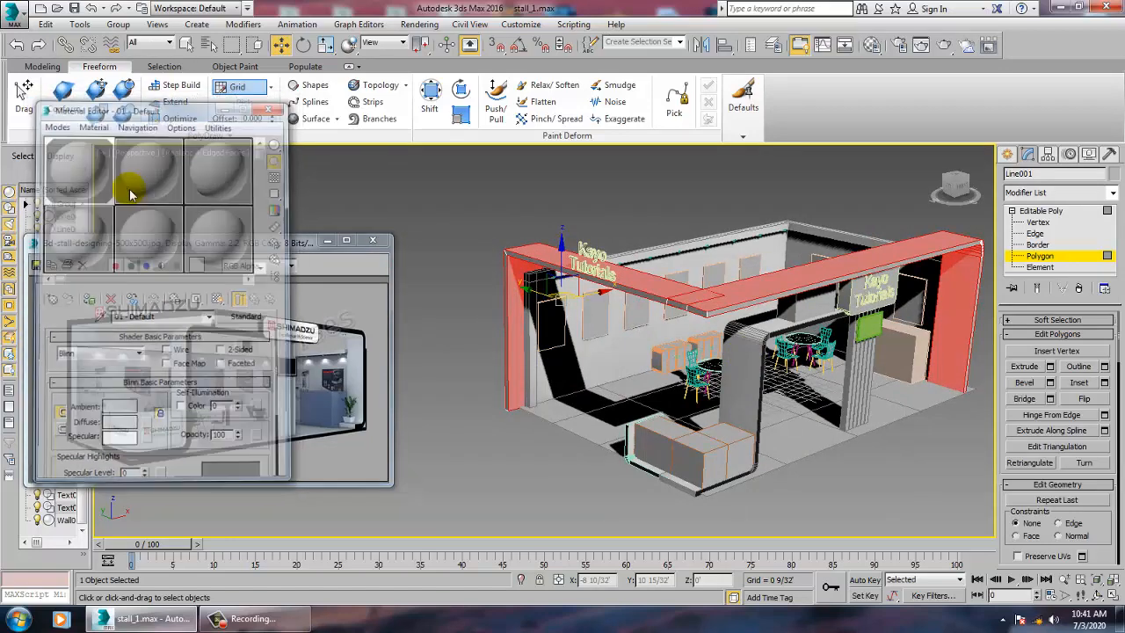
middle_drag(304, 223, 300, 288)
click(271, 217)
scroll(300, 289, down, 8)
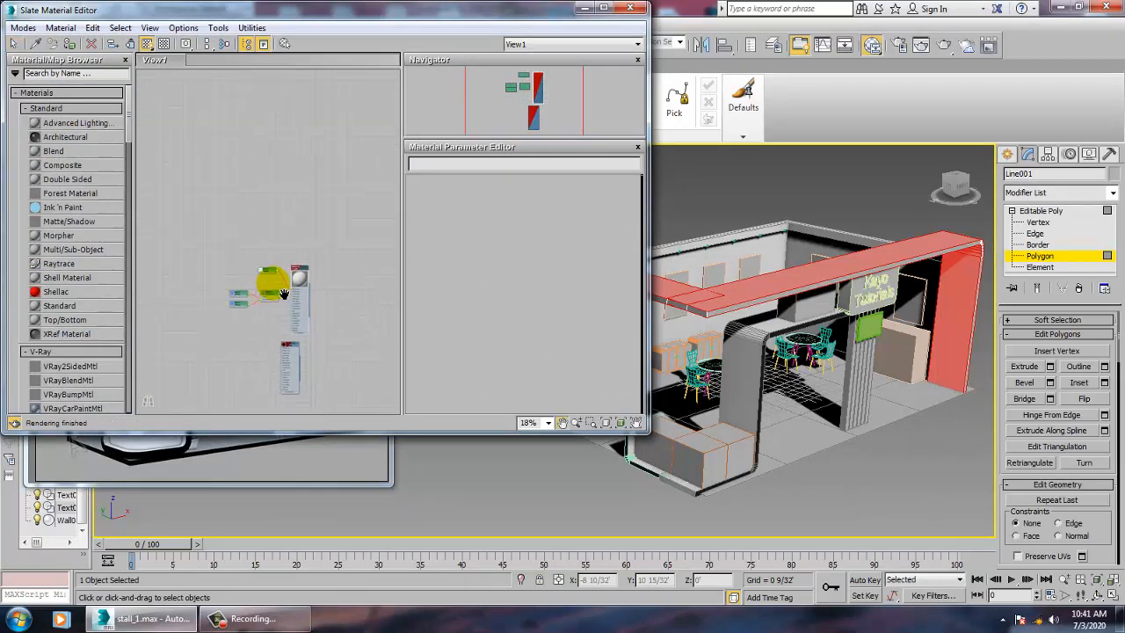
scroll(306, 353, up, 3)
middle_drag(305, 192, 331, 413)
scroll(359, 320, up, 2)
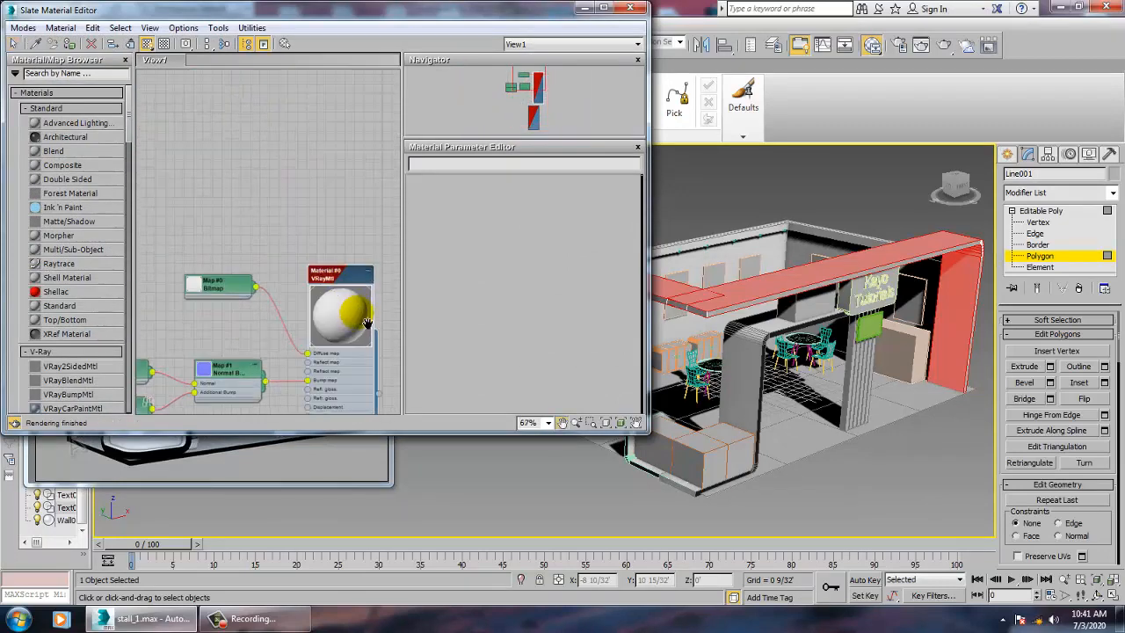
scroll(359, 319, up, 3)
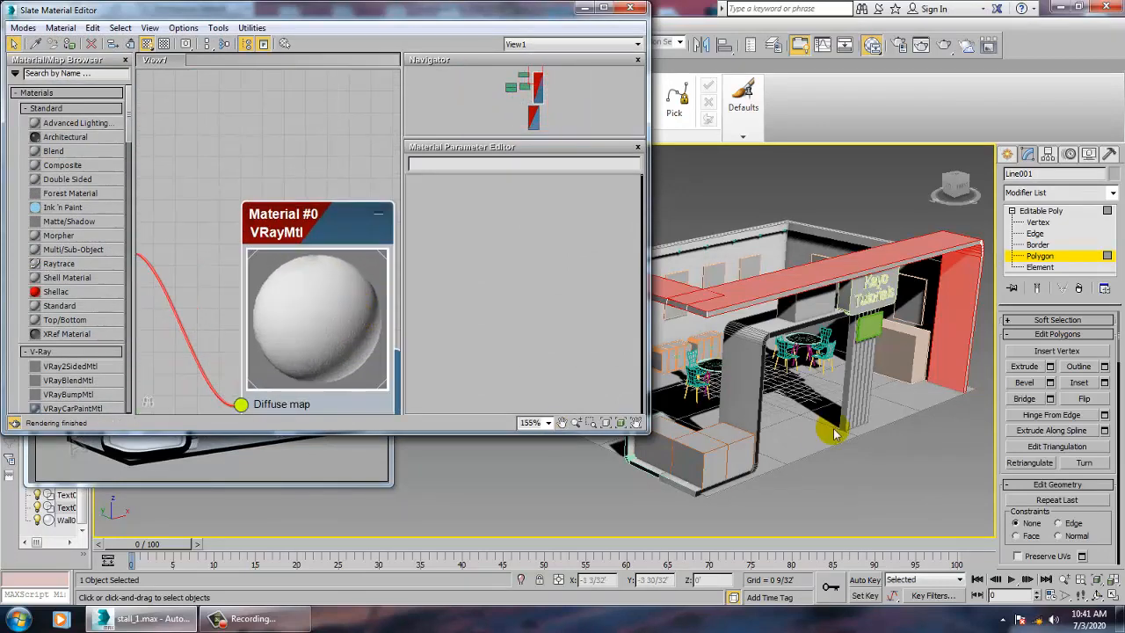
Invert the polygon selection so that only the frame's narrow edge faces are selected
alt+middle_drag(754, 375, 474, 340)
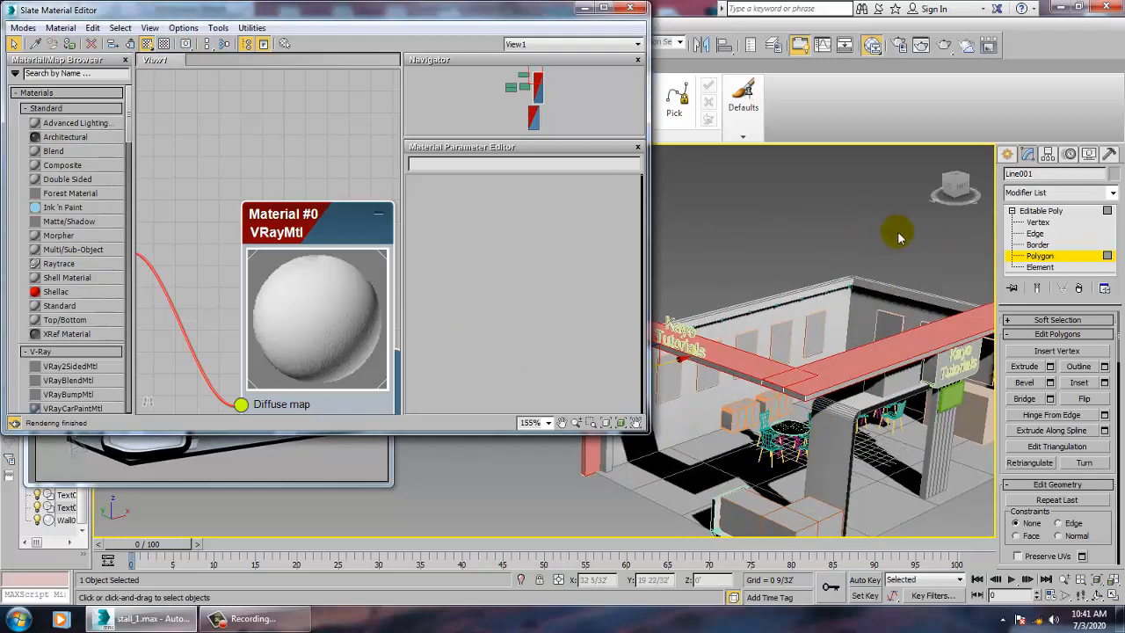
alt+middle_drag(873, 261, 841, 259)
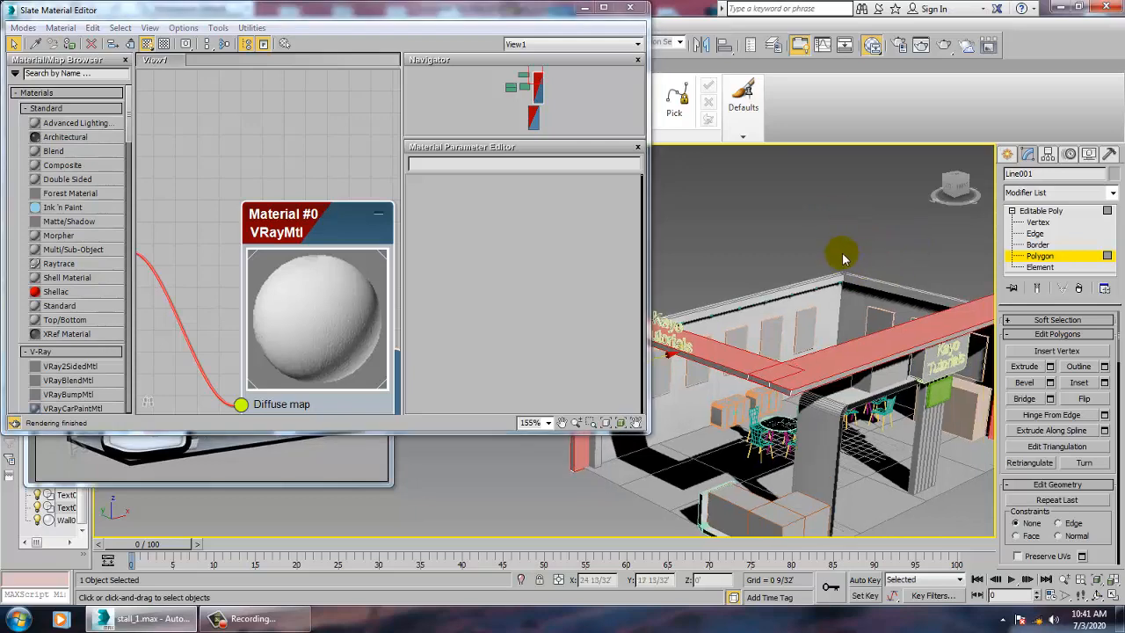
key(F2)
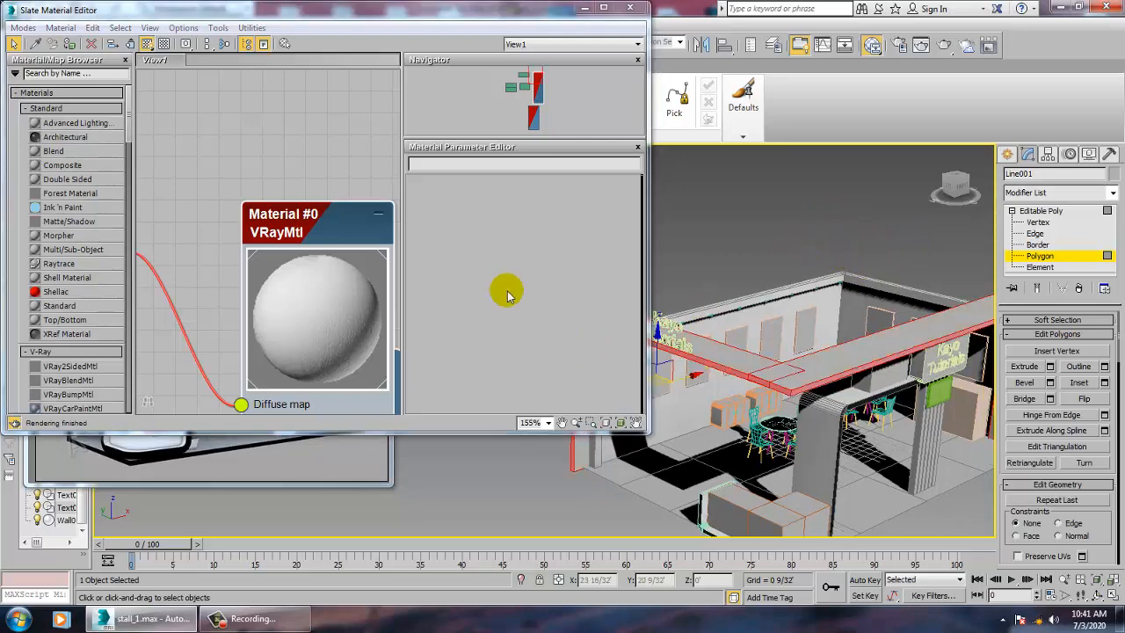
Assign the dark VRay material Material #12 to the selected frame edge faces and leave polygon editing
middle_drag(360, 247, 381, 35)
middle_drag(270, 402, 329, 115)
scroll(245, 301, down, 1)
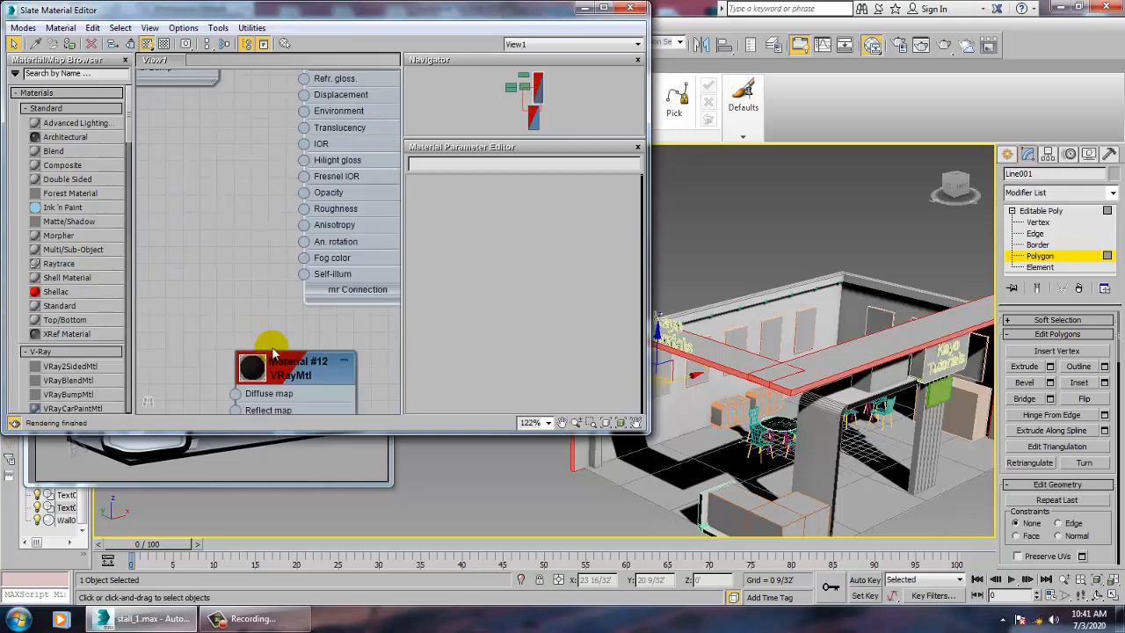
click(280, 374)
double_click(281, 374)
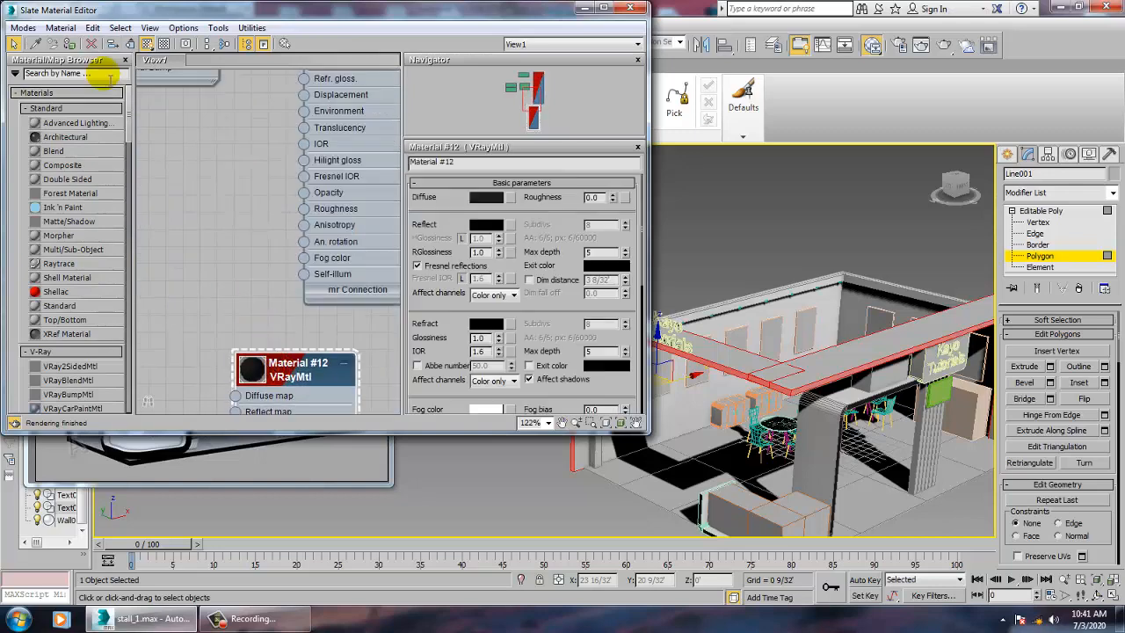
click(69, 43)
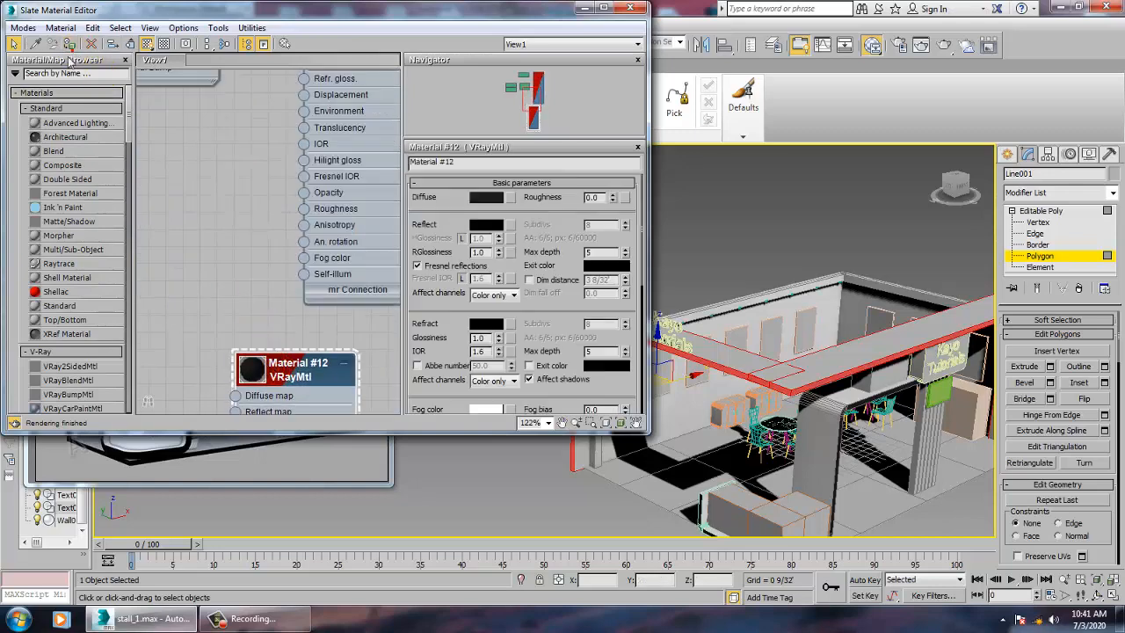
click(581, 9)
click(784, 227)
scroll(916, 369, up, 5)
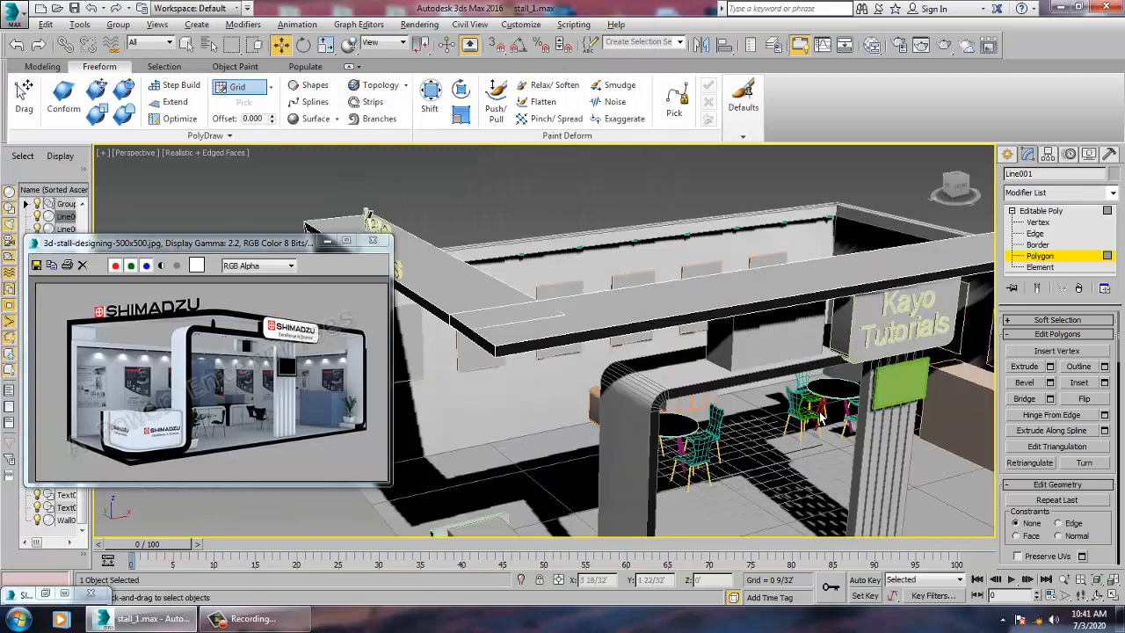
alt+middle_drag(820, 417, 740, 376)
scroll(790, 397, up, 4)
scroll(763, 325, down, 6)
scroll(752, 377, up, 3)
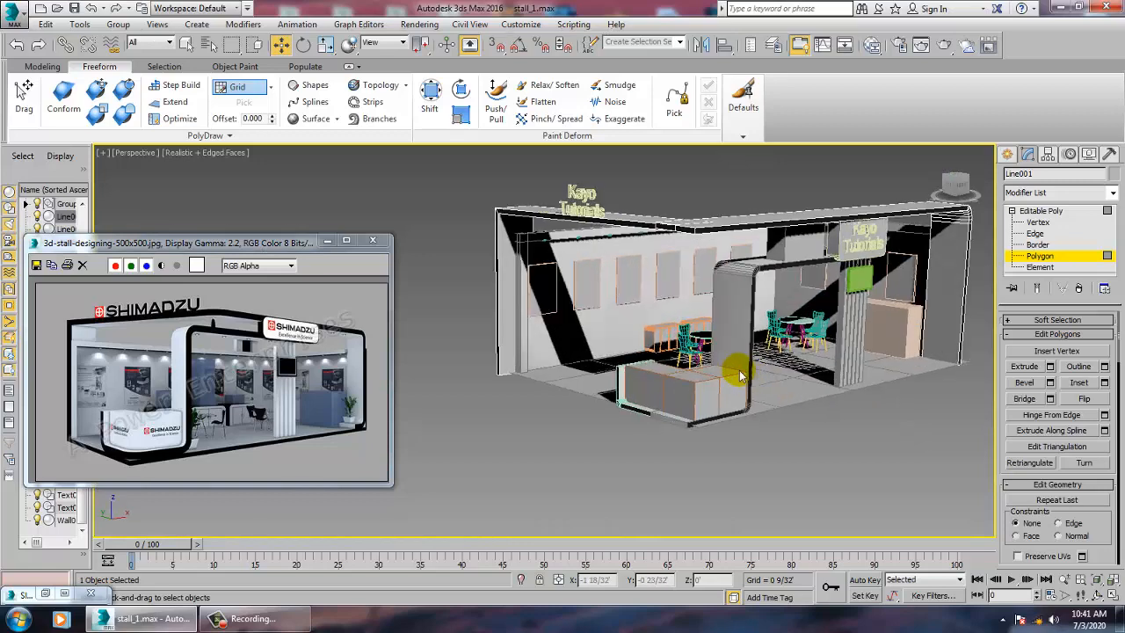
click(1041, 211)
Assign the white VRay material Material #0 to the box-shaped front counter
click(697, 372)
key(z)
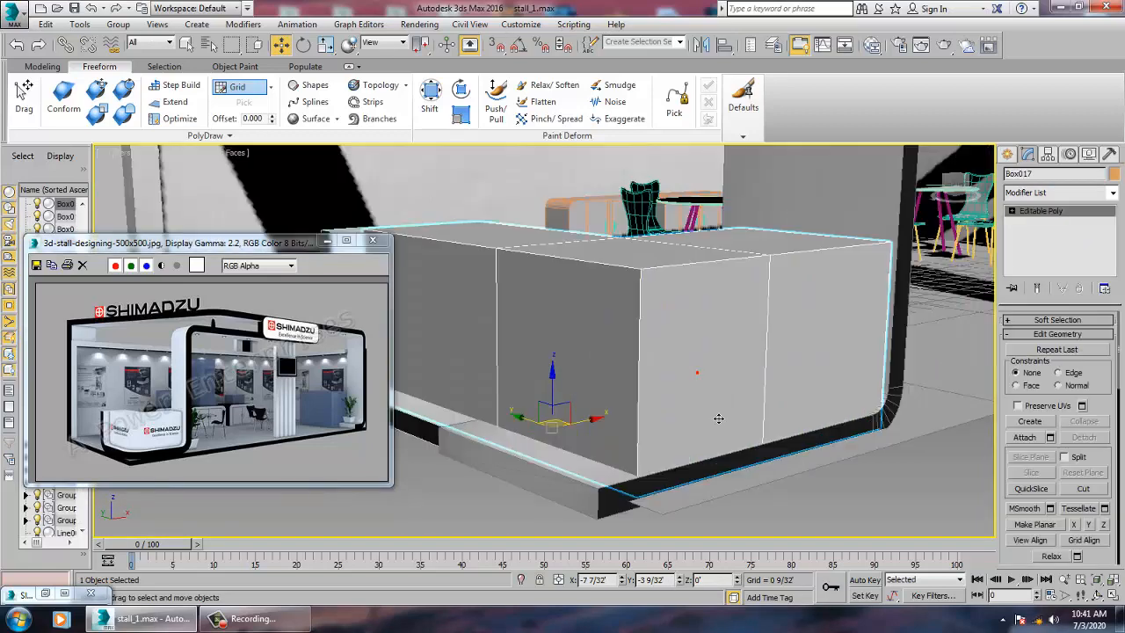
alt+middle_drag(719, 419, 731, 418)
key(m)
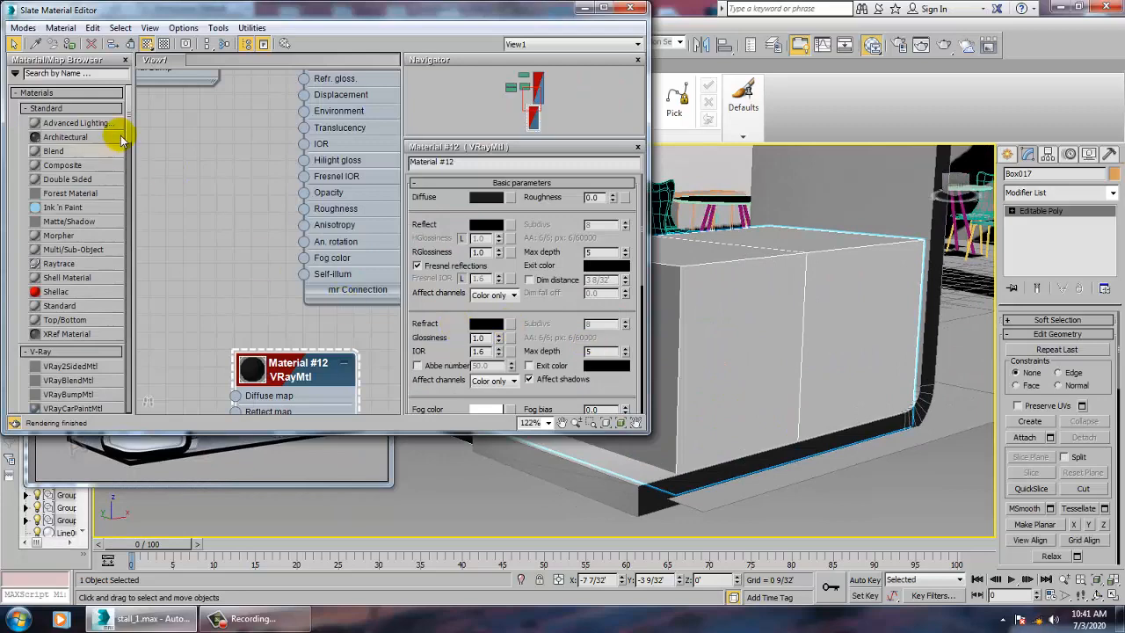
middle_drag(289, 115, 293, 365)
double_click(337, 205)
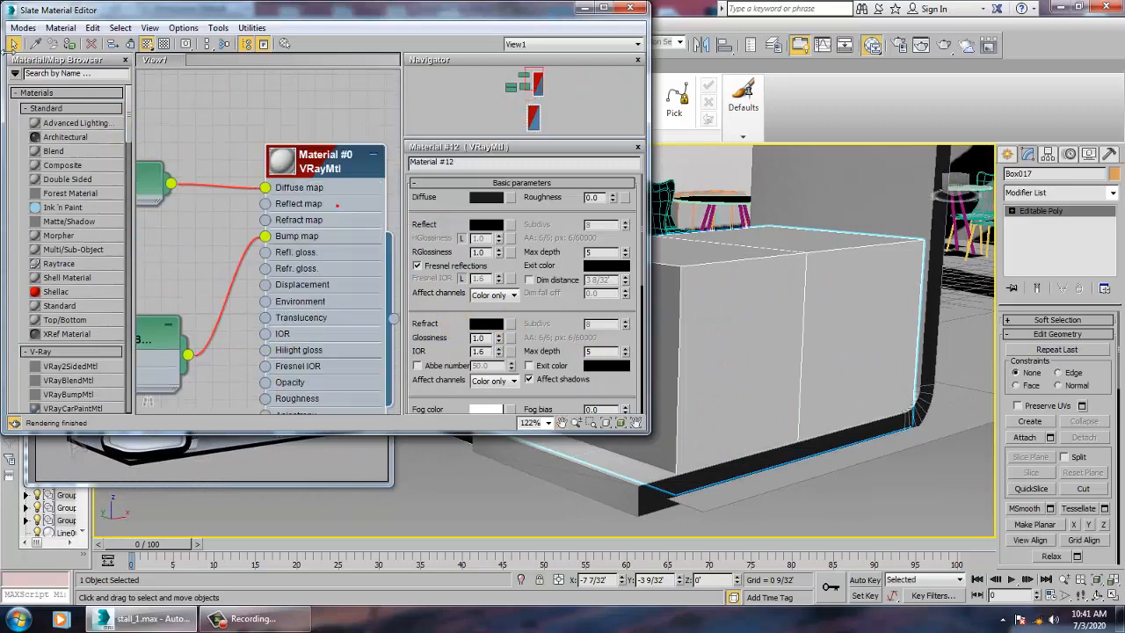
double_click(281, 167)
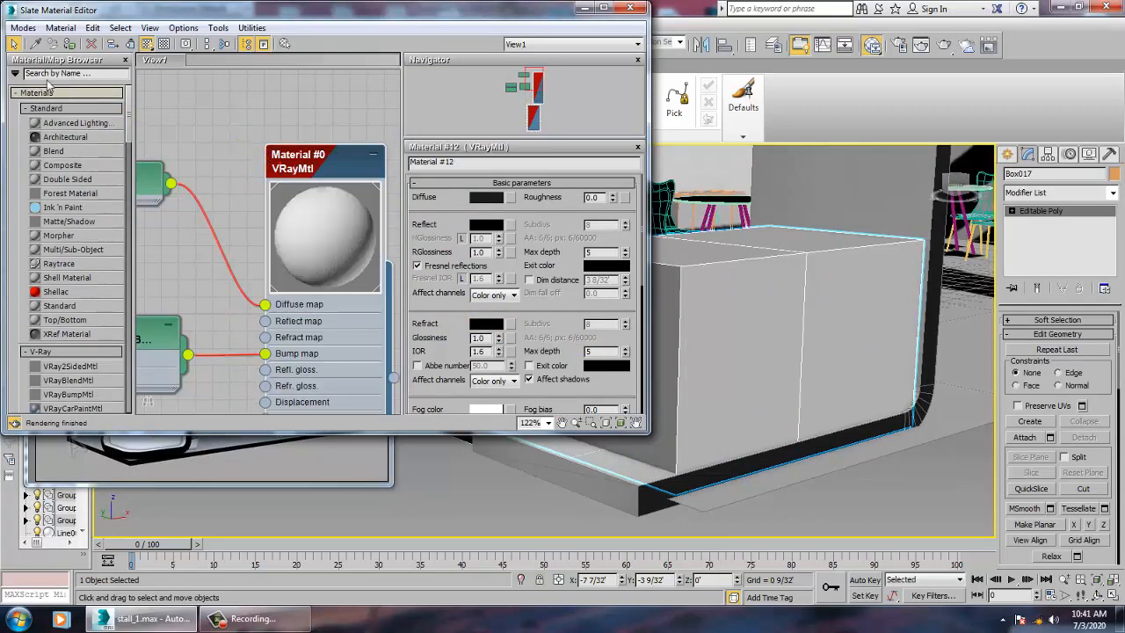
click(70, 42)
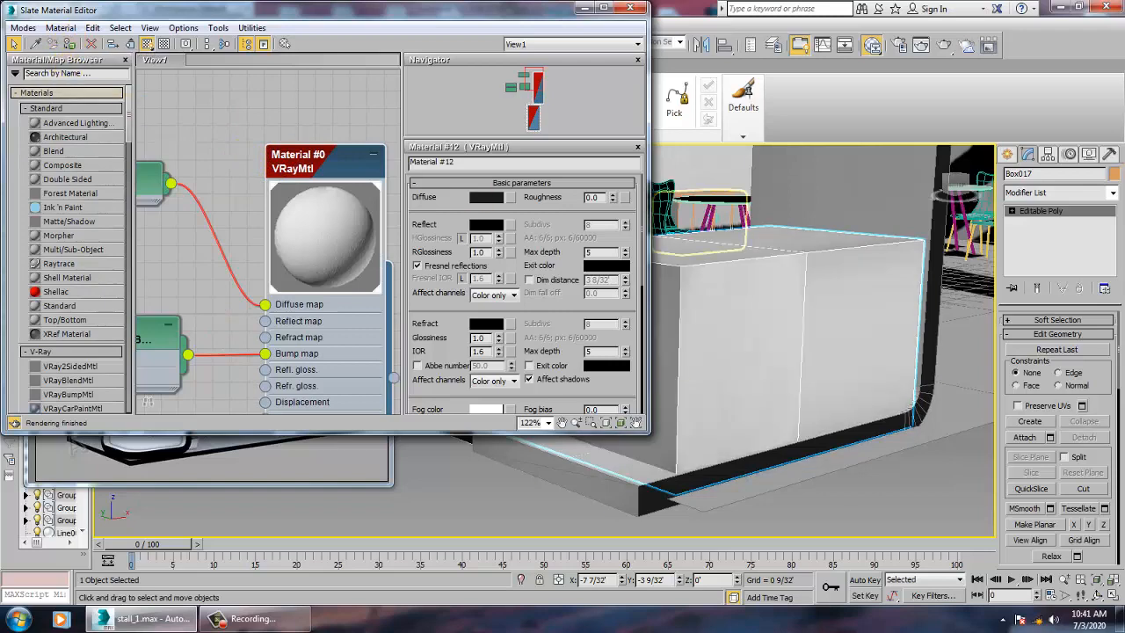
Add a UVW Map modifier with Box mapping to the front counter and clear the material editor out of the way
click(1045, 197)
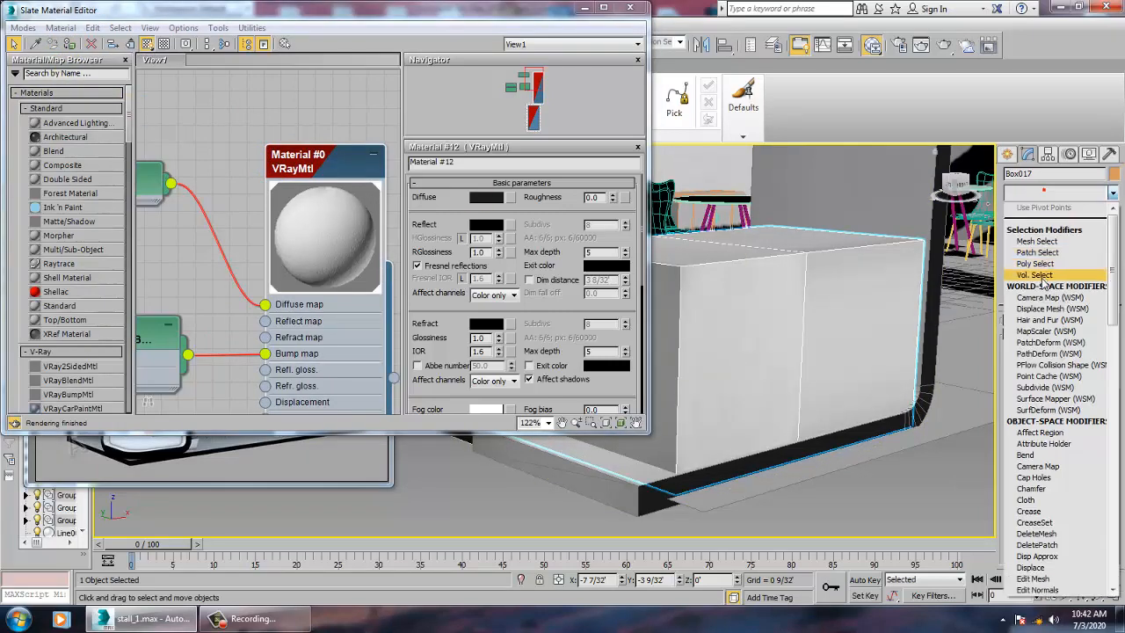
scroll(1057, 312, down, 5)
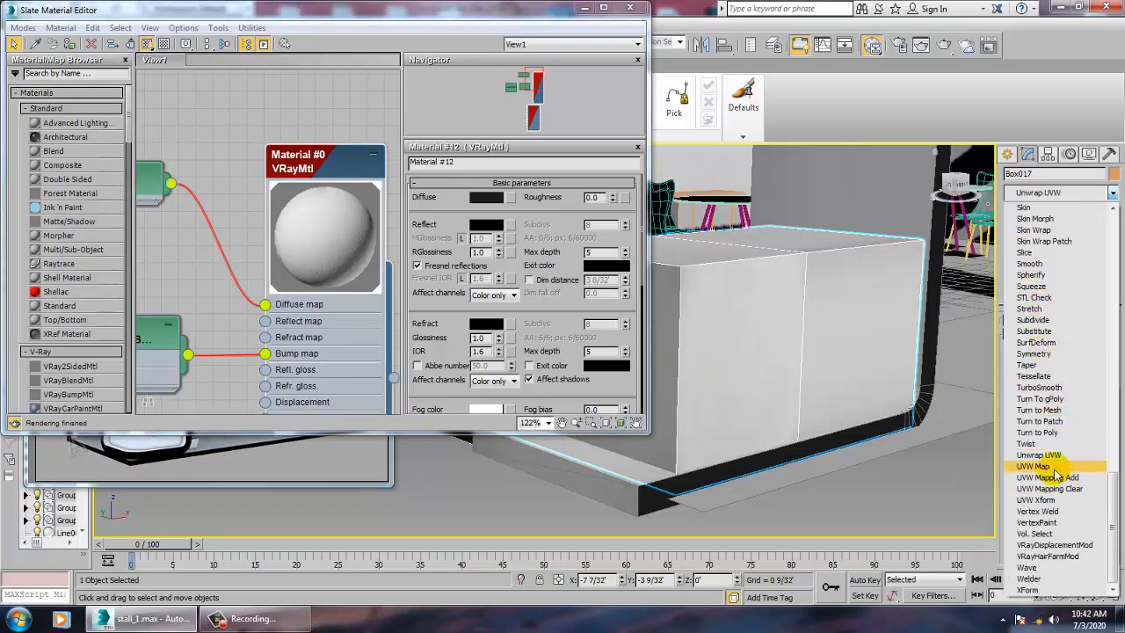
click(1059, 467)
click(1031, 398)
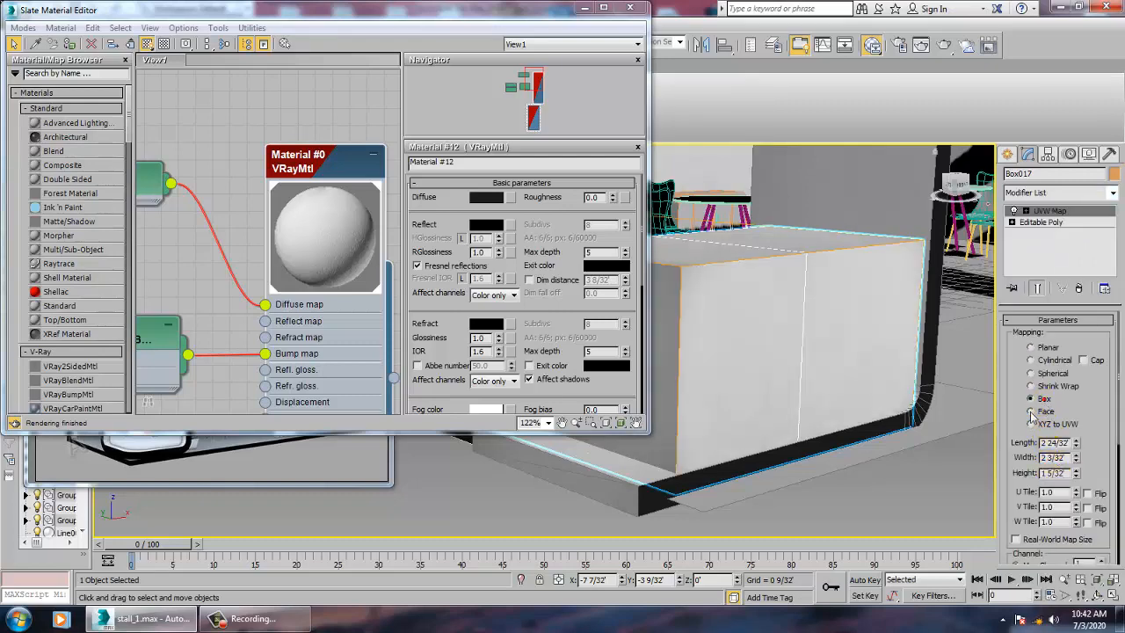
click(584, 9)
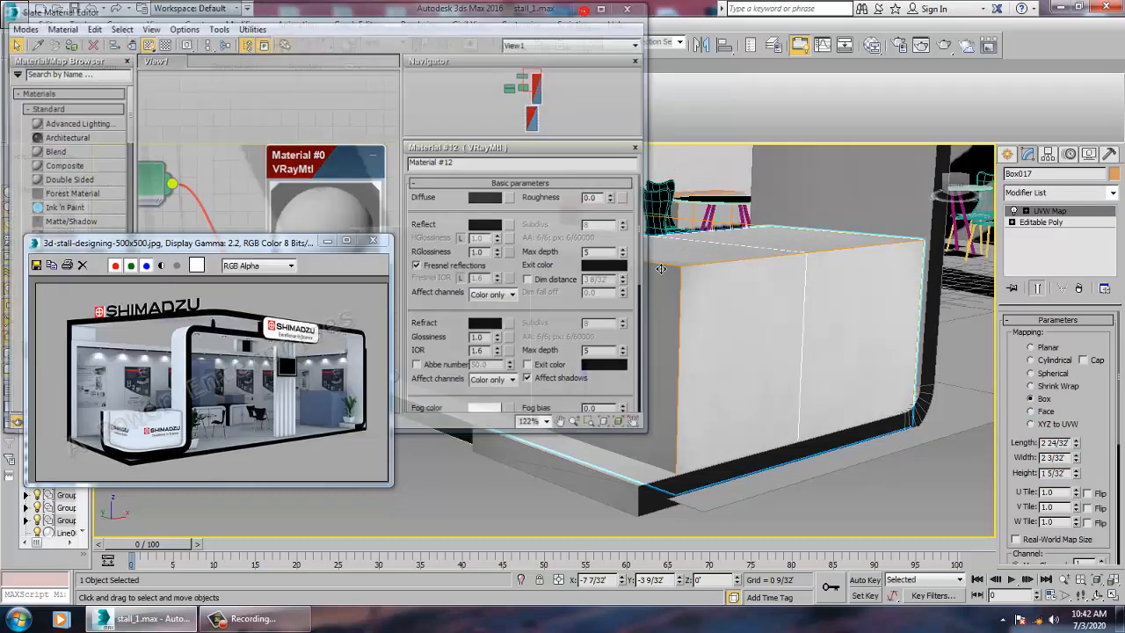
Select the round table top between the chairs and frame it in the perspective view
middle_drag(787, 256, 466, 299)
middle_drag(648, 302, 782, 340)
scroll(668, 303, up, 2)
click(652, 301)
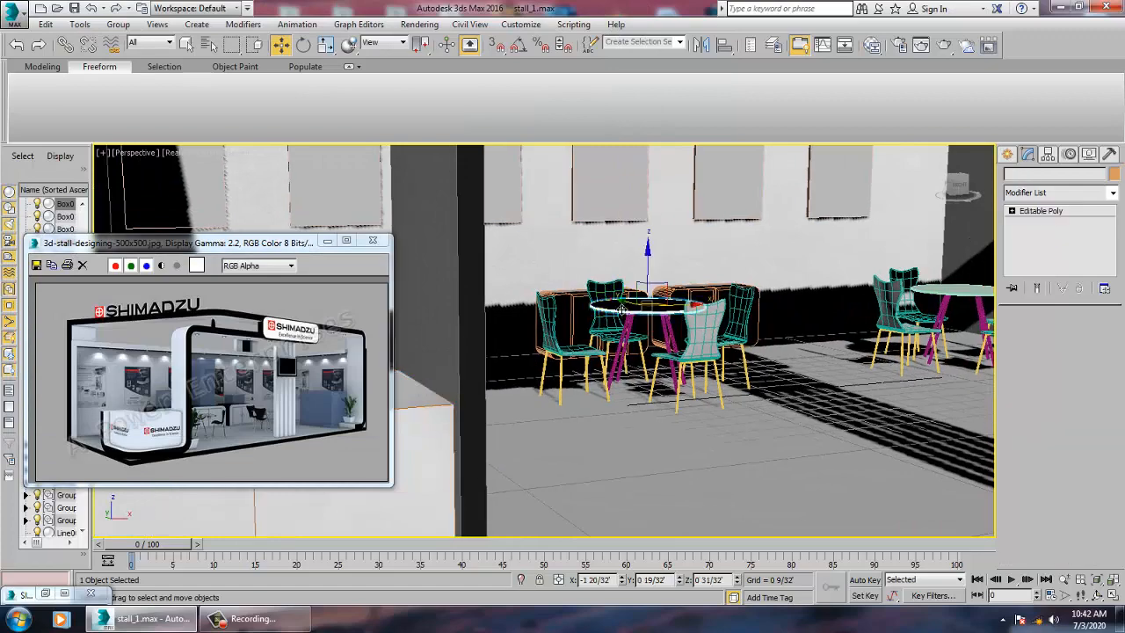
key(z)
alt+middle_drag(632, 320, 673, 361)
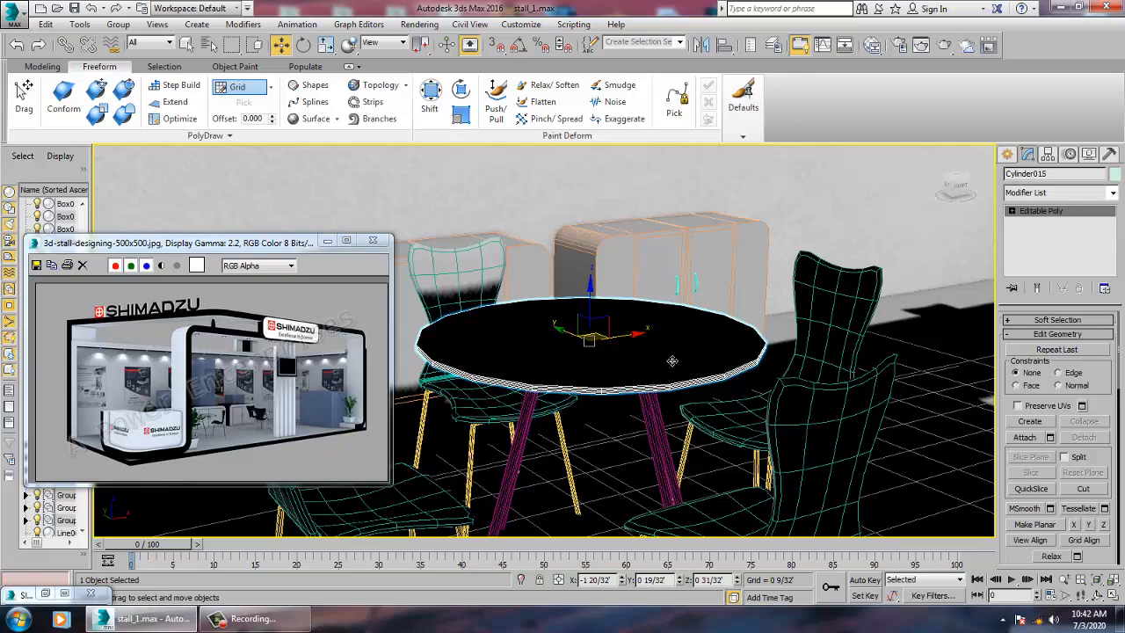
Add a new VRayMtl node beside Material #12 in the Slate material view
key(m)
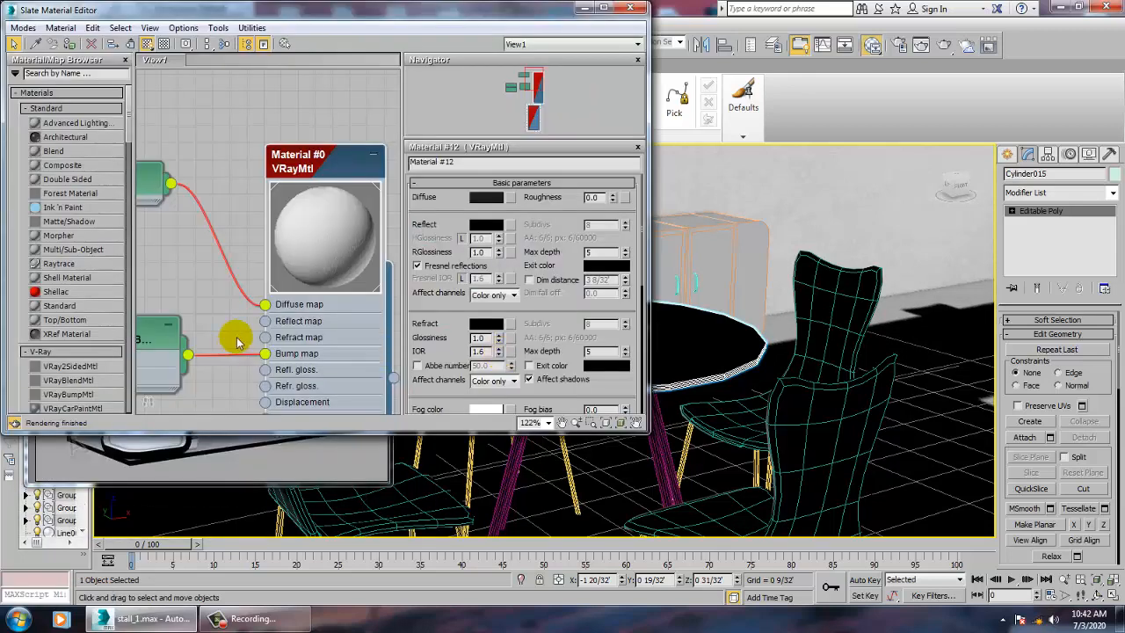
middle_drag(357, 305, 363, 83)
scroll(308, 230, down, 3)
middle_drag(302, 247, 275, 131)
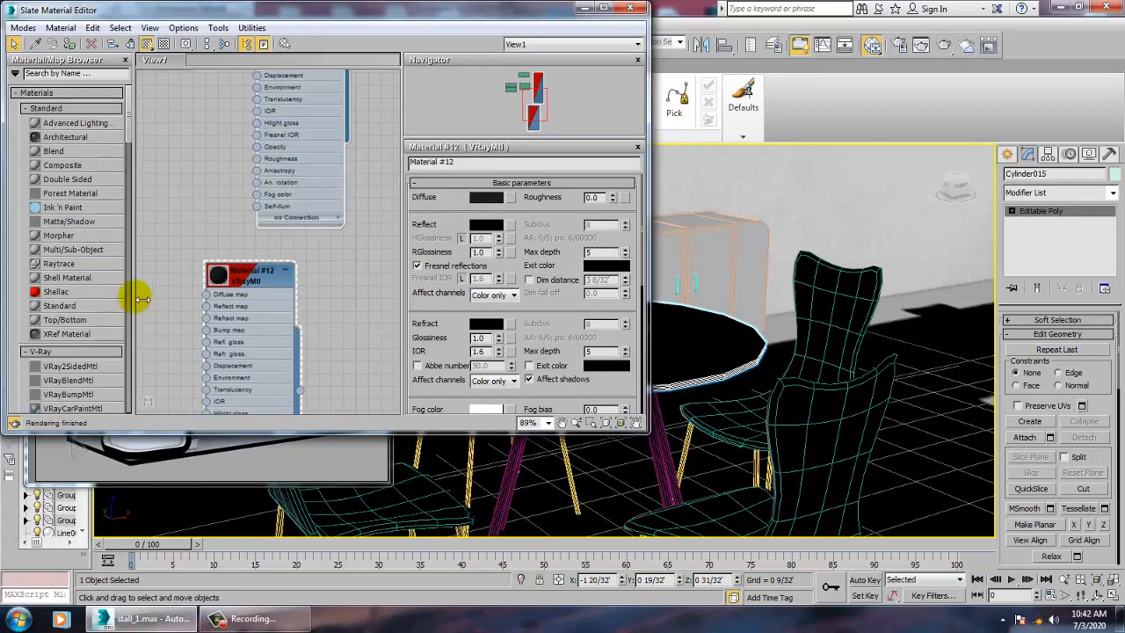
drag(132, 134, 134, 187)
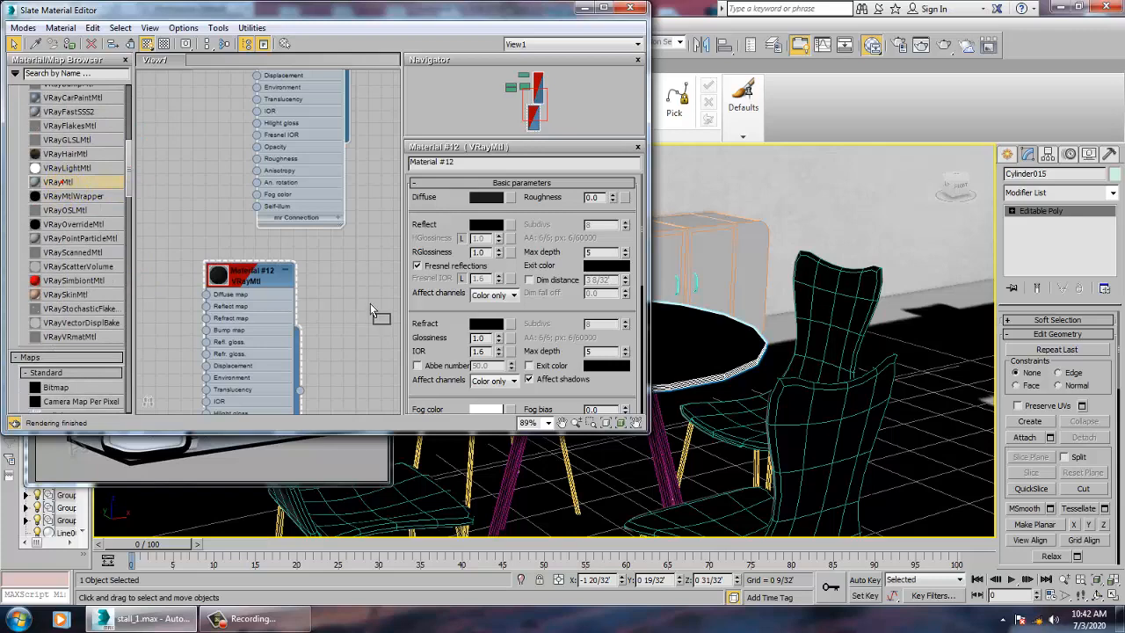
drag(370, 304, 370, 304)
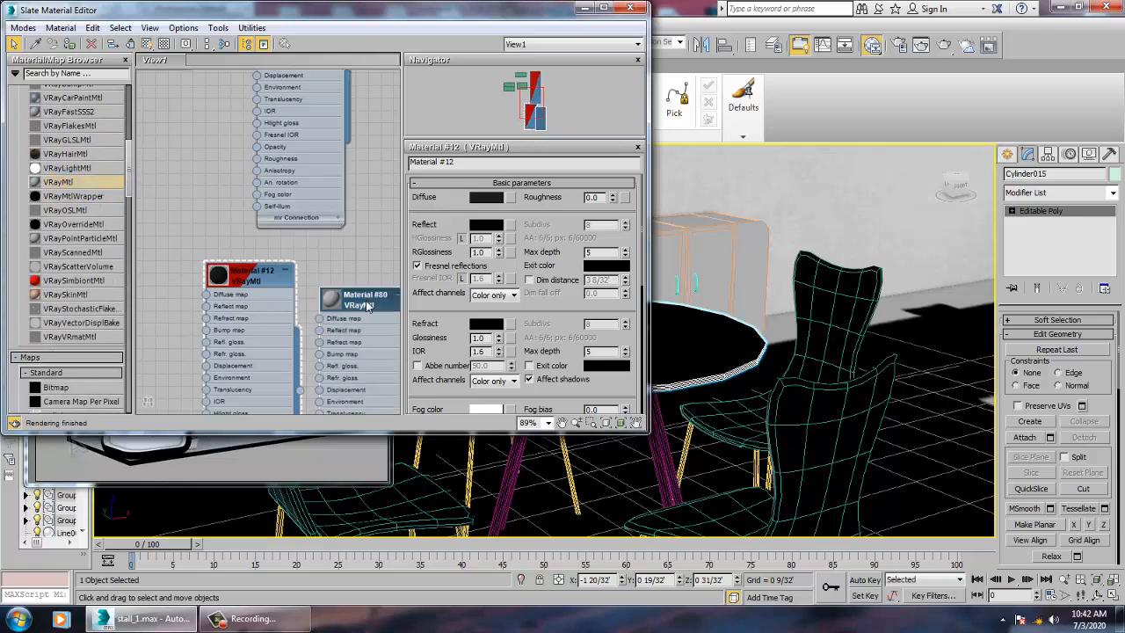
Name the new VRay material glass, with its refraction colour at grey 230 and its diffuse colour at grey 146
click(489, 322)
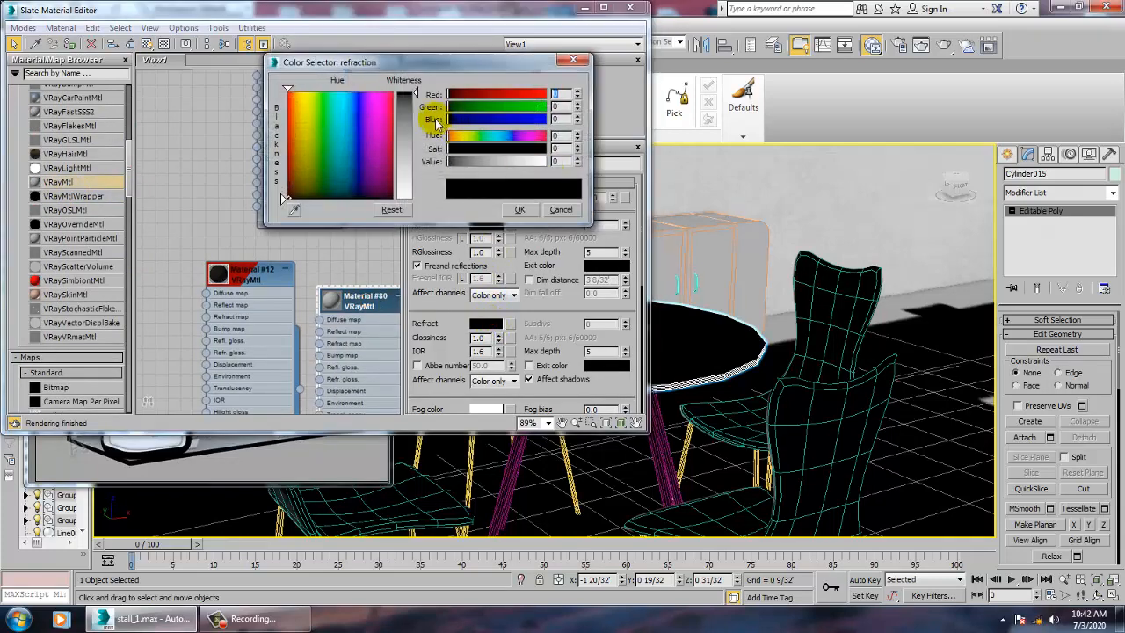
drag(415, 95, 416, 176)
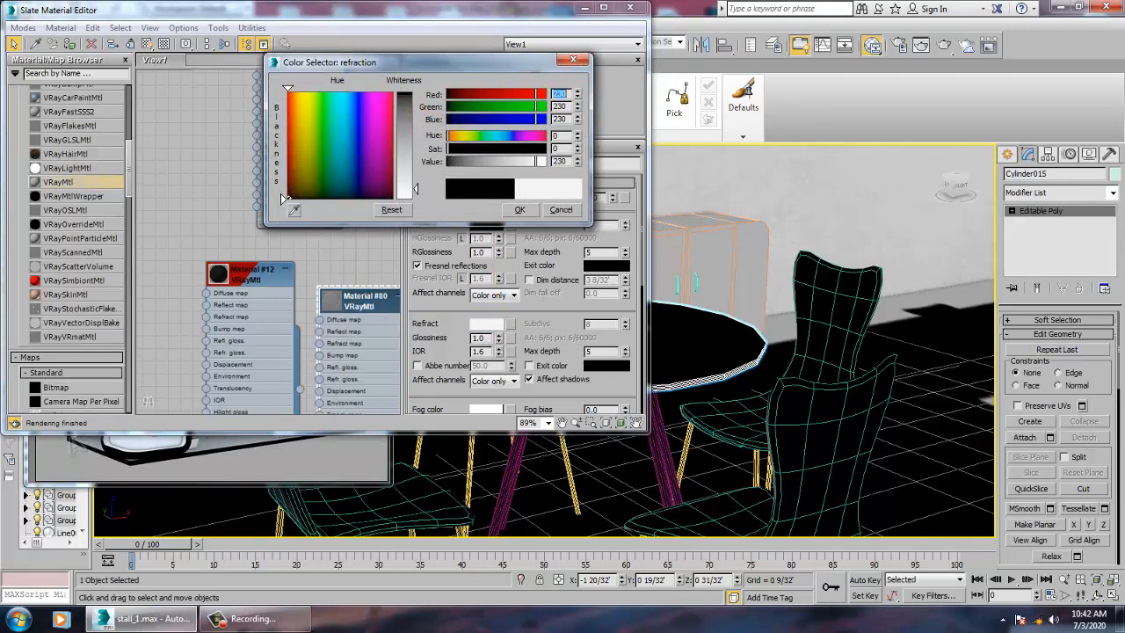
click(509, 213)
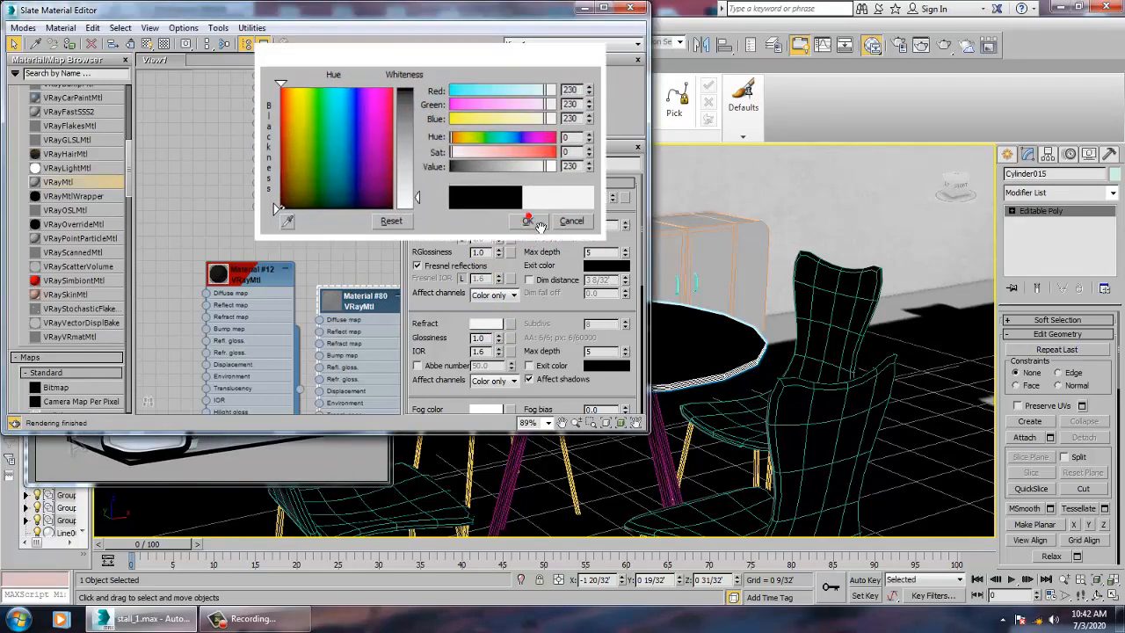
click(528, 220)
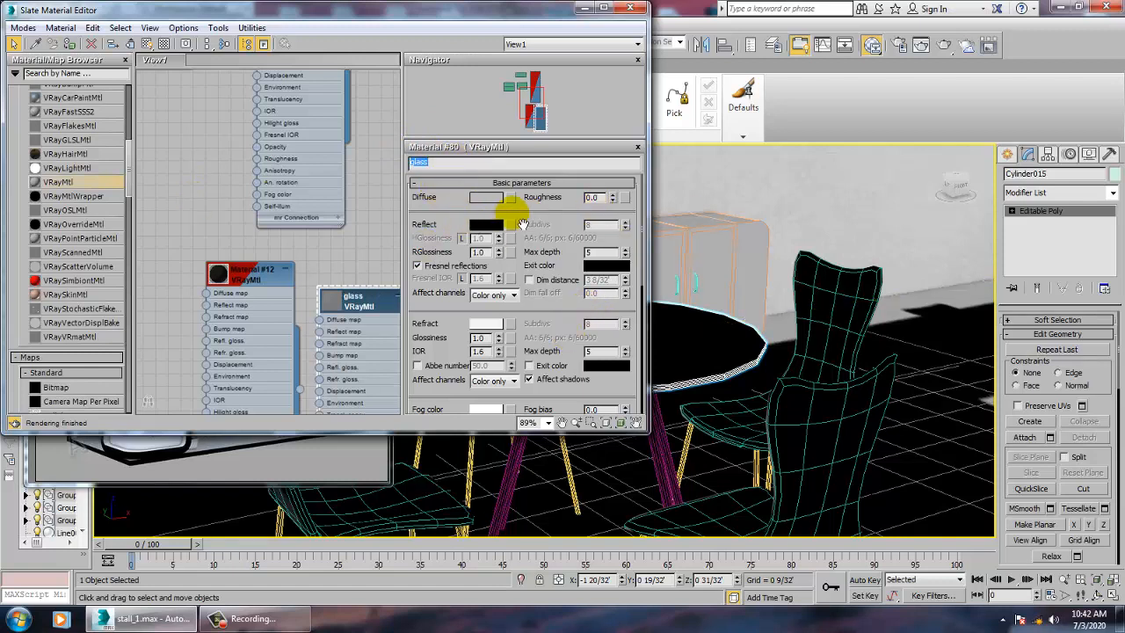
click(490, 195)
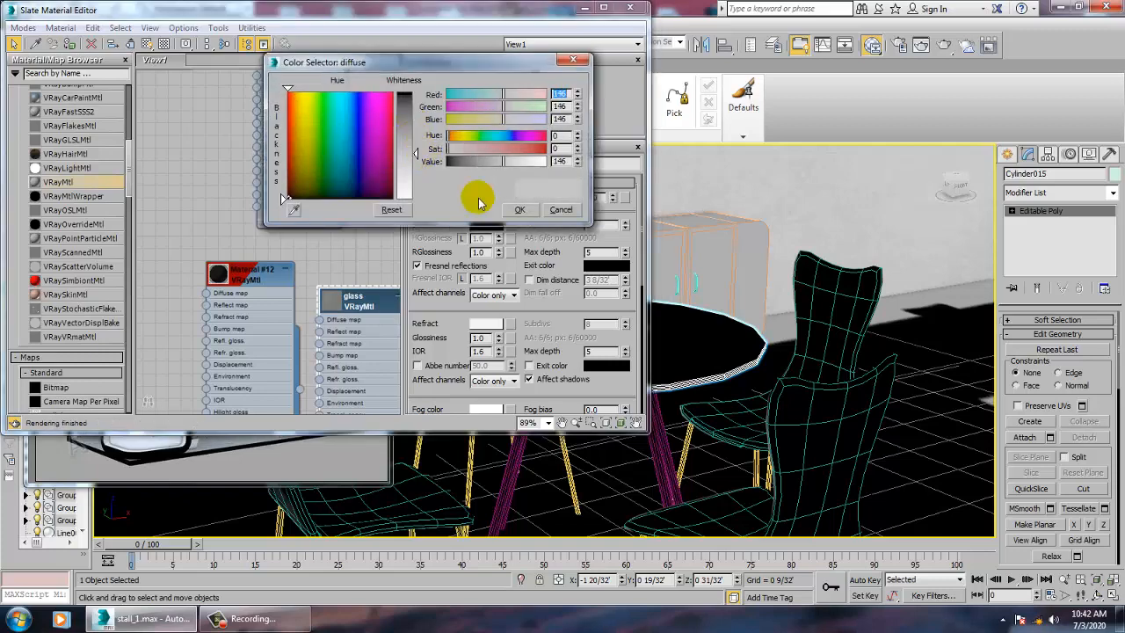
click(520, 209)
Assign the glass material to the round table top and set its refraction IOR to 2.0
click(72, 44)
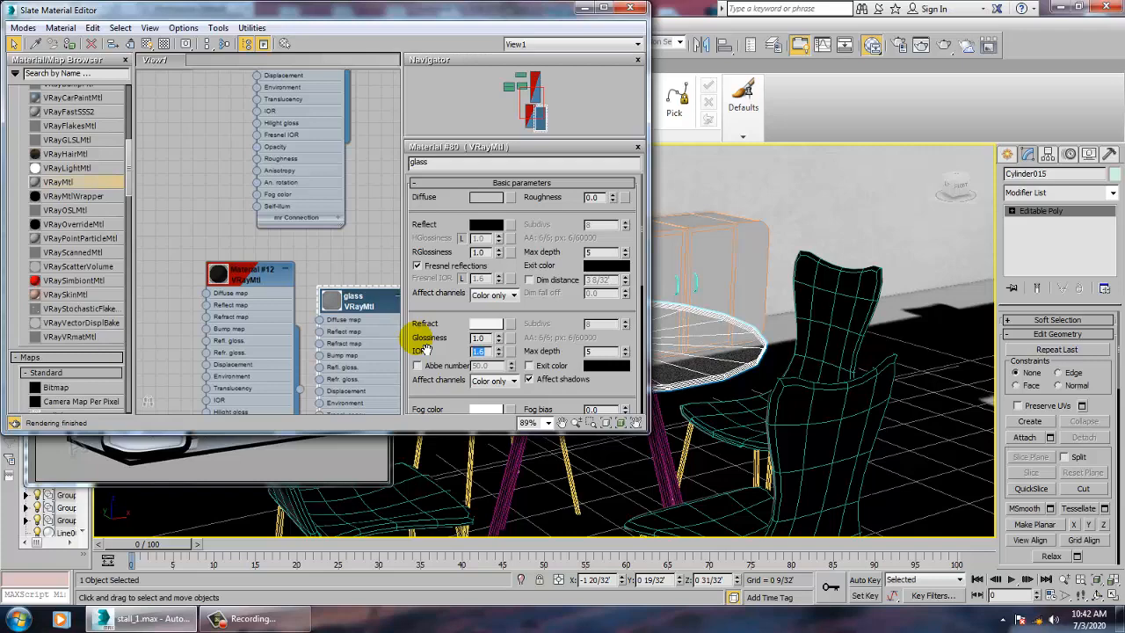
text(2)
key(Return)
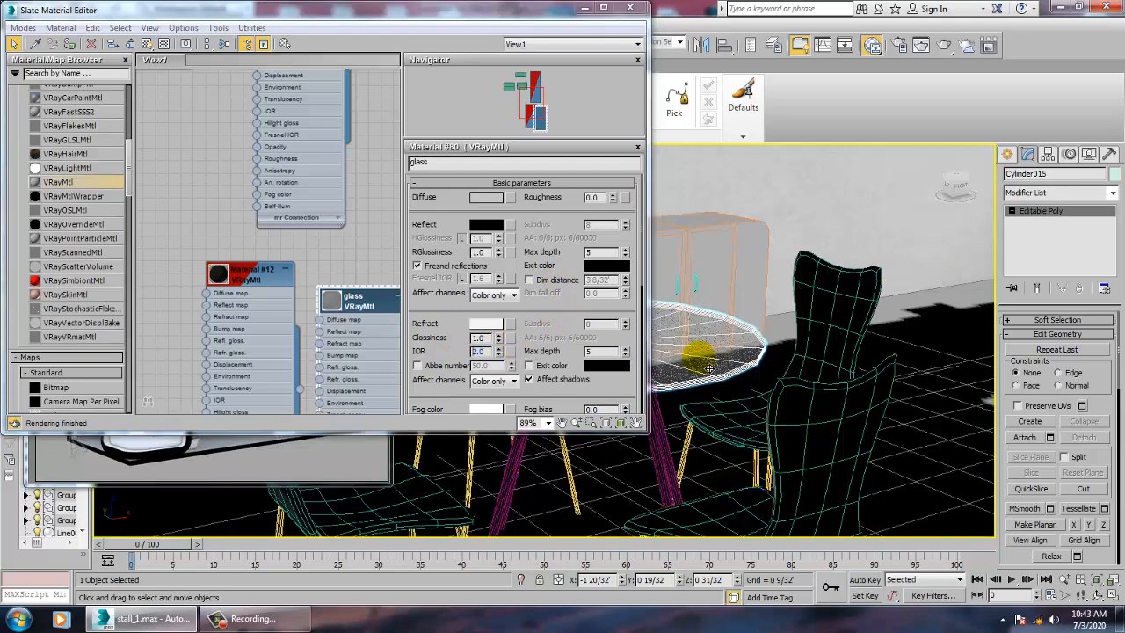
Select all four slanted legs under the round glass table
alt+middle_drag(734, 344, 796, 312)
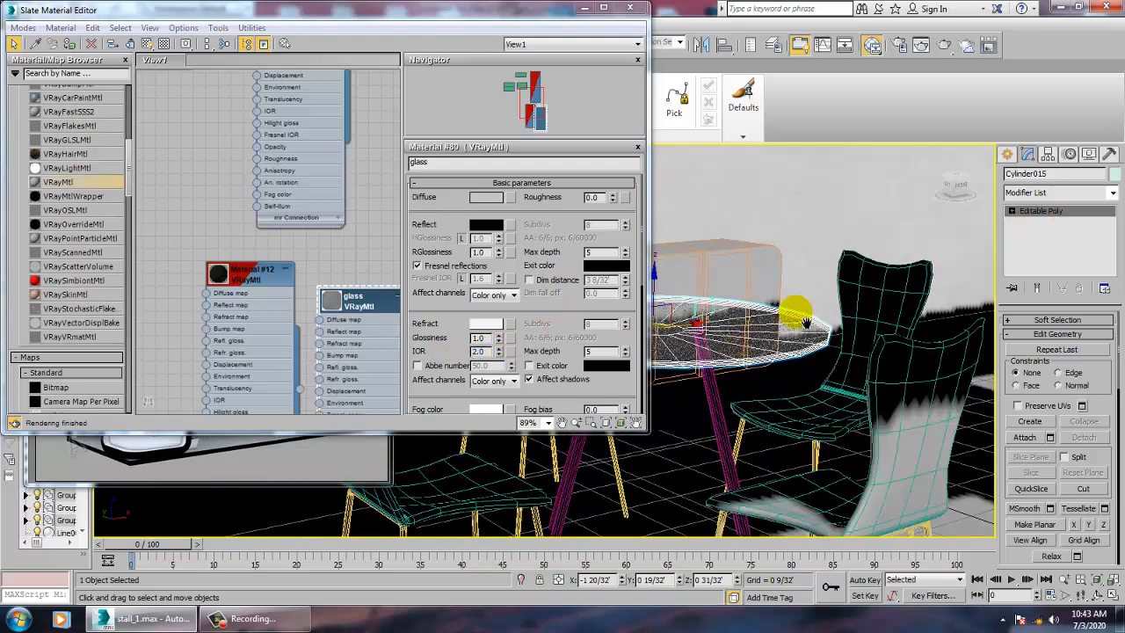
middle_drag(767, 387, 816, 379)
click(793, 374)
ctrl+click(777, 365)
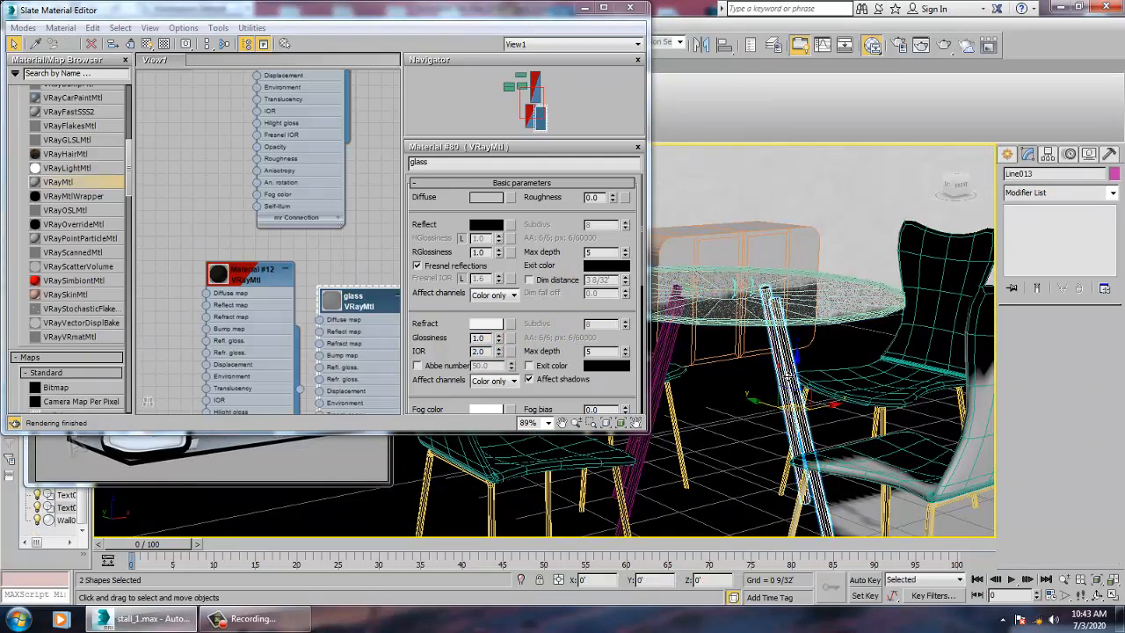
ctrl+click(673, 376)
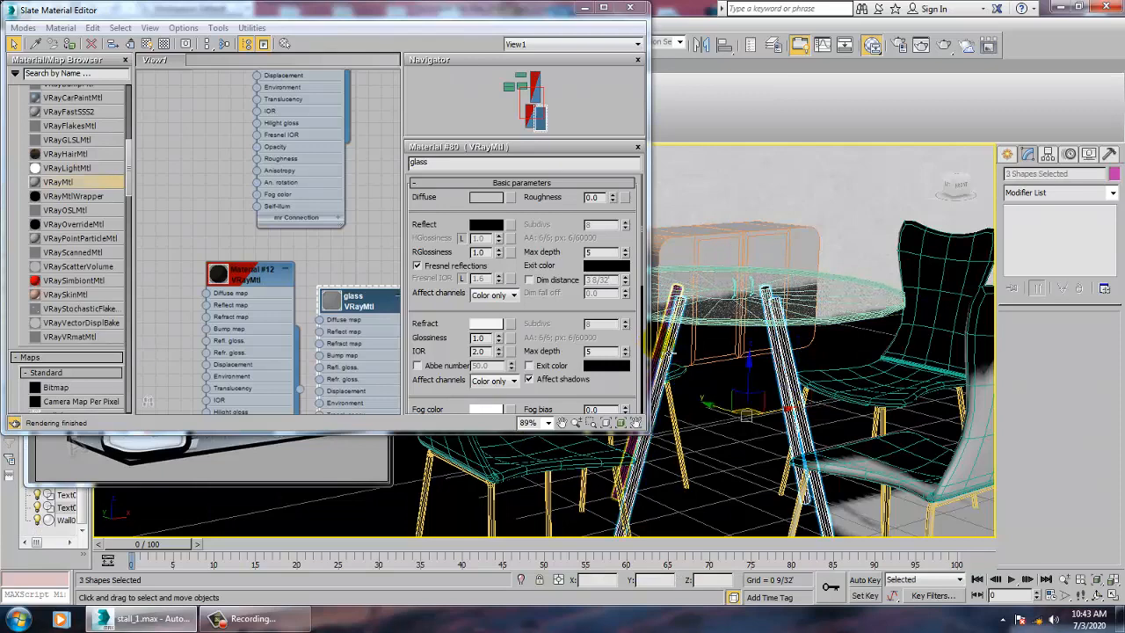
ctrl+click(668, 352)
Add another VRayMtl node in the empty area below the existing materials and open its parameters
middle_drag(334, 334, 290, 132)
middle_drag(232, 329, 233, 116)
drag(87, 186, 201, 199)
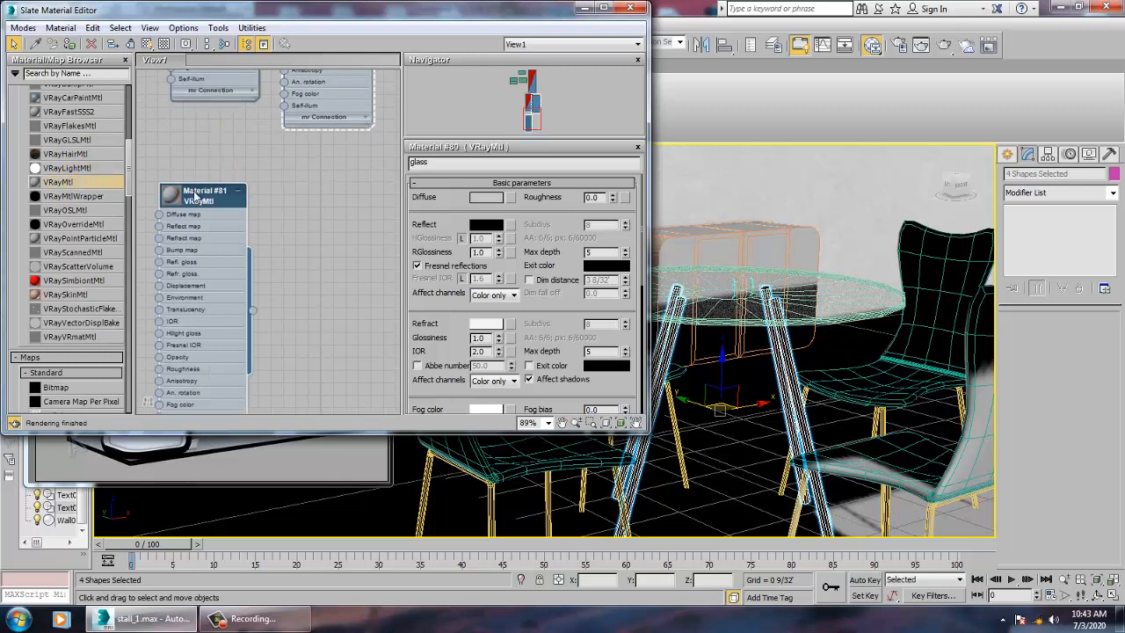
double_click(195, 195)
Set Material #81's diffuse colour to grey 196 and its reflection colour to grey 205
click(485, 197)
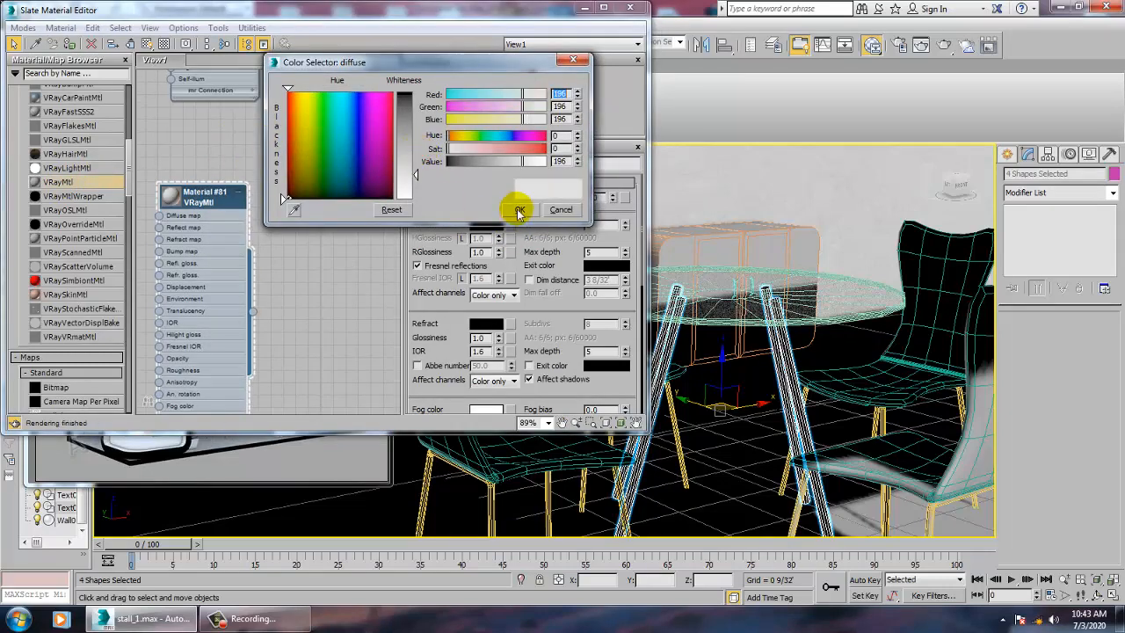
click(518, 209)
click(486, 226)
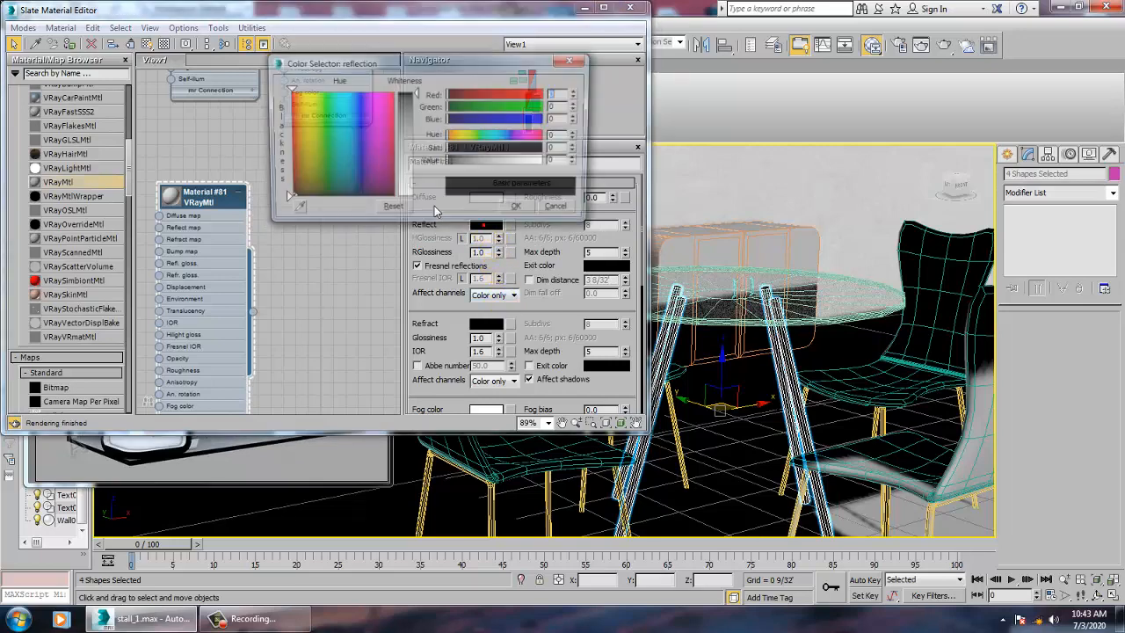
drag(415, 97, 415, 182)
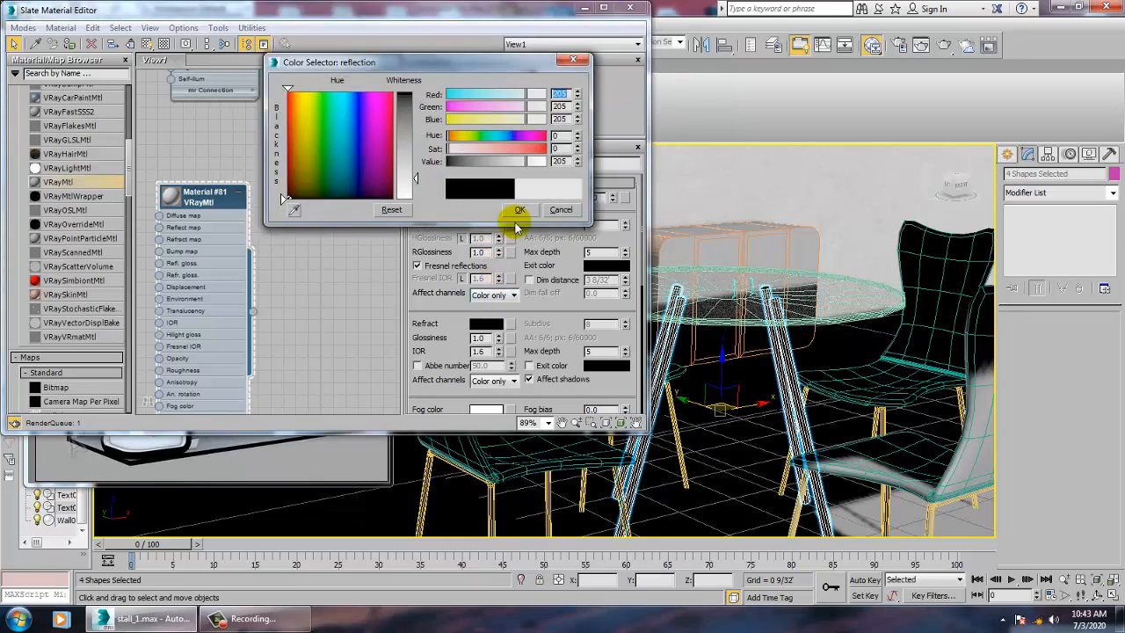
click(531, 211)
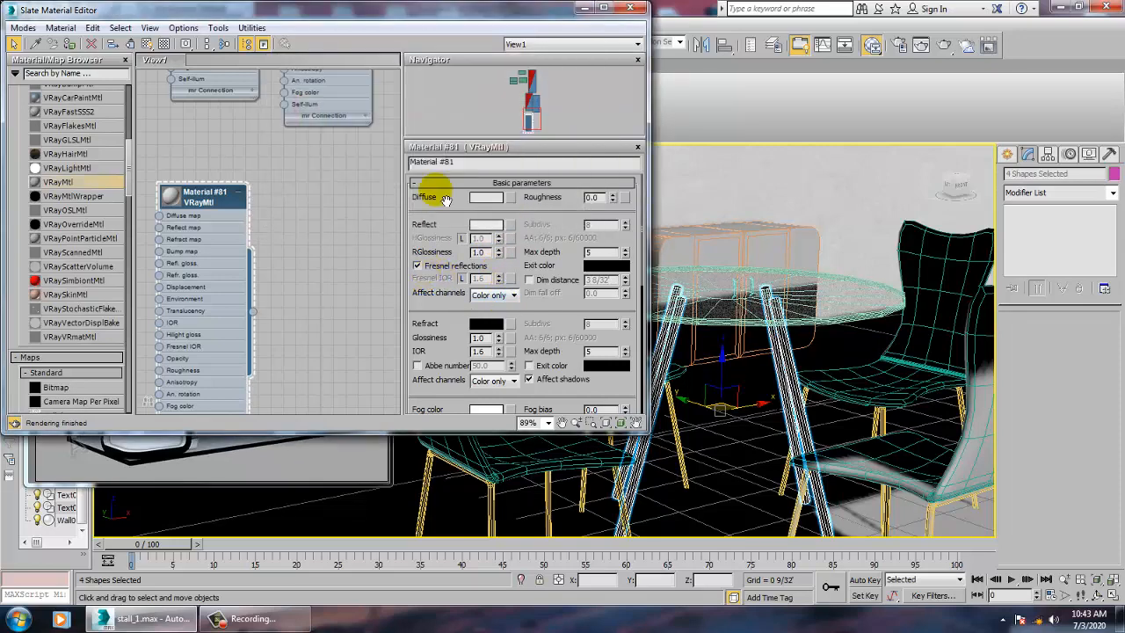
Set Material #81's Fresnel IOR to 0.1, turn off Fresnel reflections and set its reflection glossiness to 0.72
double_click(167, 200)
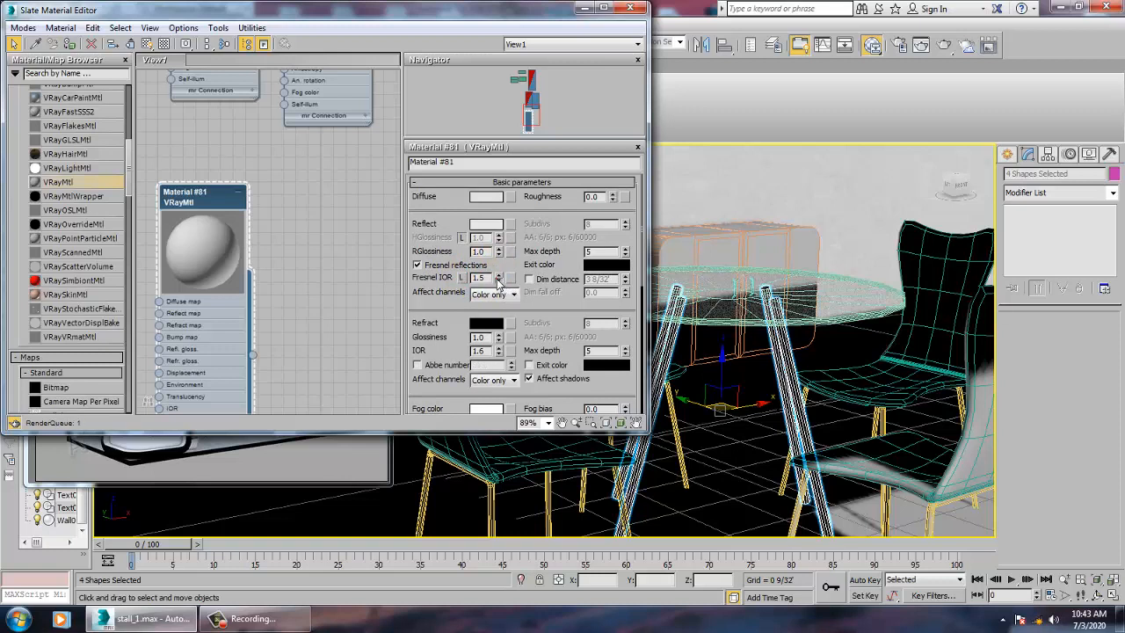
drag(497, 280, 510, 294)
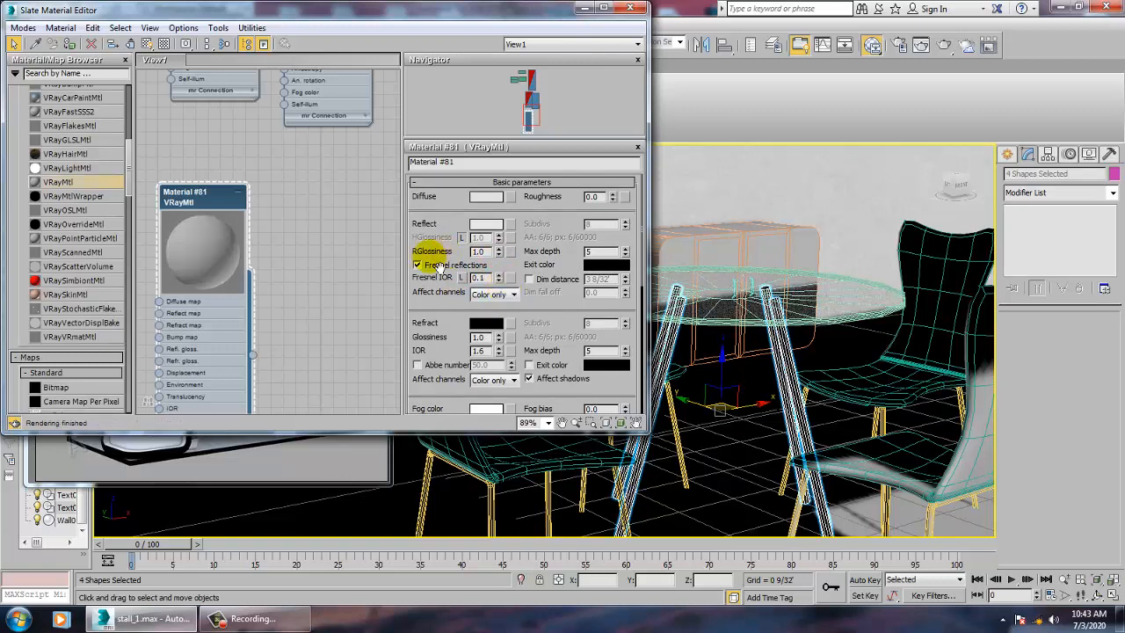
click(418, 266)
drag(497, 254, 514, 278)
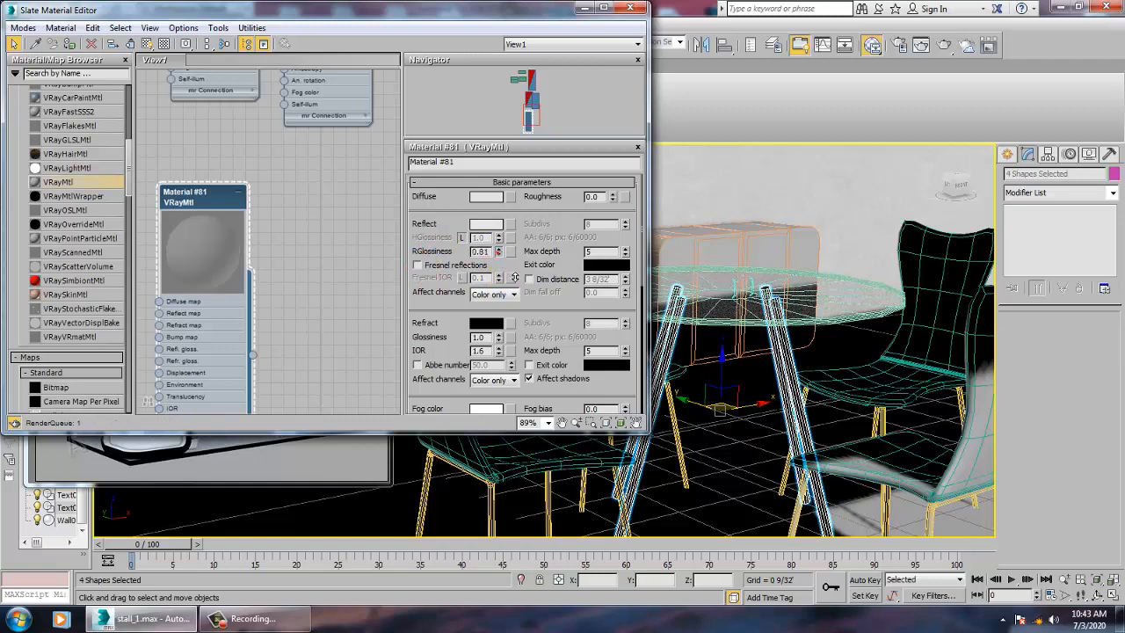
Assign Material #81 to the four table legs with viewport shading shown, and render the perspective view
click(68, 44)
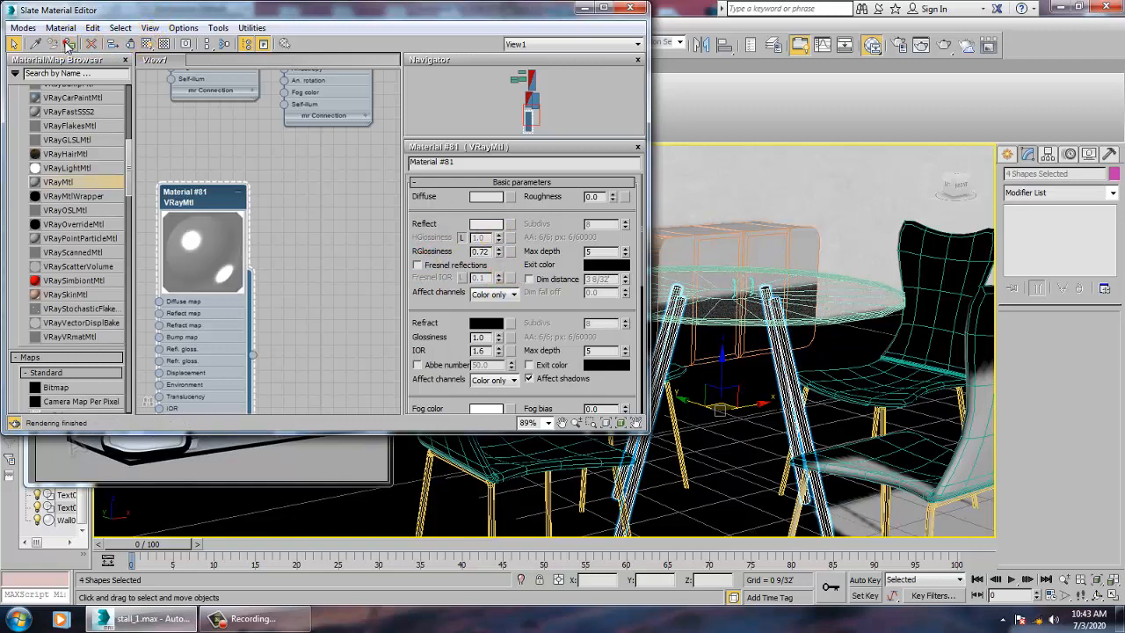
click(147, 43)
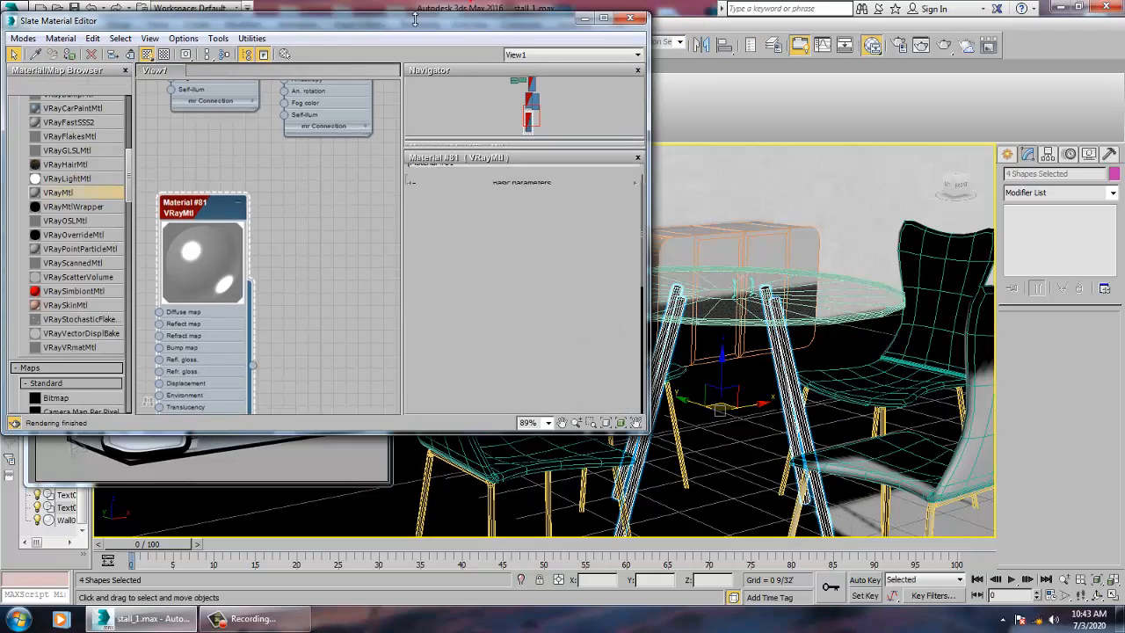
drag(465, 19, 230, 102)
click(419, 25)
click(431, 43)
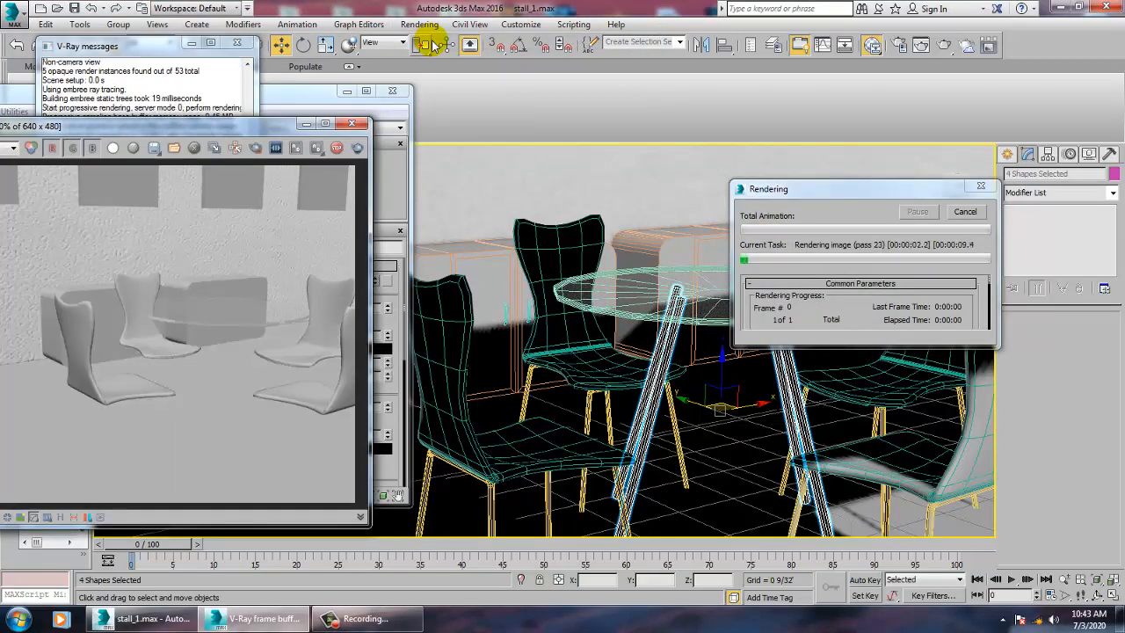
Convert all objects in the scene to poly geometry and render the perspective view again
key(ctrl+a)
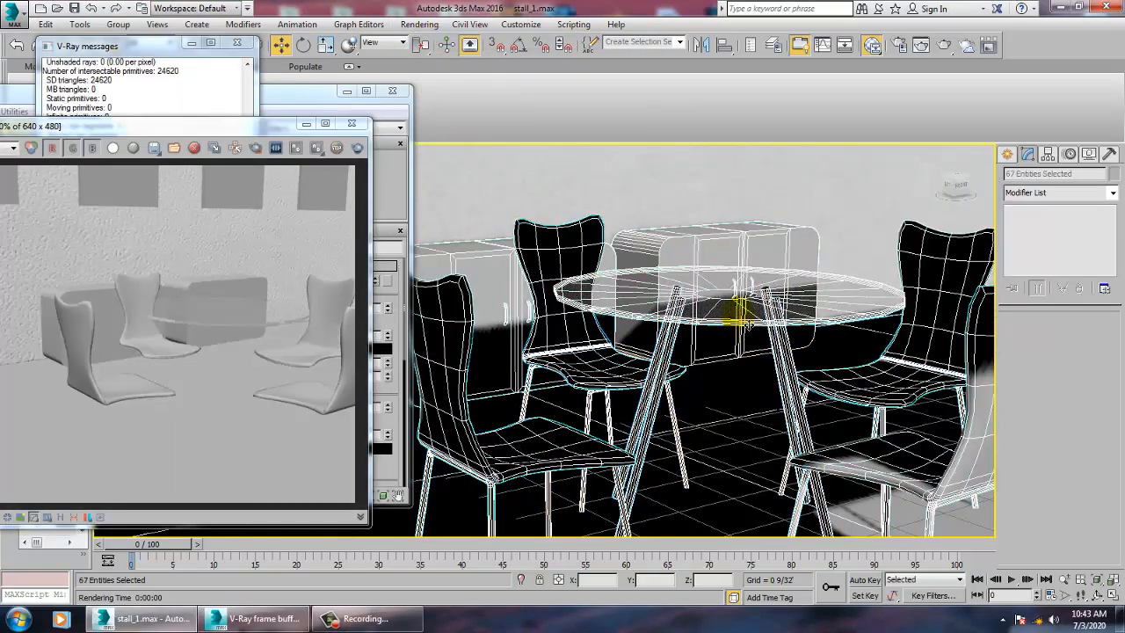
right_click(736, 291)
mouse_move(791, 429)
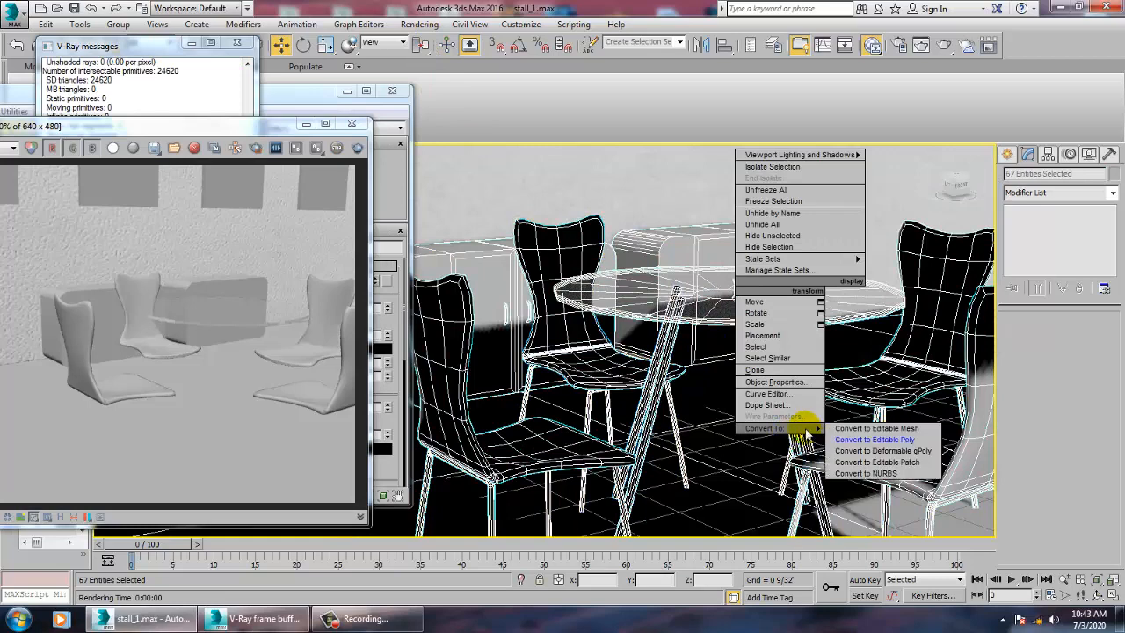
click(908, 448)
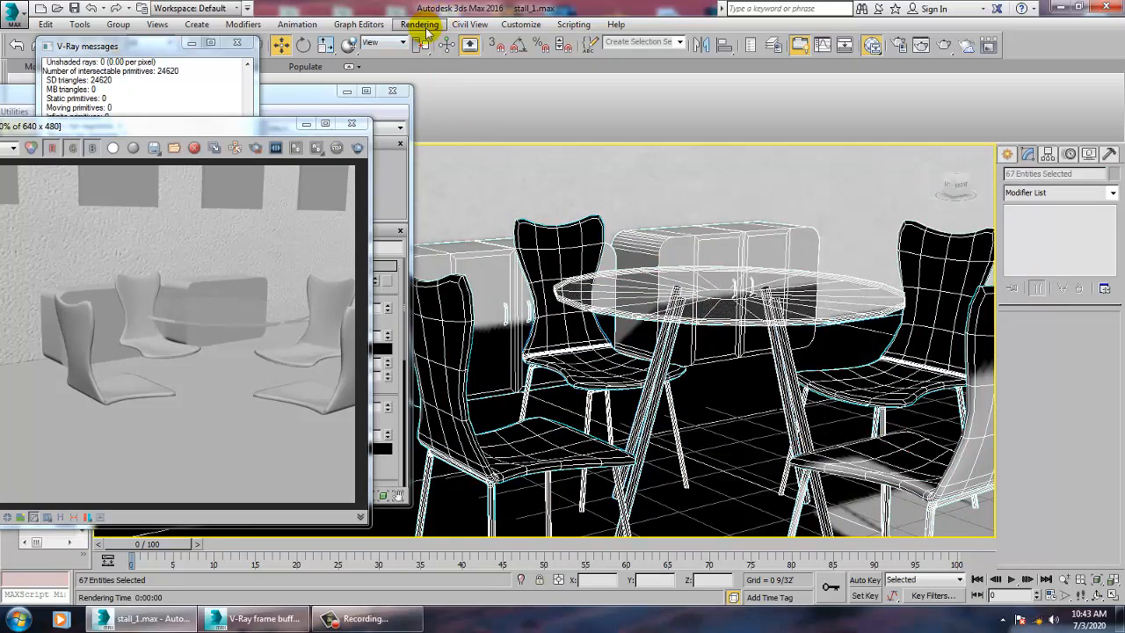
click(421, 24)
click(440, 45)
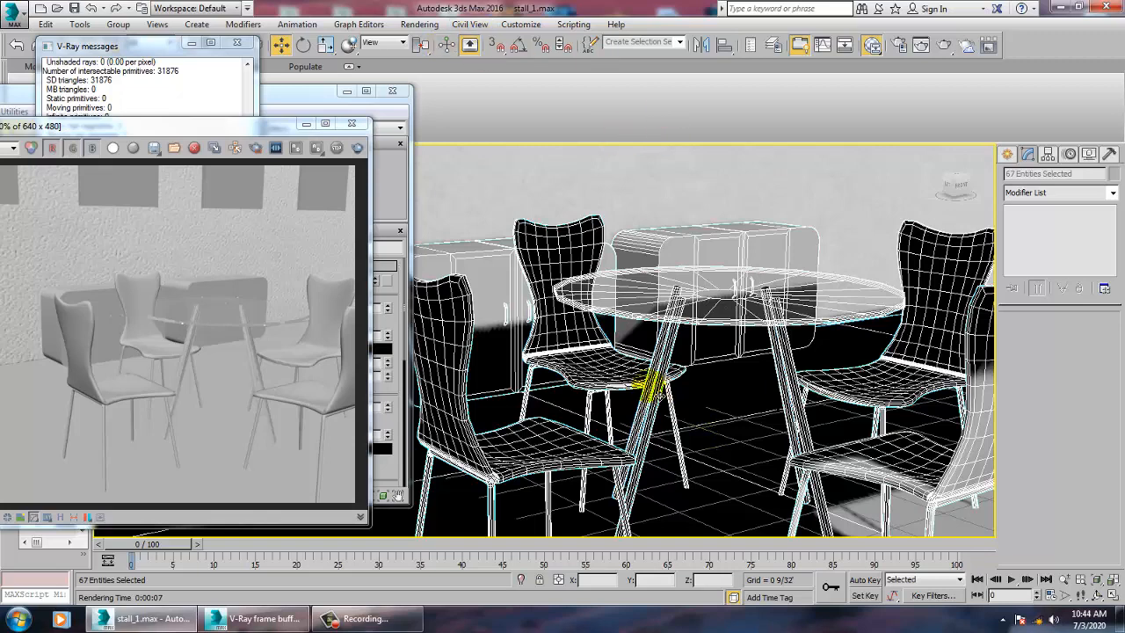
Clear the whole-scene selection by picking a single table leg, and close the rendered image window
click(650, 386)
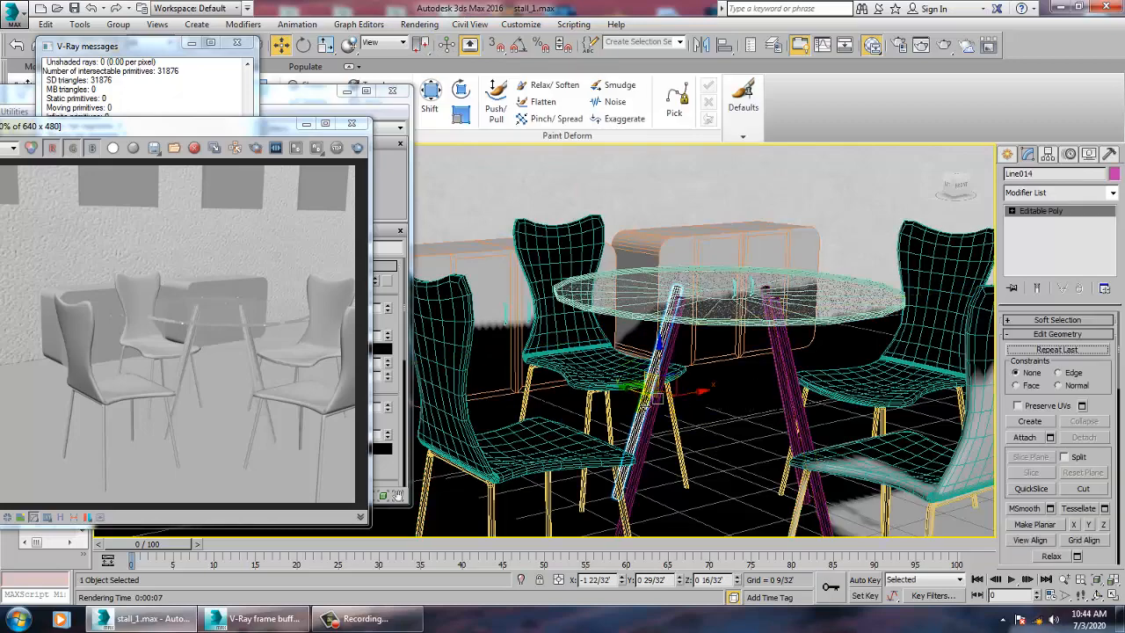
alt+middle_drag(718, 407, 752, 419)
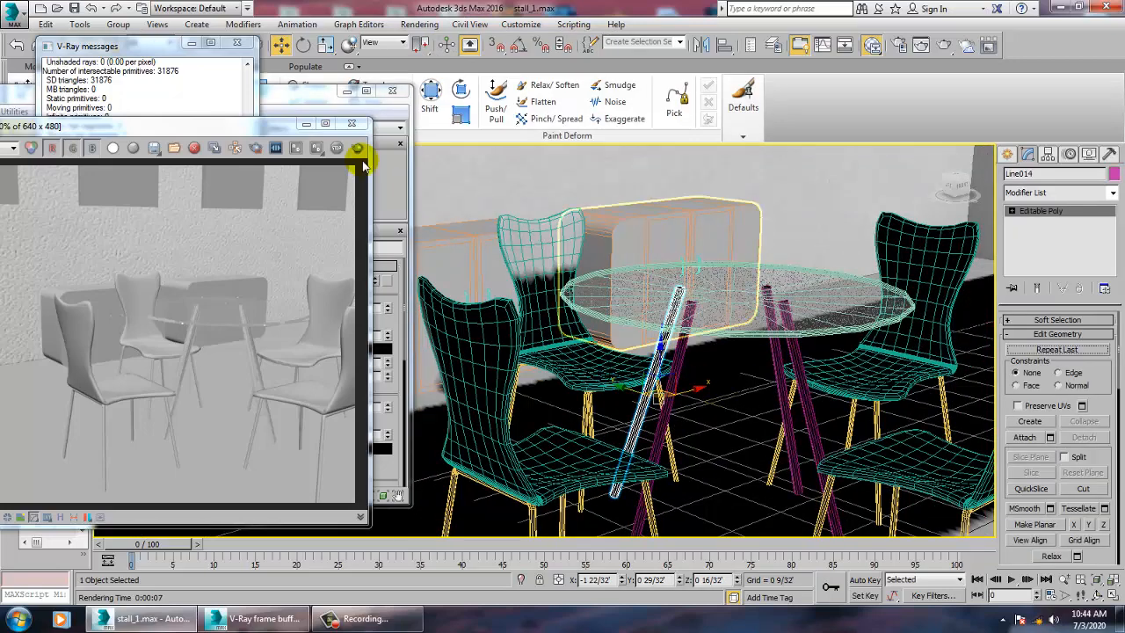
click(351, 124)
alt+middle_drag(844, 438, 873, 449)
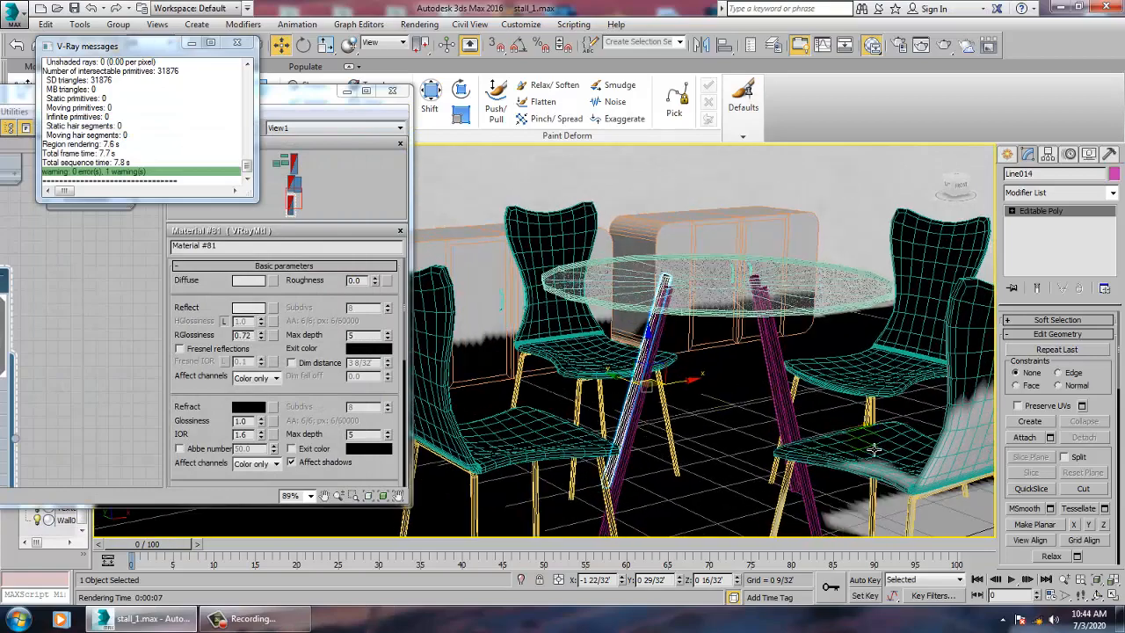
Ungroup the four chairs around the table and close the V-Ray messages window
scroll(873, 449, up, 6)
click(725, 409)
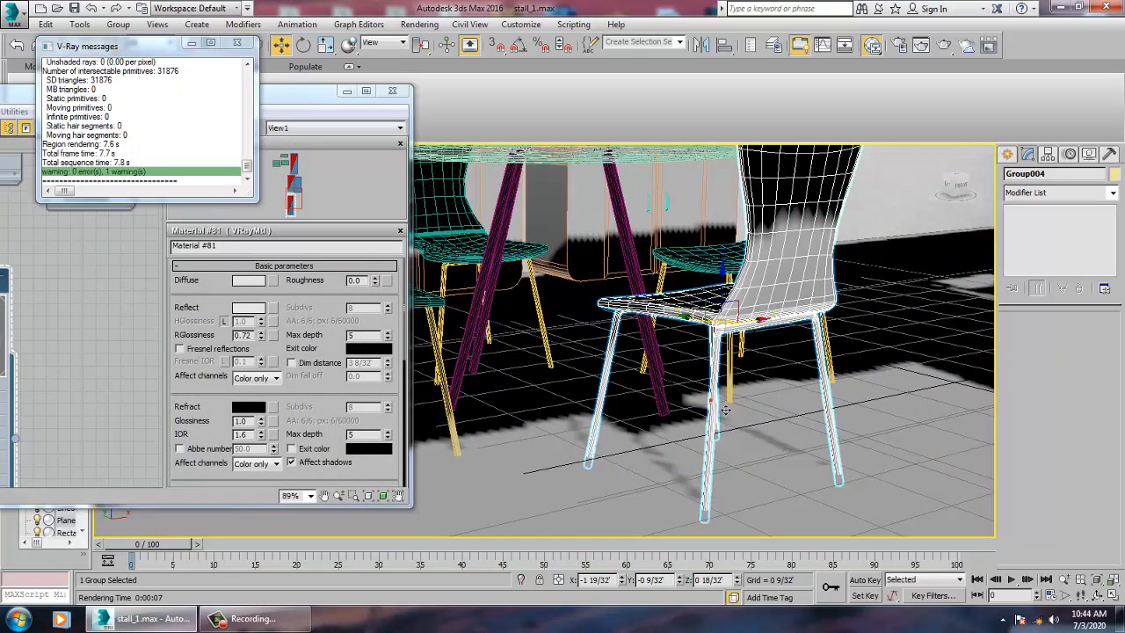
ctrl+click(700, 323)
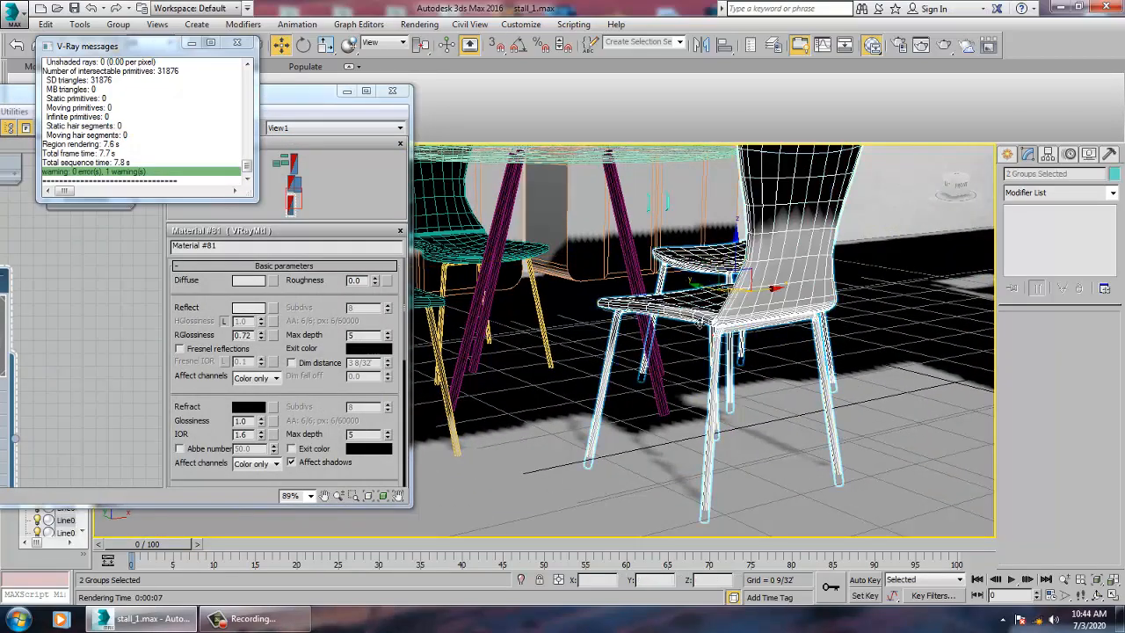
ctrl+click(460, 289)
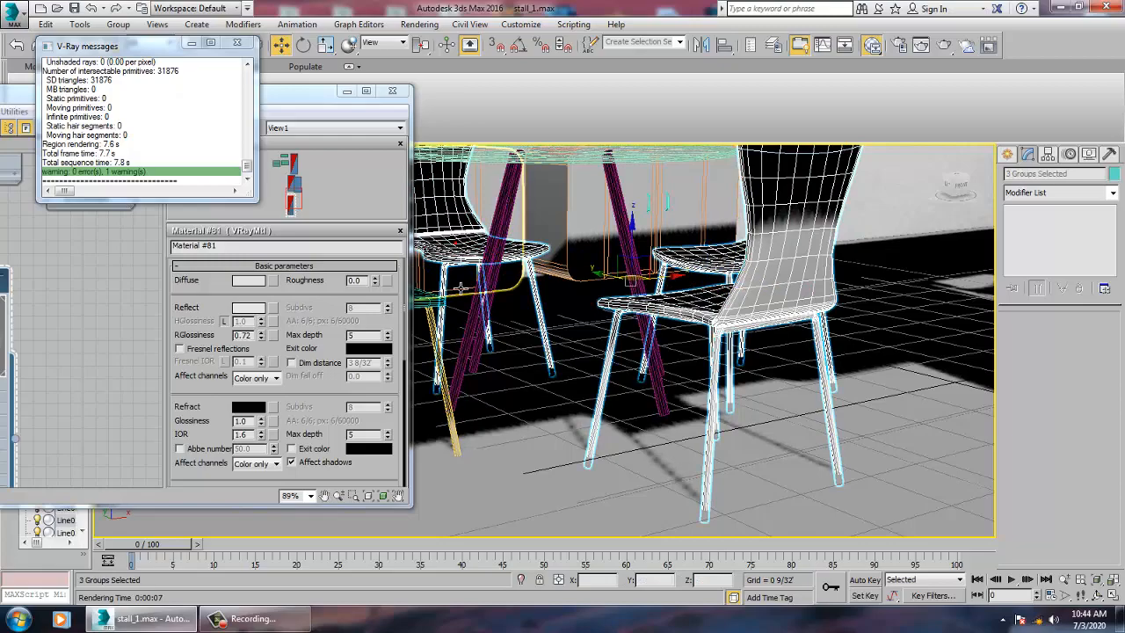
ctrl+click(431, 303)
scroll(430, 301, down, 6)
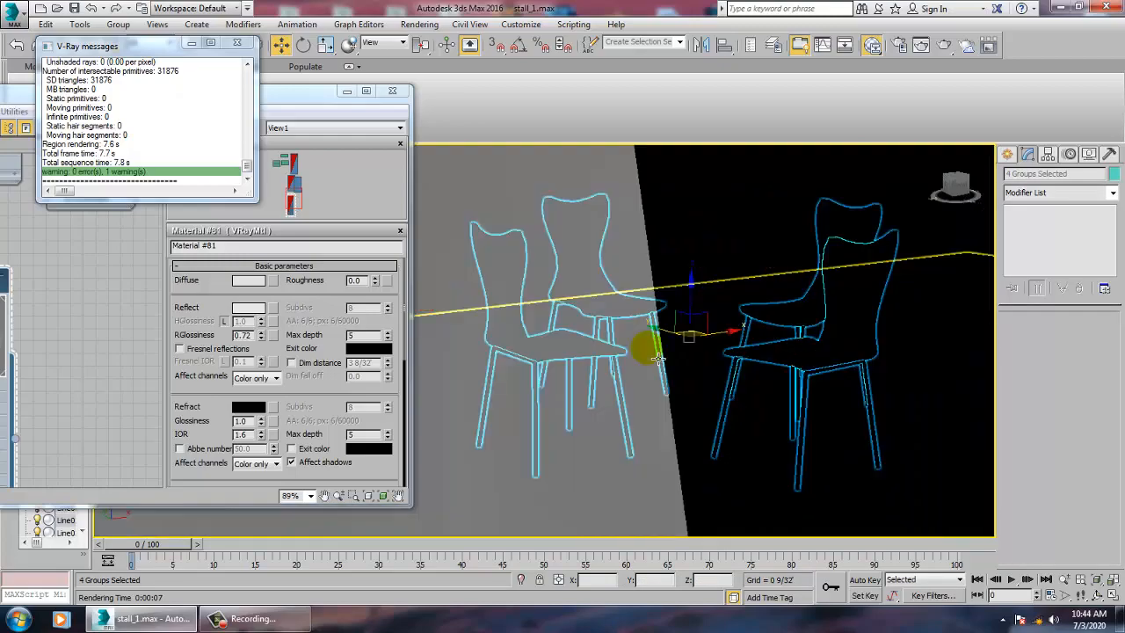
scroll(657, 358, up, 6)
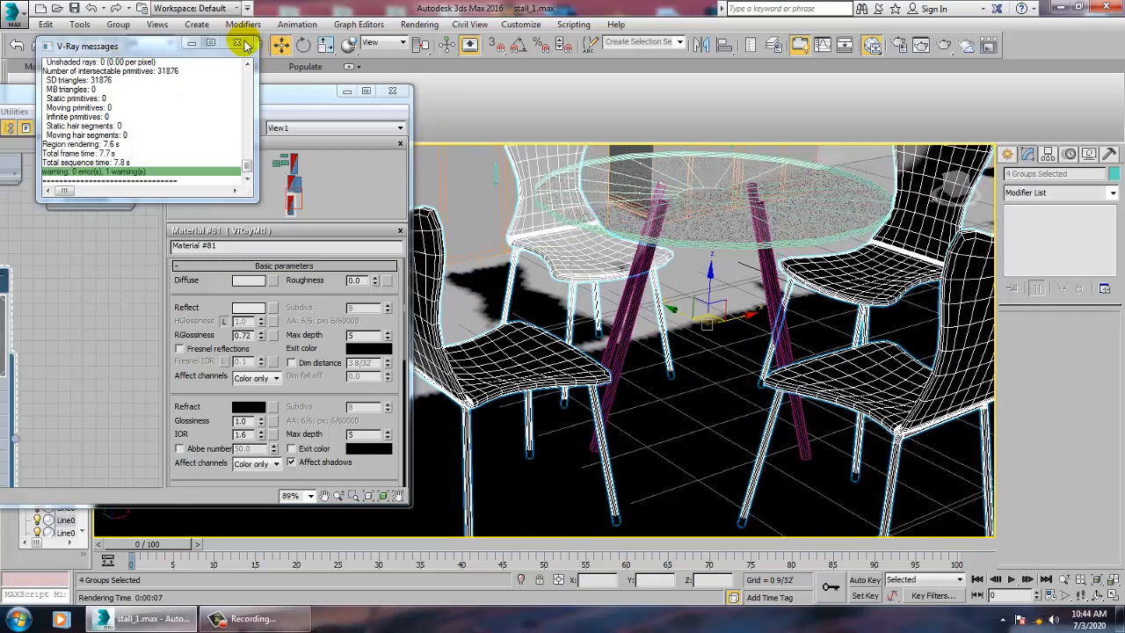
click(118, 24)
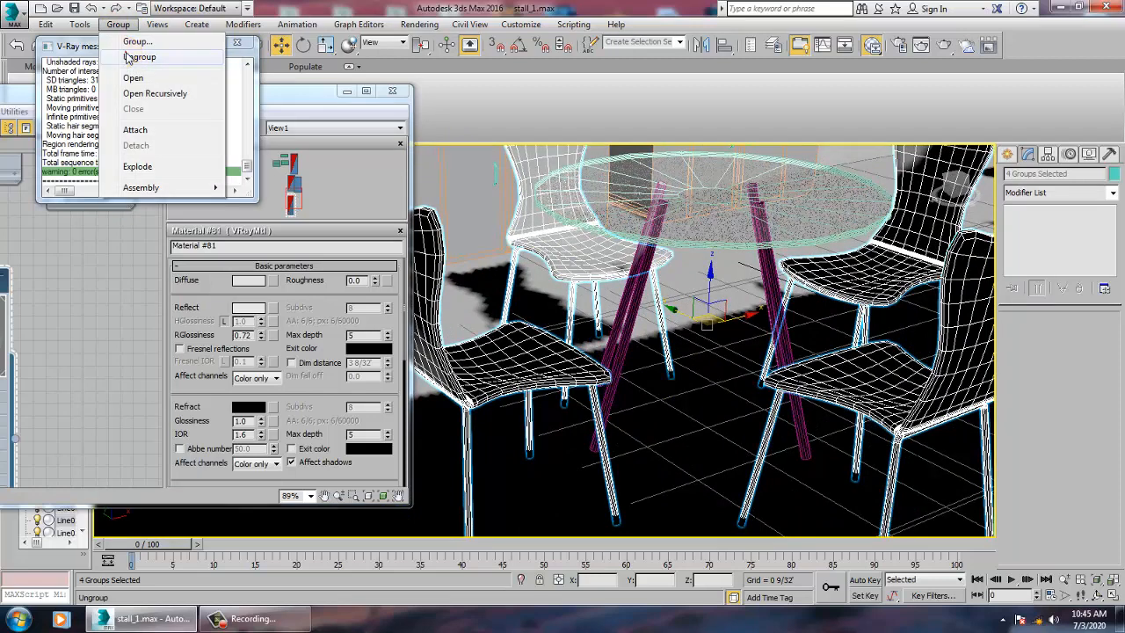
click(128, 57)
click(237, 43)
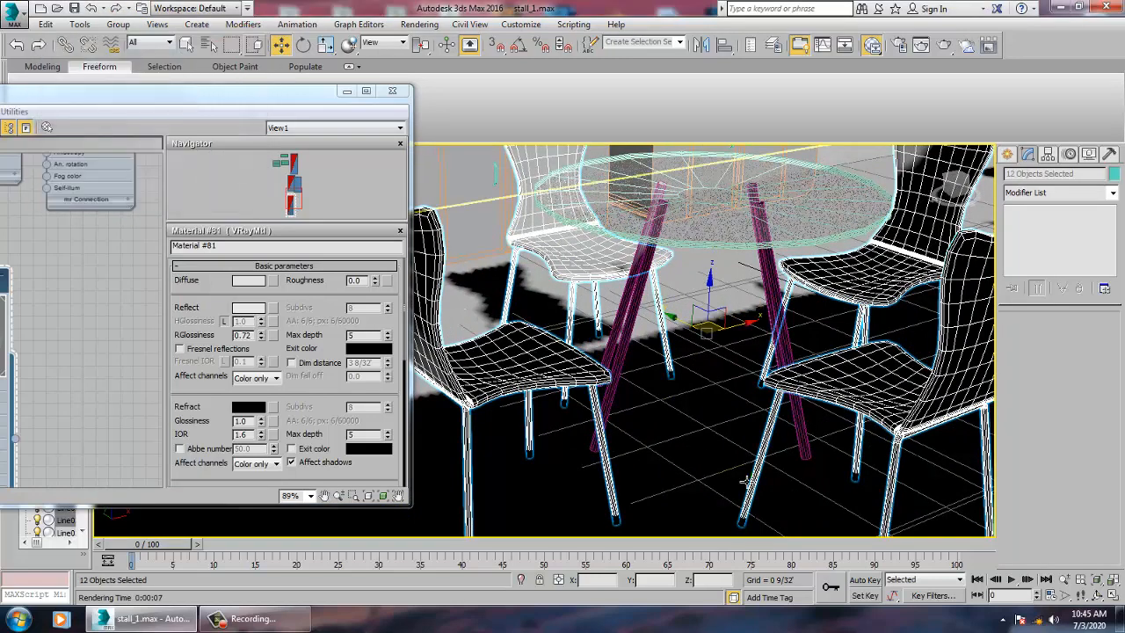
Assign Material #81 to the leg frames of all four chairs, leaving the seats out
click(883, 387)
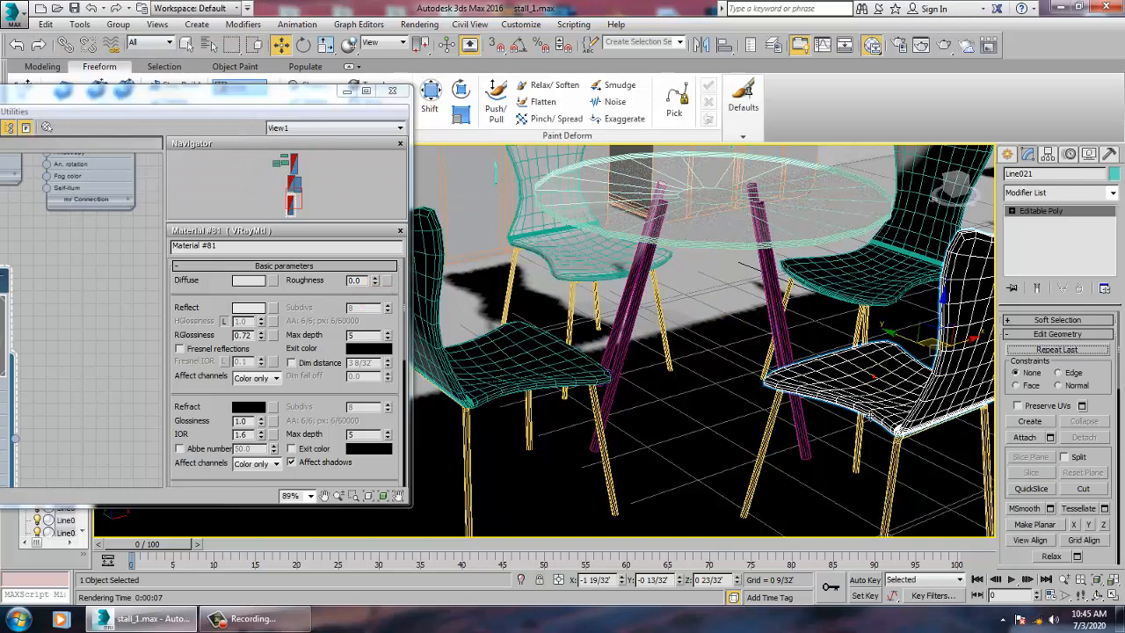
click(901, 480)
ctrl+click(770, 429)
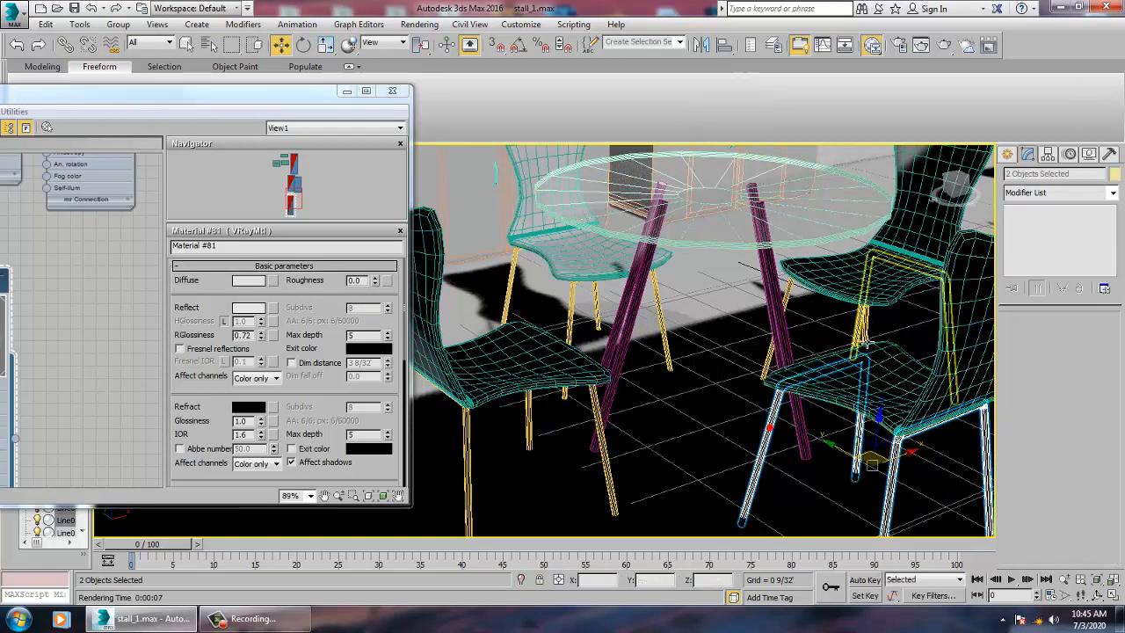
ctrl+click(868, 344)
ctrl+click(865, 320)
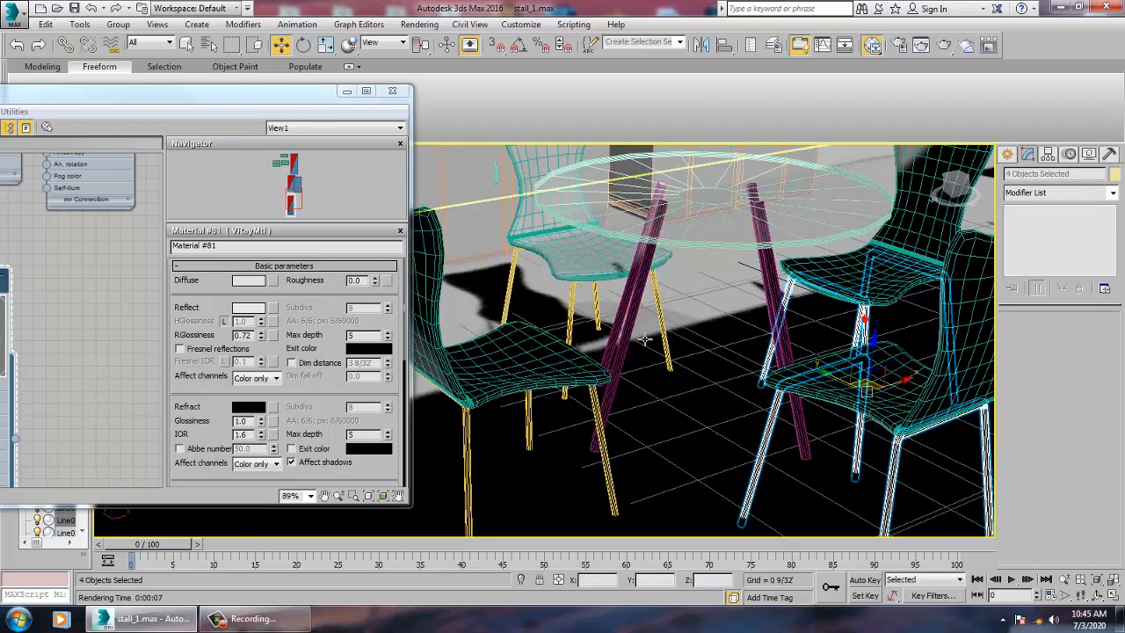
ctrl+click(660, 303)
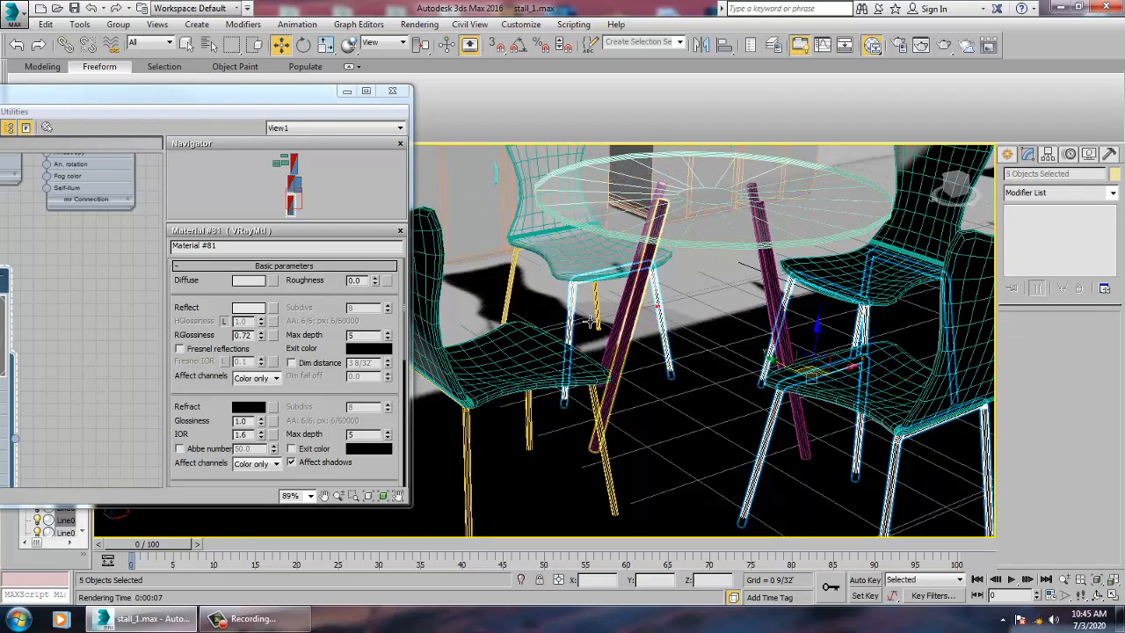
ctrl+click(519, 304)
ctrl+click(619, 493)
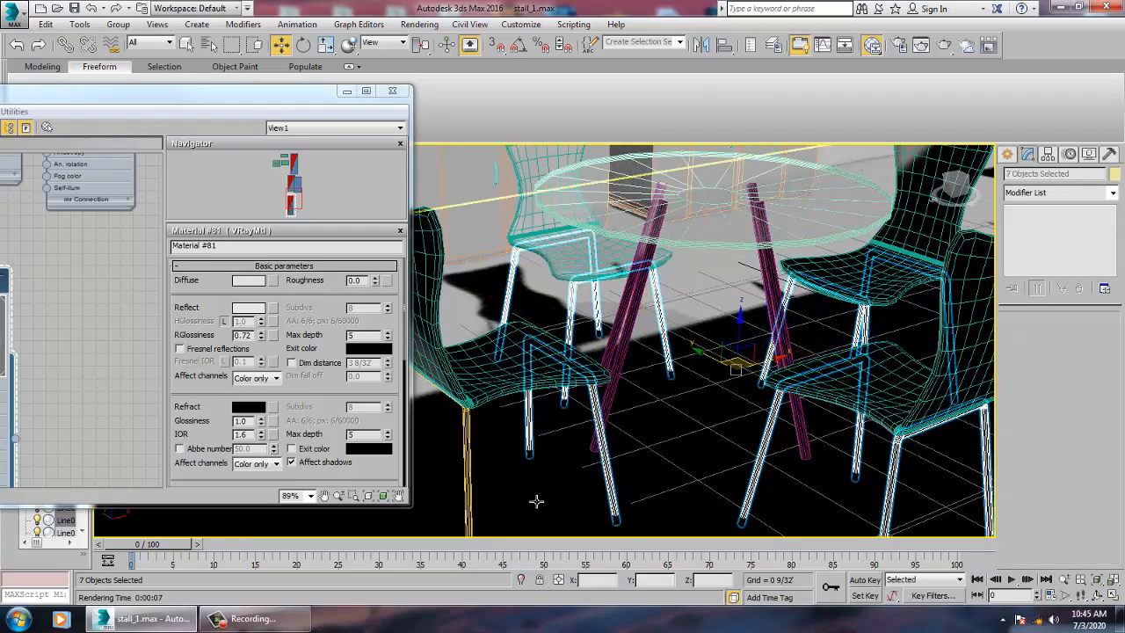
ctrl+click(488, 488)
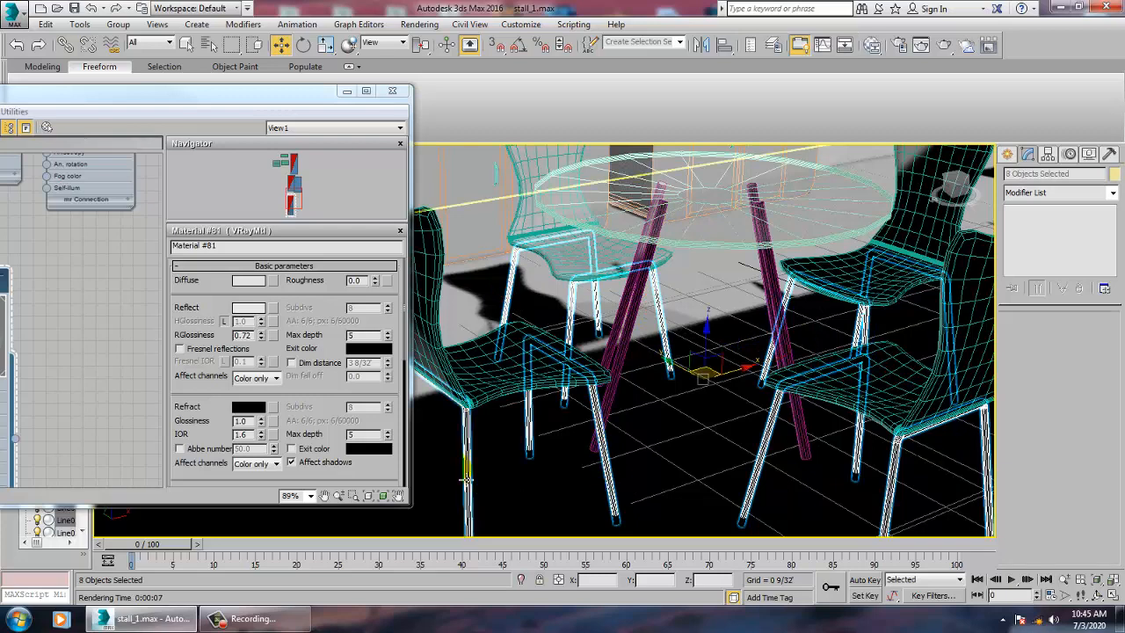
key(m)
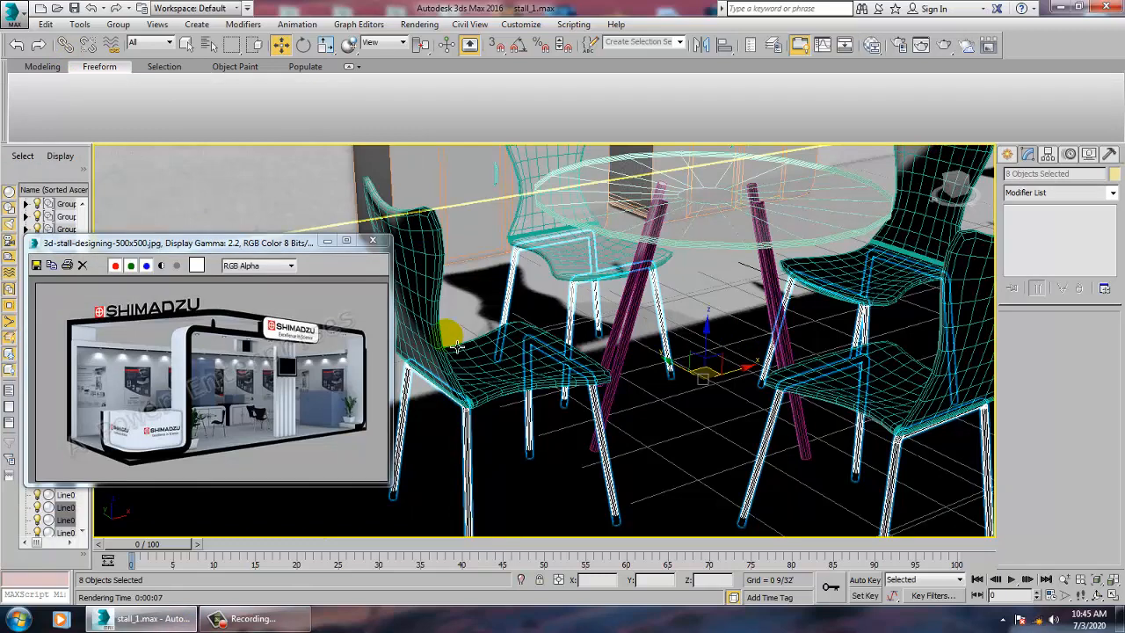
key(m)
drag(156, 93, 552, 119)
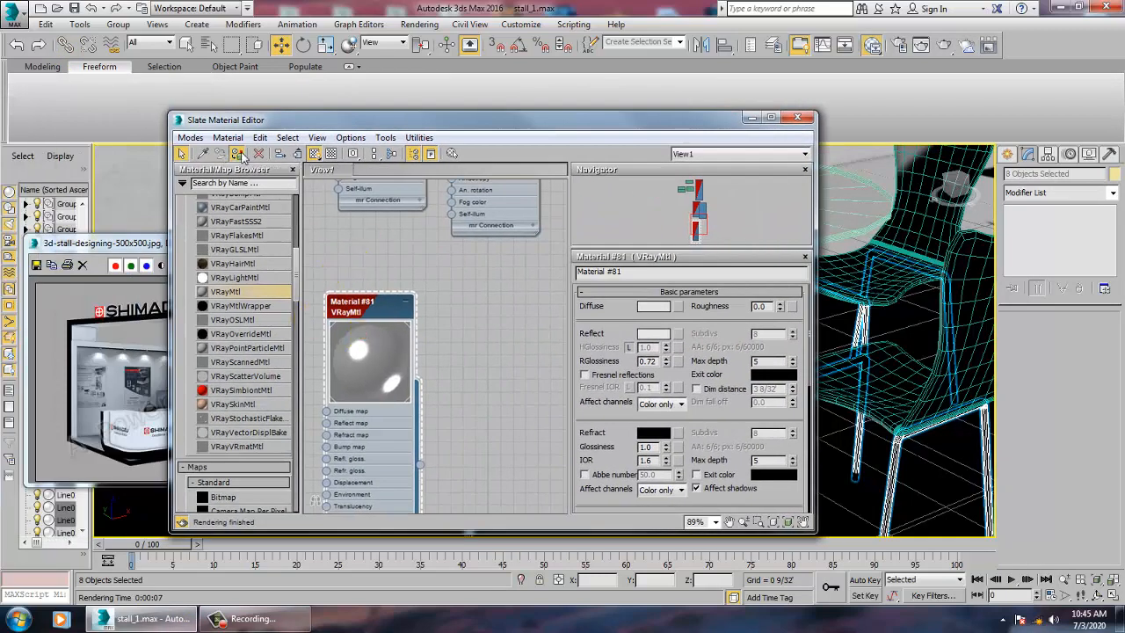
click(749, 118)
Create a new VRayMtl for the chair seats with a dark reddish-brown diffuse colour of red 15, green 5, blue 5
click(898, 384)
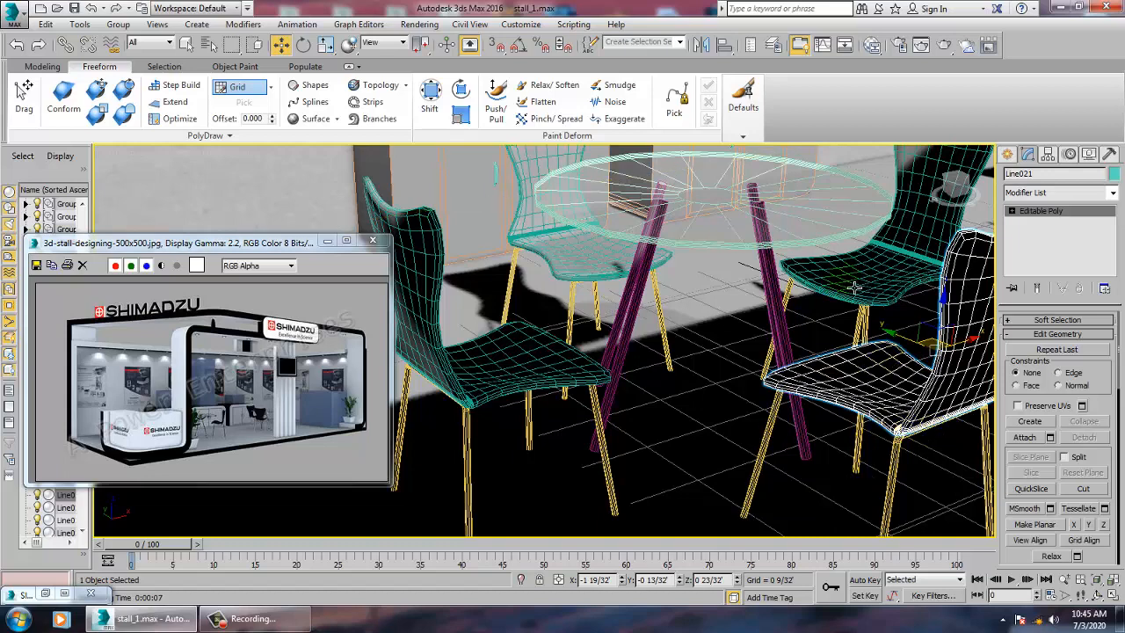
click(883, 271)
key(End)
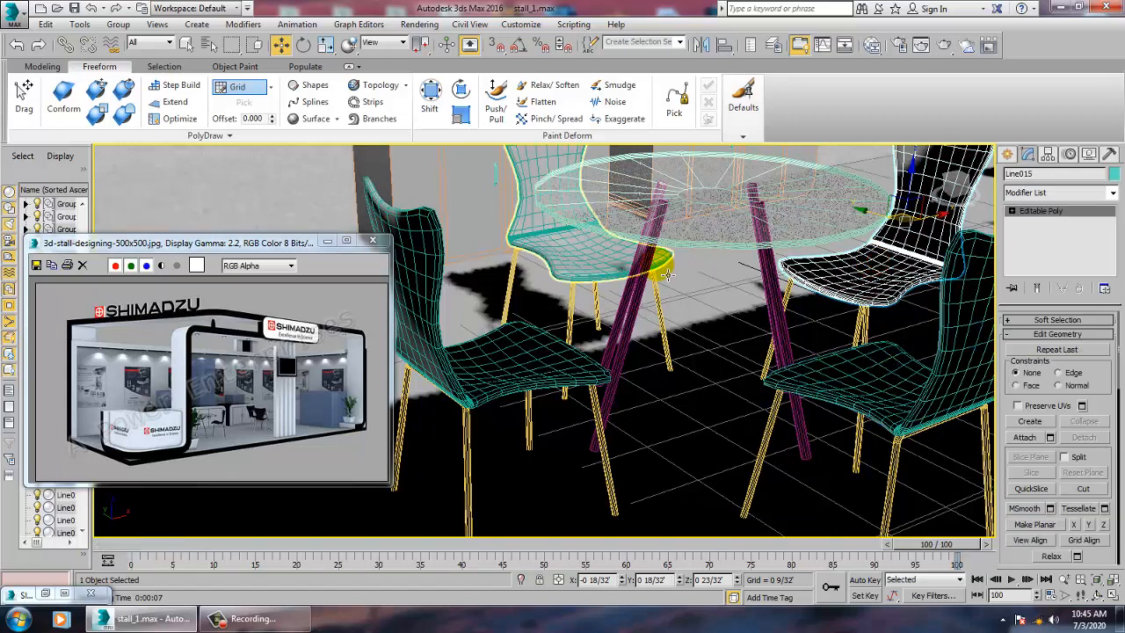
key(m)
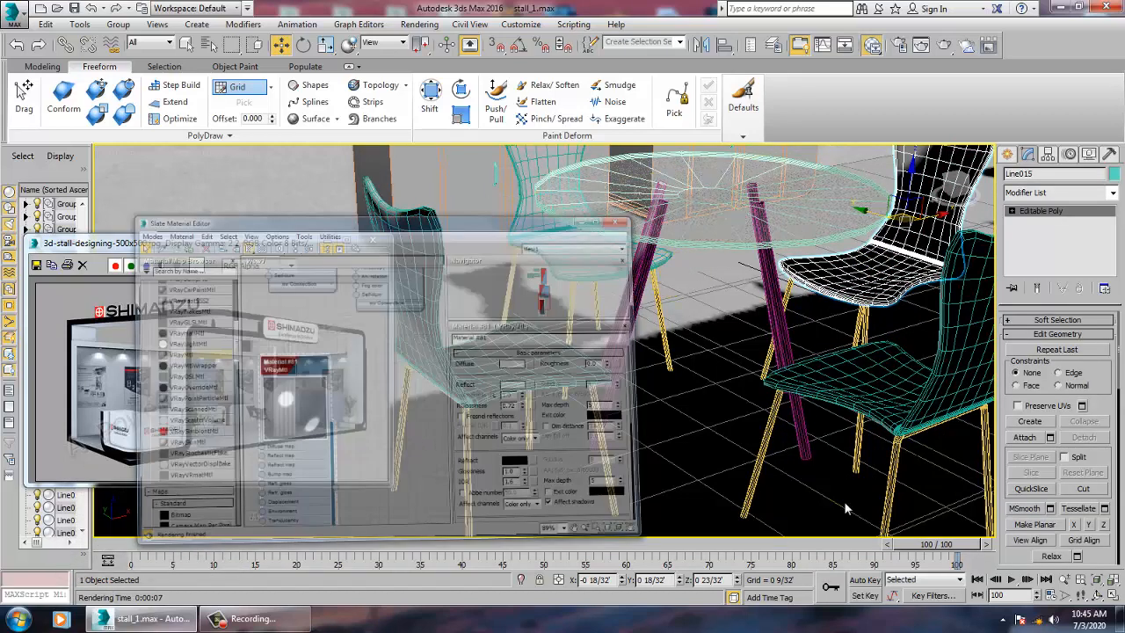
drag(225, 291, 497, 335)
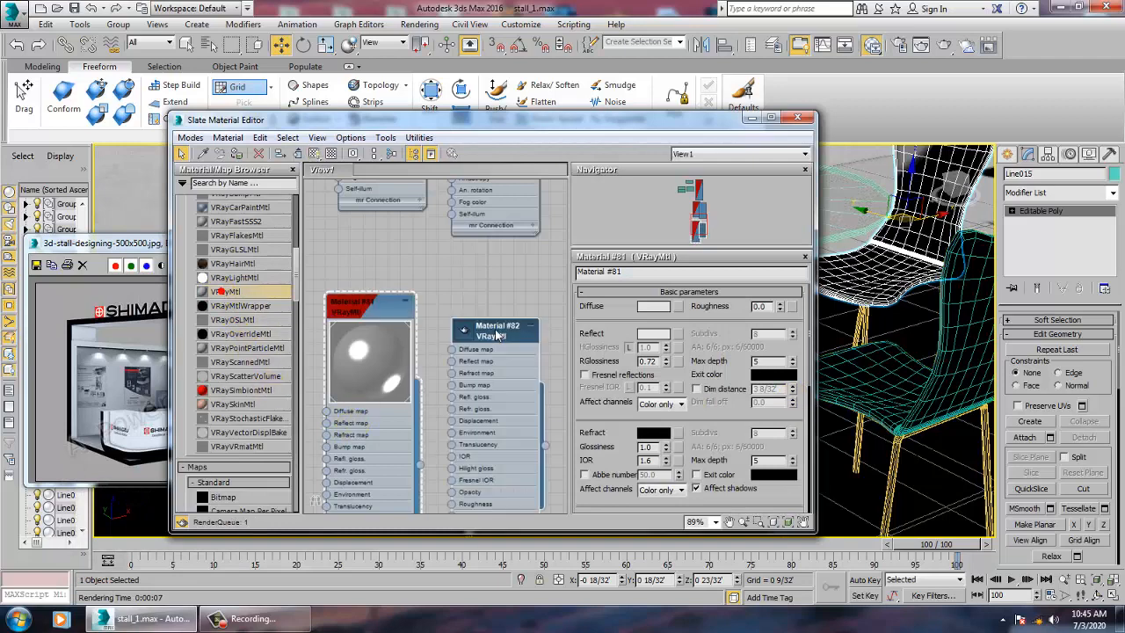
double_click(497, 334)
click(653, 306)
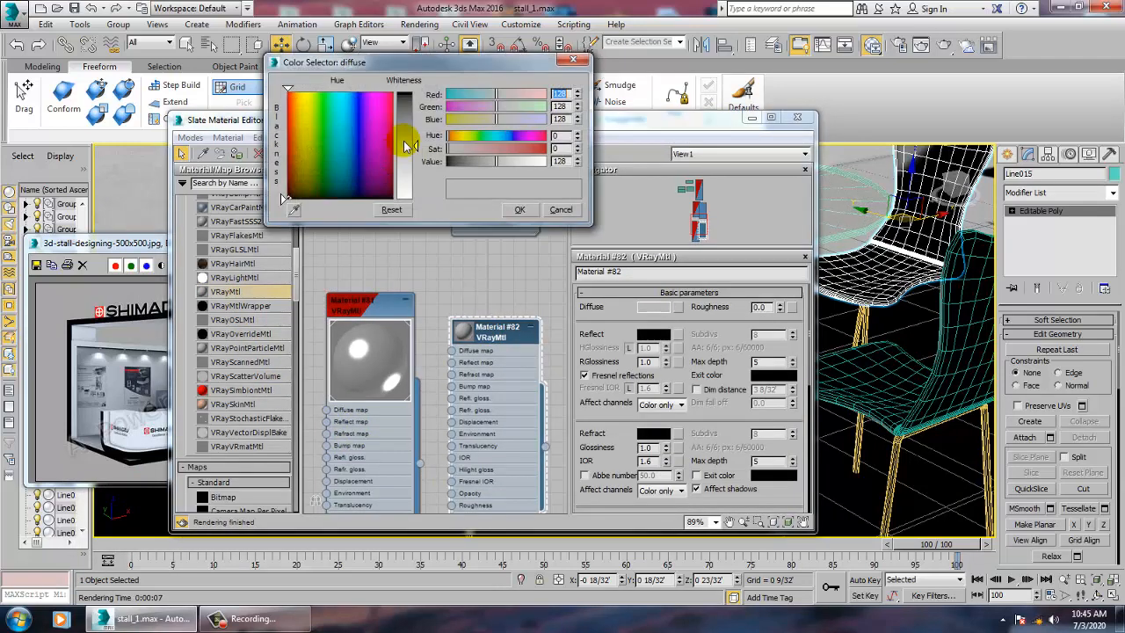
drag(307, 163, 284, 182)
drag(411, 147, 415, 94)
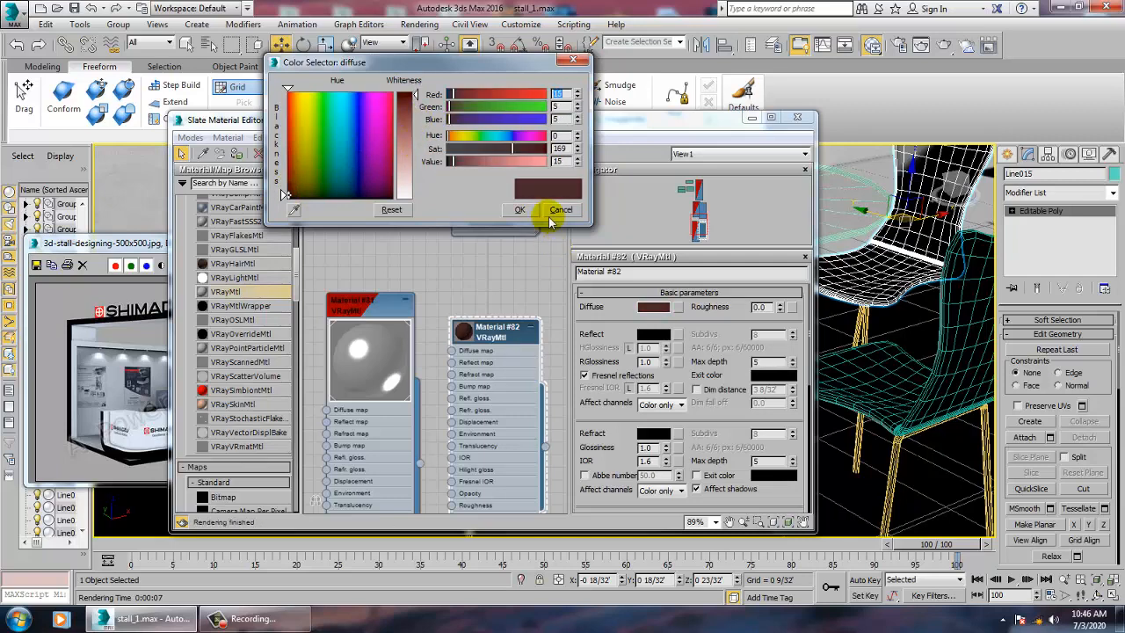
click(522, 210)
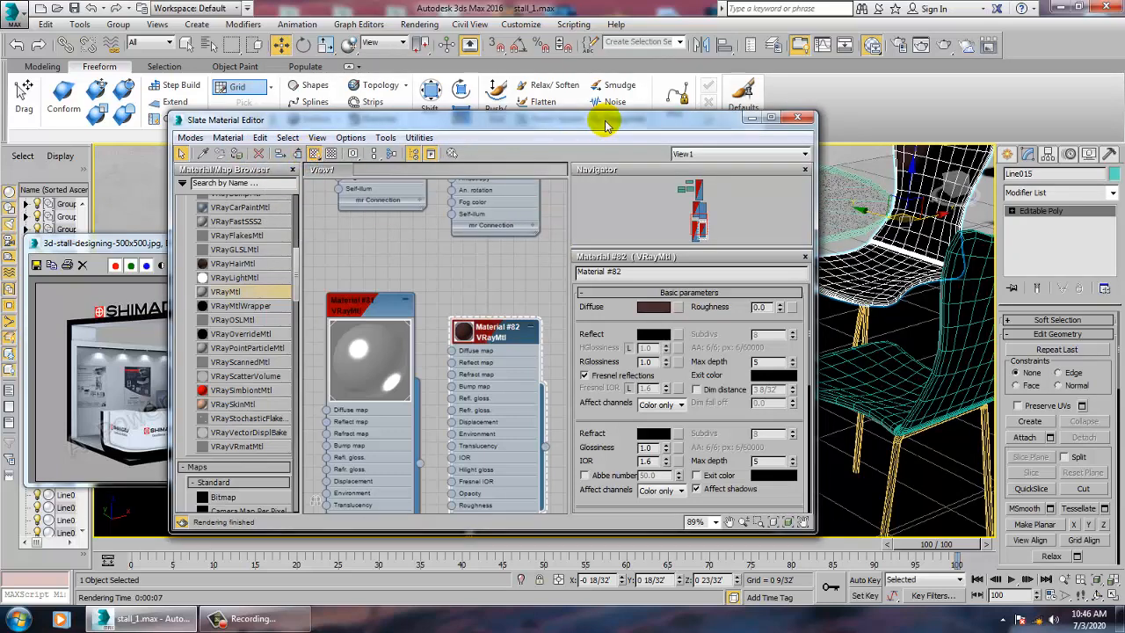
Assign Material #82 to the other three chair seats and minimise the material editor
drag(603, 116, 184, 189)
click(866, 405)
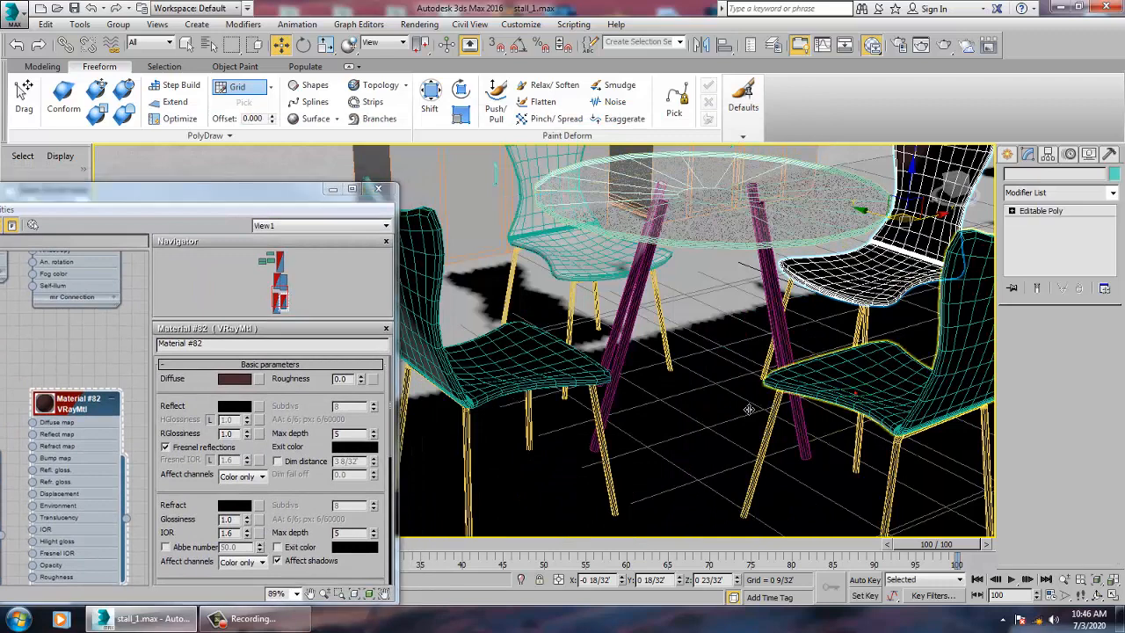
ctrl+click(547, 384)
ctrl+click(570, 273)
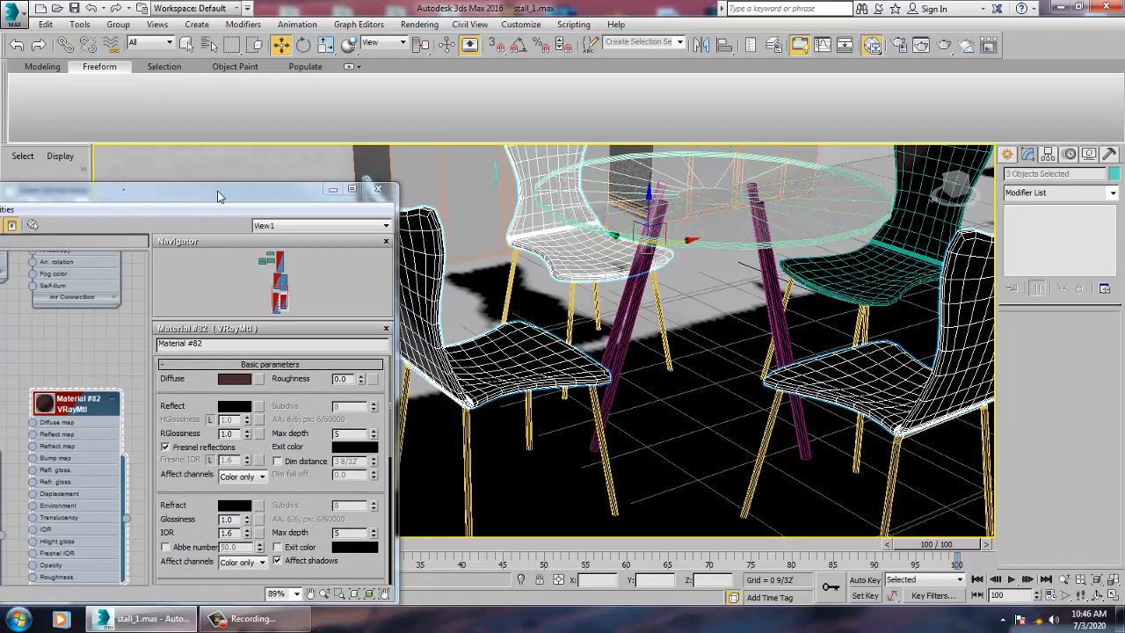
drag(218, 196, 612, 195)
click(213, 225)
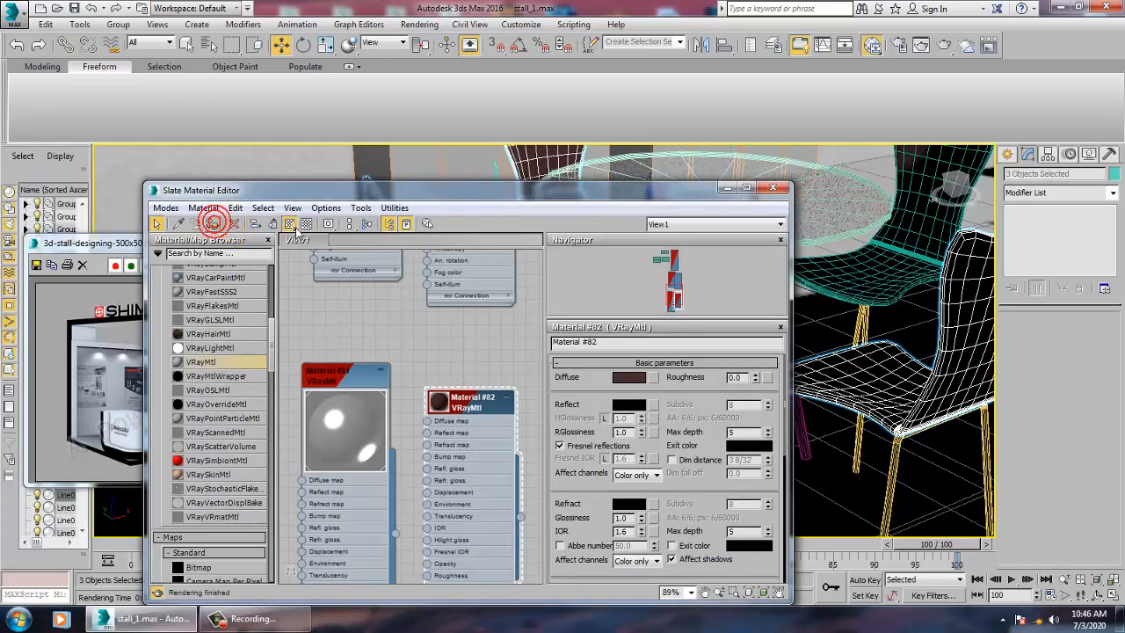
click(726, 188)
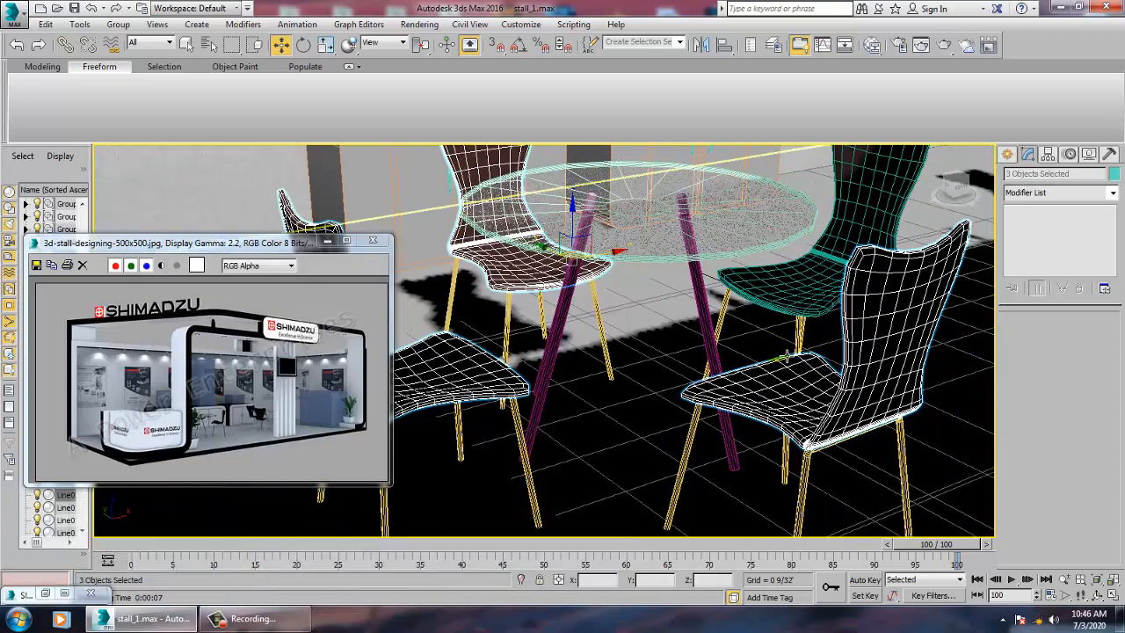
Deselect the chair seats by picking the floor plane, and turn off edged-faces display in the perspective view
scroll(773, 358, down, 4)
click(446, 373)
alt+middle_drag(703, 347, 701, 266)
key(F4)
In a maximised wireframe Top view, select only the second, untextured table with its four chairs and delete it
scroll(738, 329, down, 3)
key(alt+w)
middle_click(478, 280)
key(alt+w)
scroll(721, 336, up, 5)
middle_drag(949, 341, 738, 328)
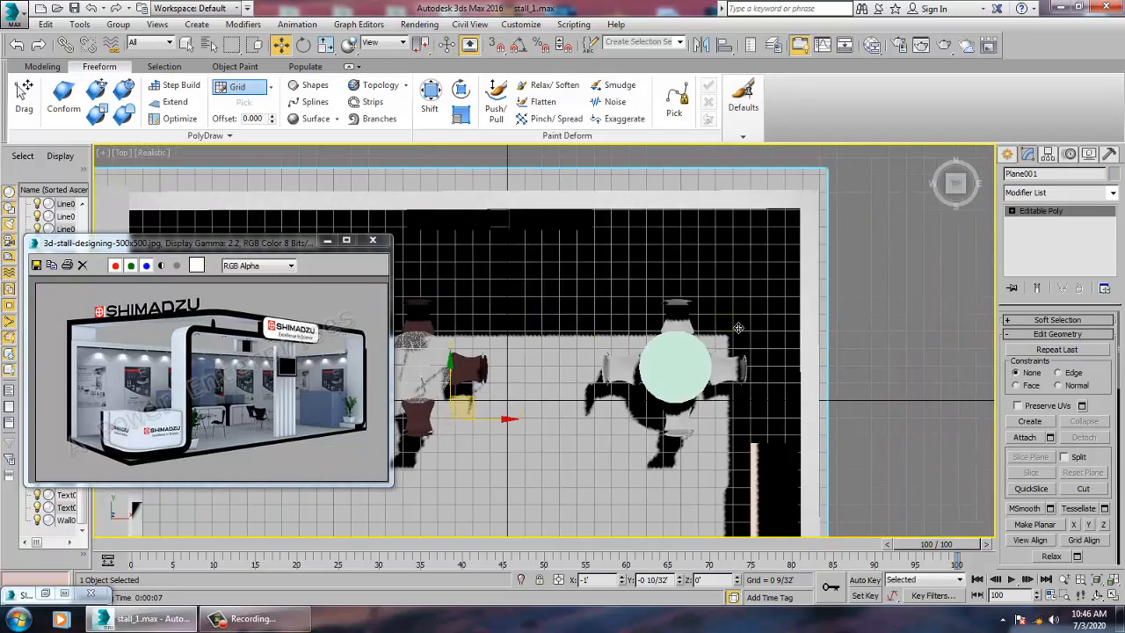
drag(531, 470, 531, 472)
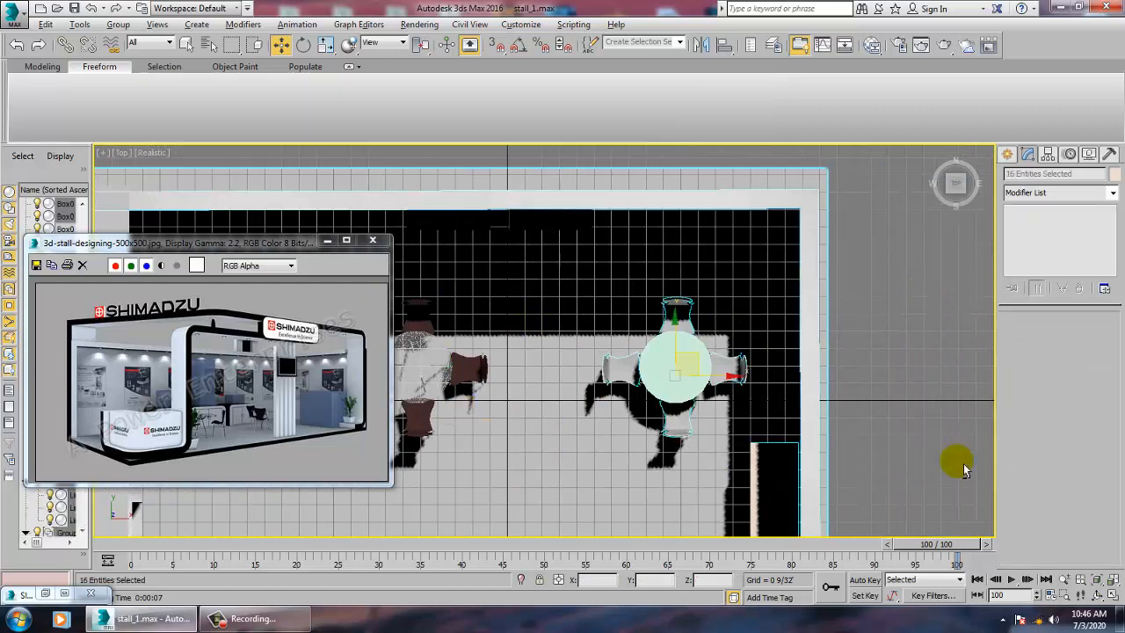
alt+drag(941, 413, 724, 535)
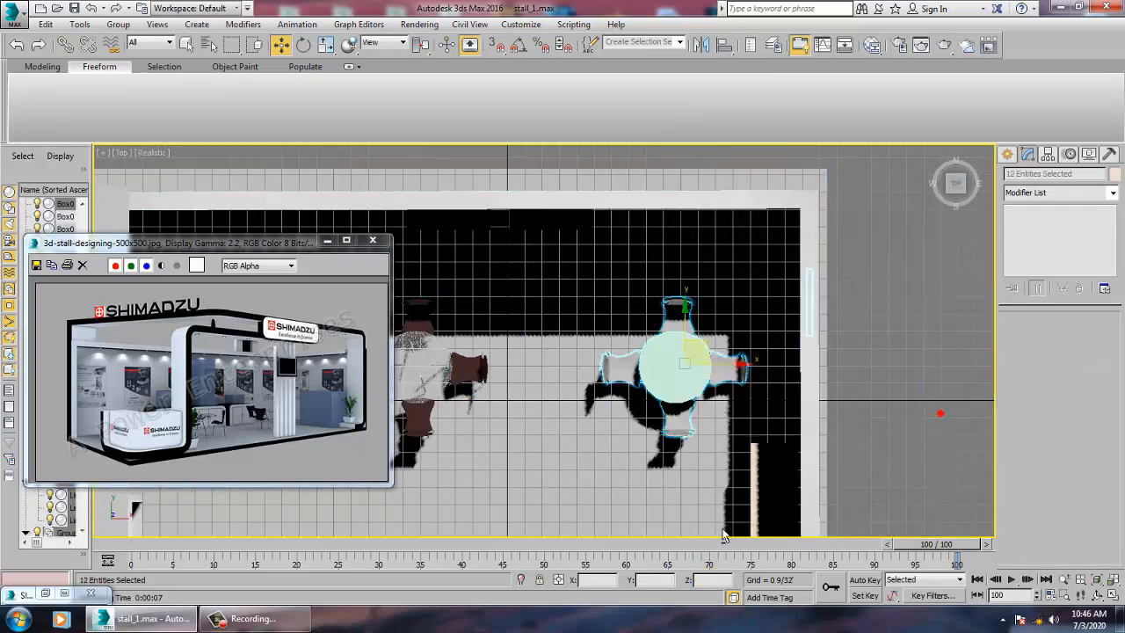
key(F3)
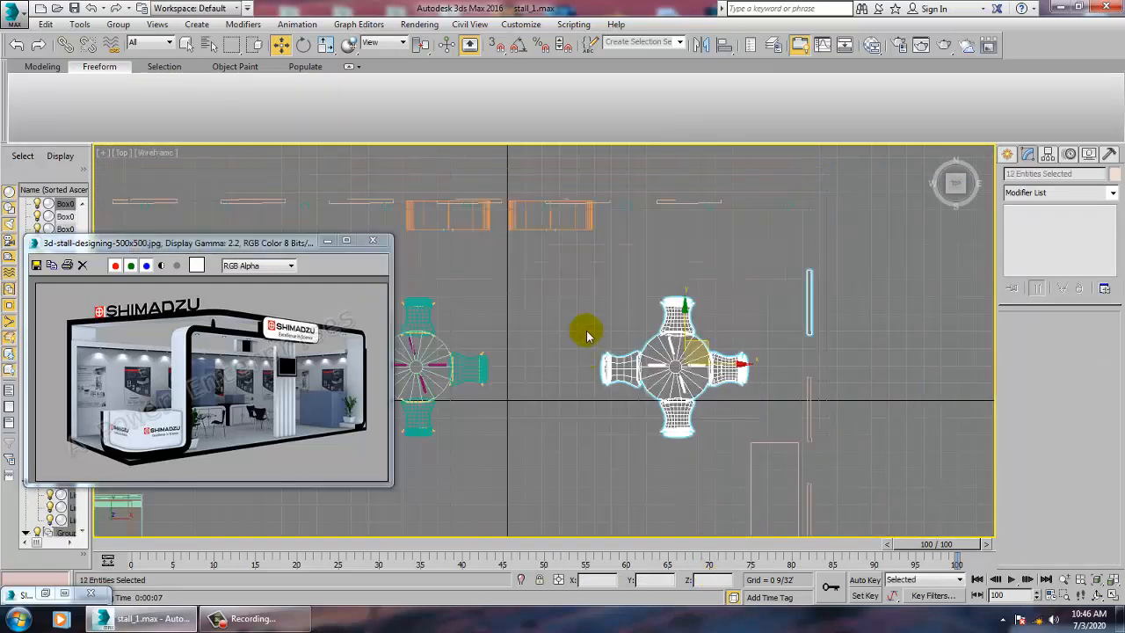
drag(863, 247, 800, 361)
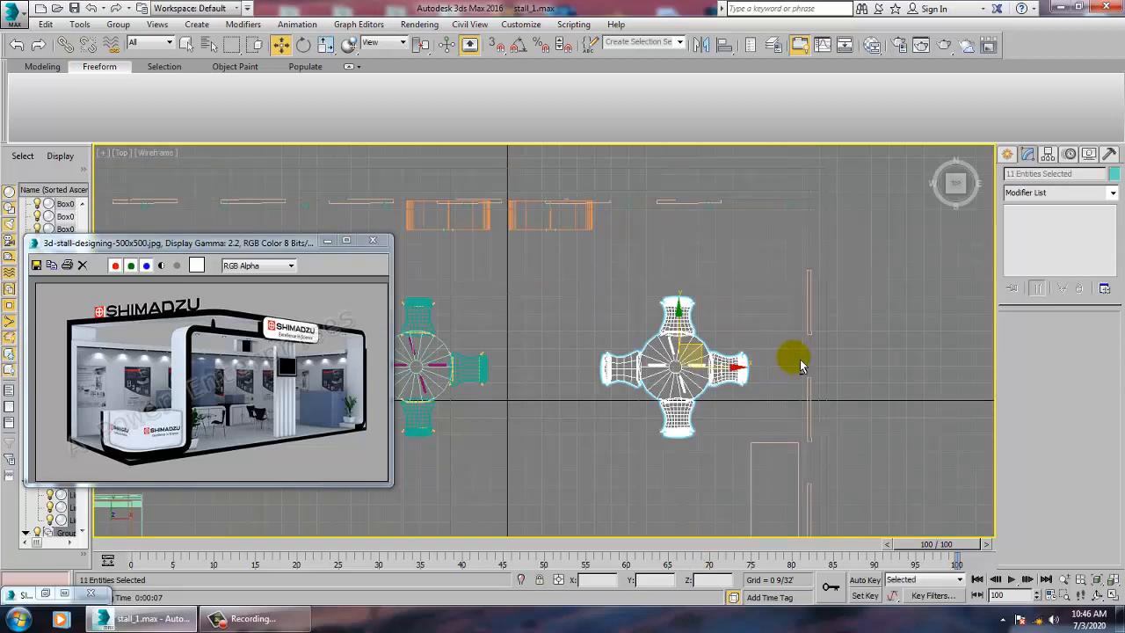
key(Delete)
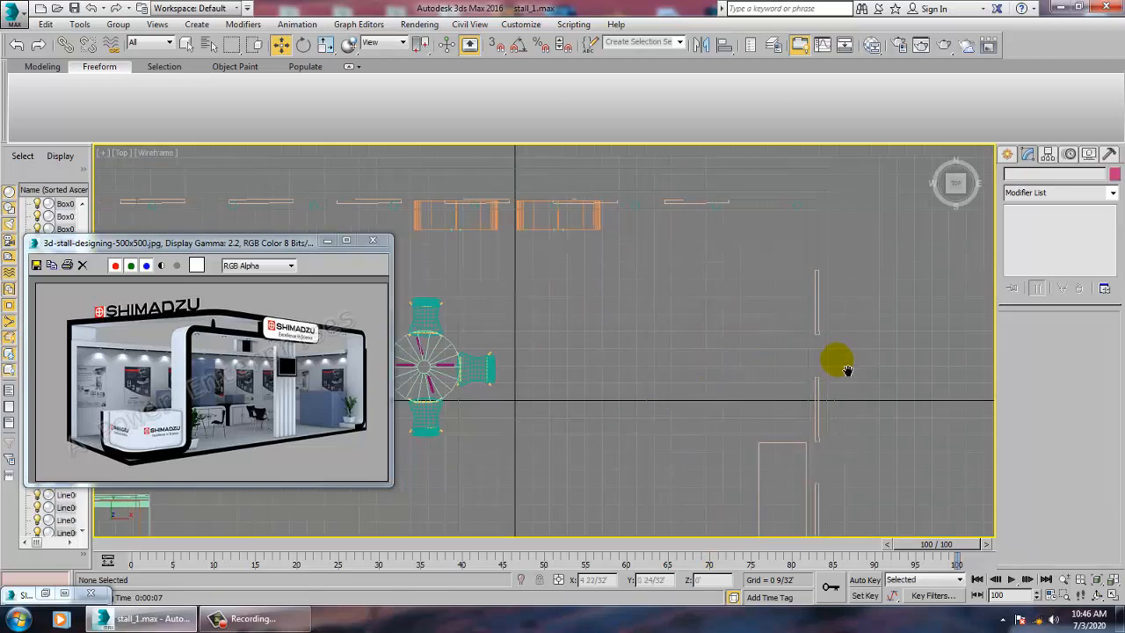
Copy the textured table with its four chairs once, beside the original towards the stall's right wall, and return to the maximised Perspective view
scroll(846, 364, down, 4)
middle_drag(705, 369, 732, 389)
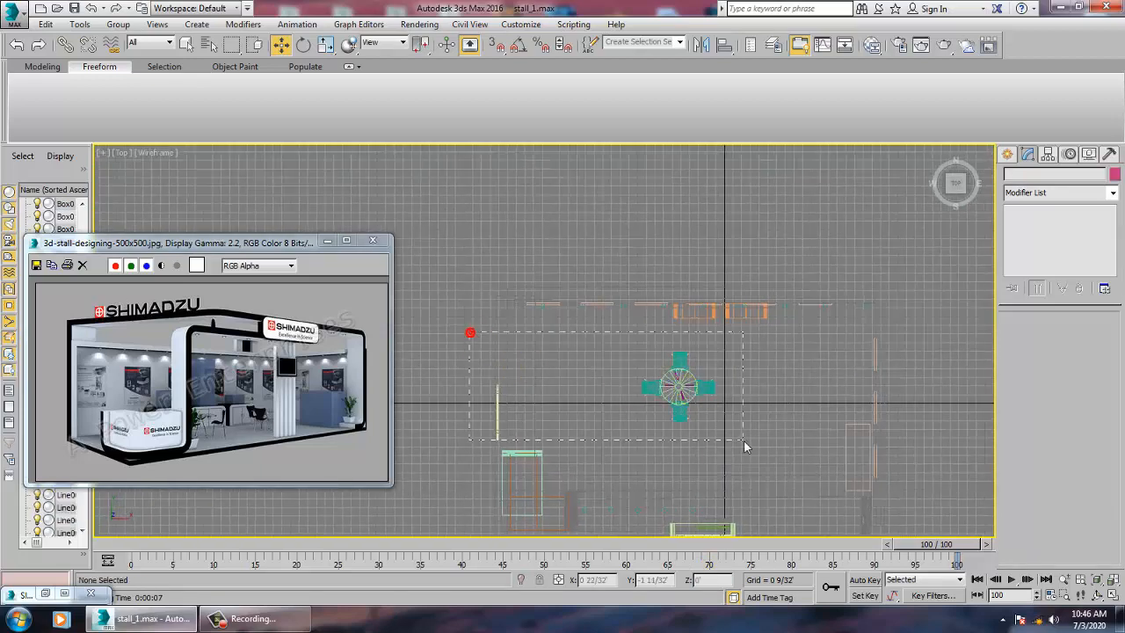
drag(744, 448, 744, 447)
alt+drag(584, 596, 592, 597)
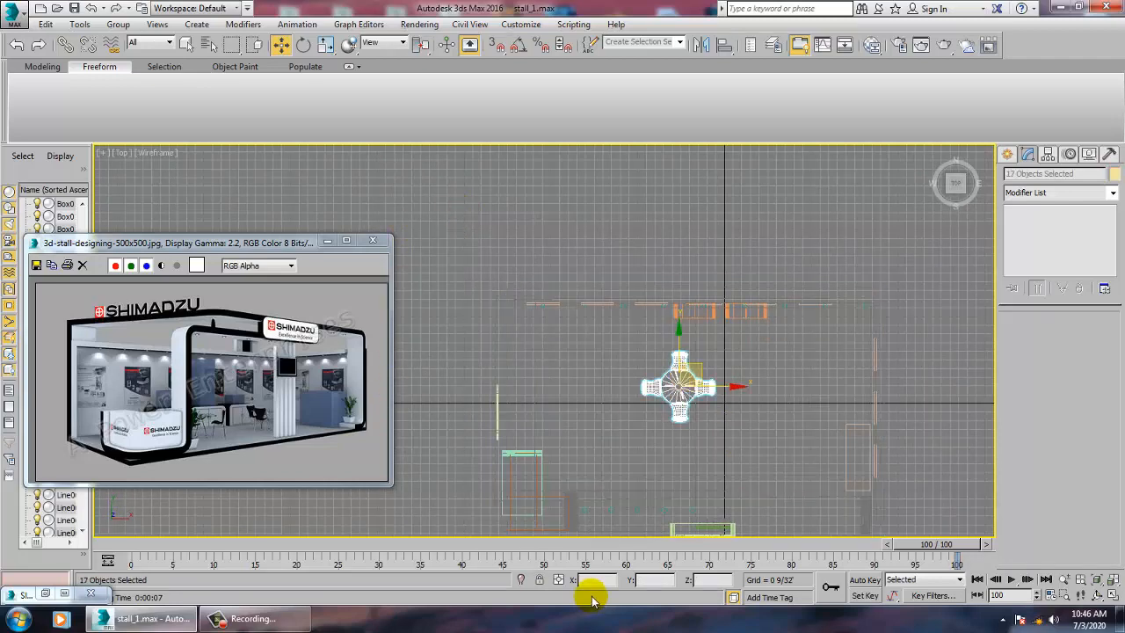
mouse_move(740, 400)
shift+mouse_down()
mouse_move(864, 409)
mouse_move(828, 405)
shift+mouse_up()
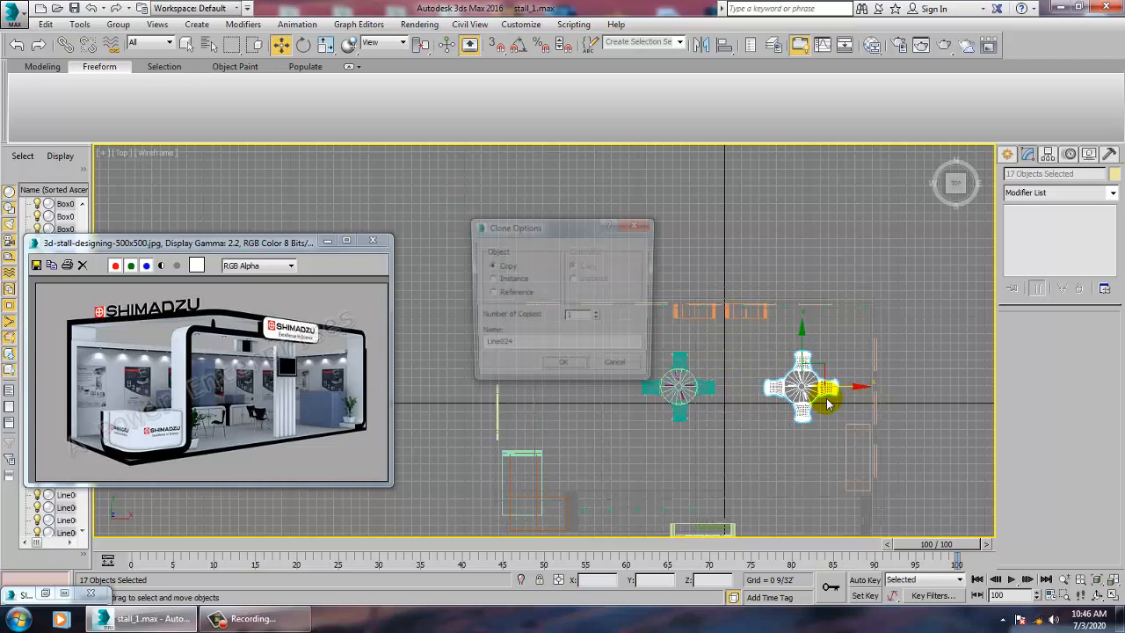
click(567, 363)
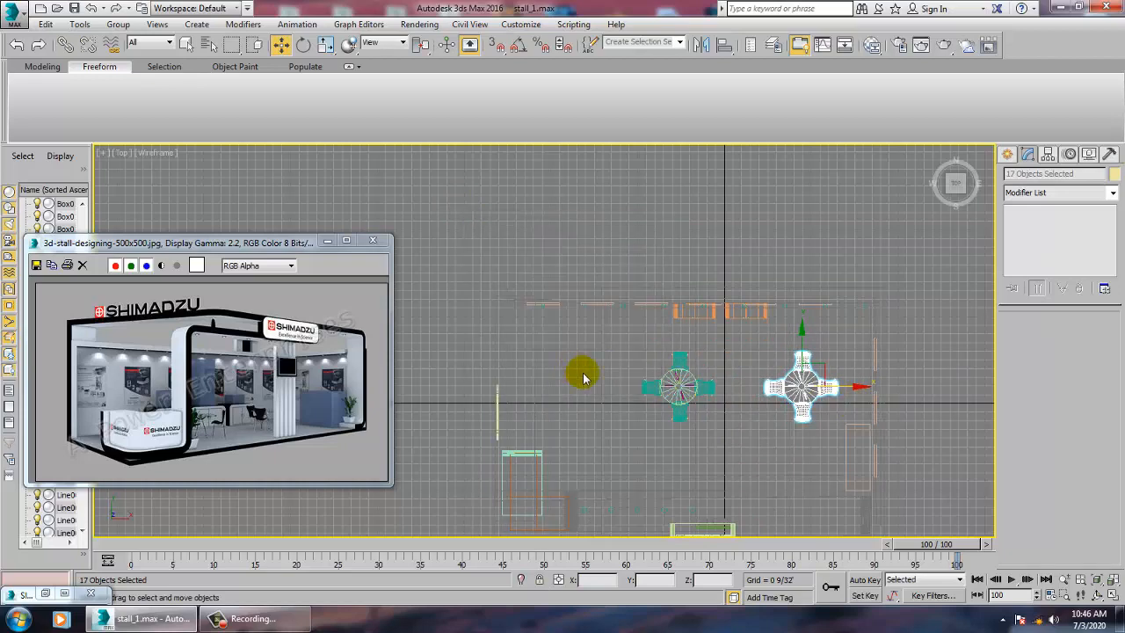
key(alt+w)
right_click(728, 414)
key(alt+w)
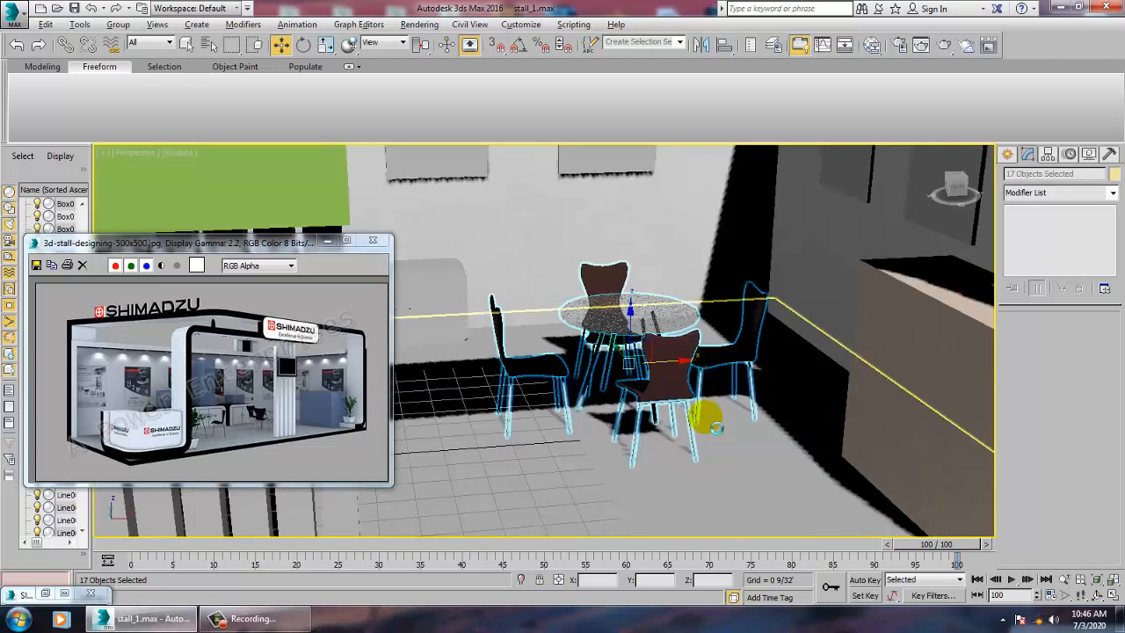
Select the Kayo Tutorials text on the front sign board and create a new VRayMtl for it
scroll(717, 422, down, 10)
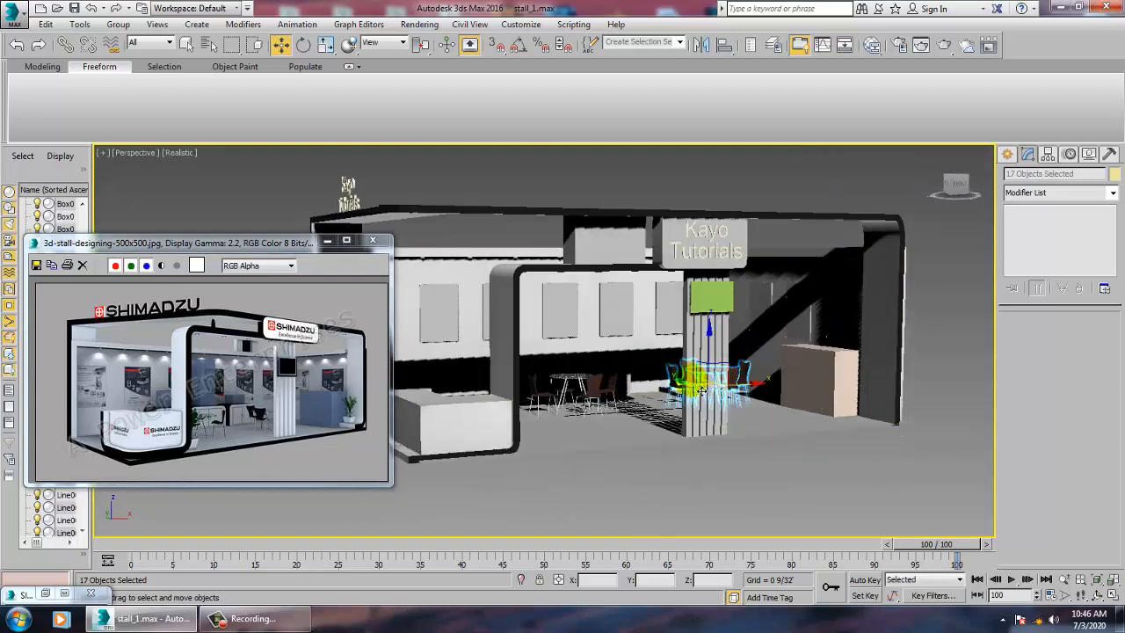
middle_drag(618, 391, 655, 405)
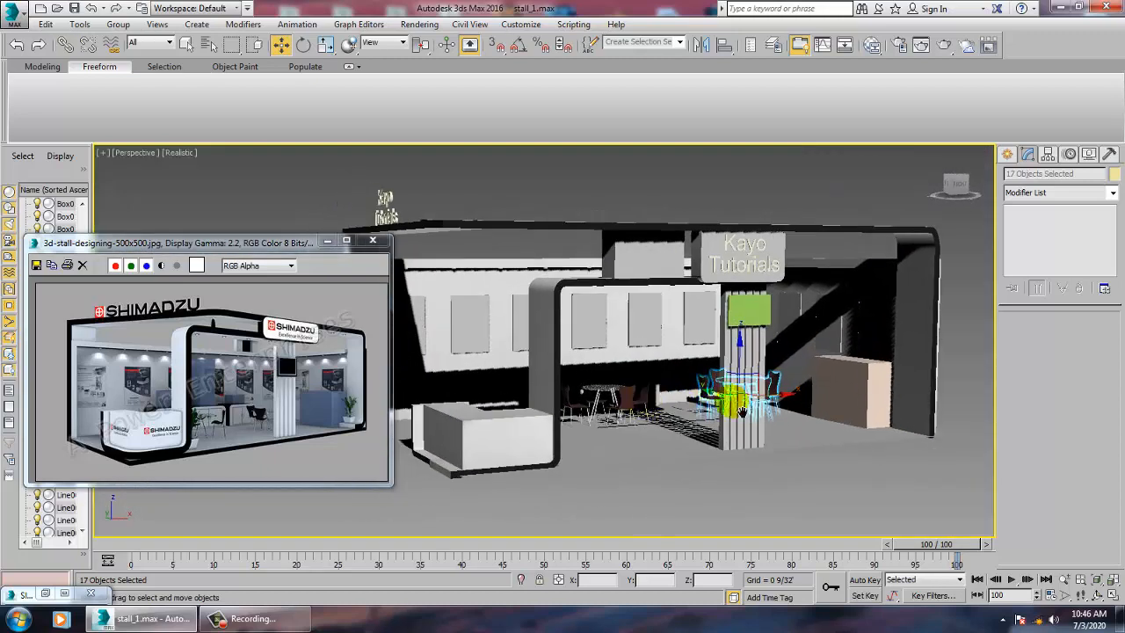
middle_drag(739, 408, 933, 514)
scroll(753, 389, up, 10)
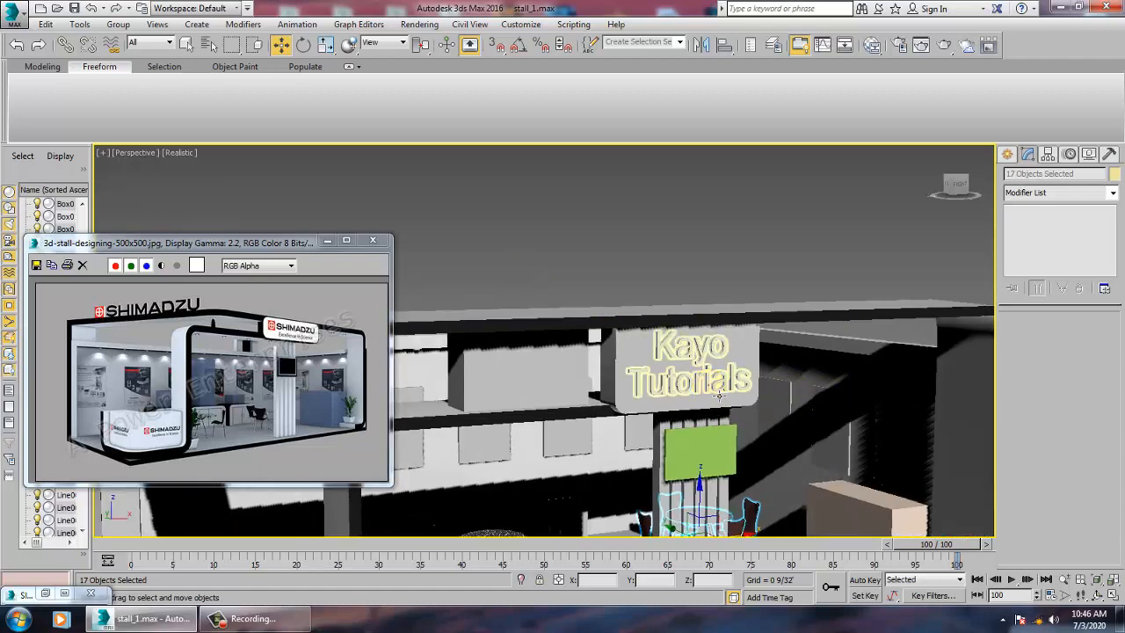
click(719, 396)
scroll(708, 400, up, 6)
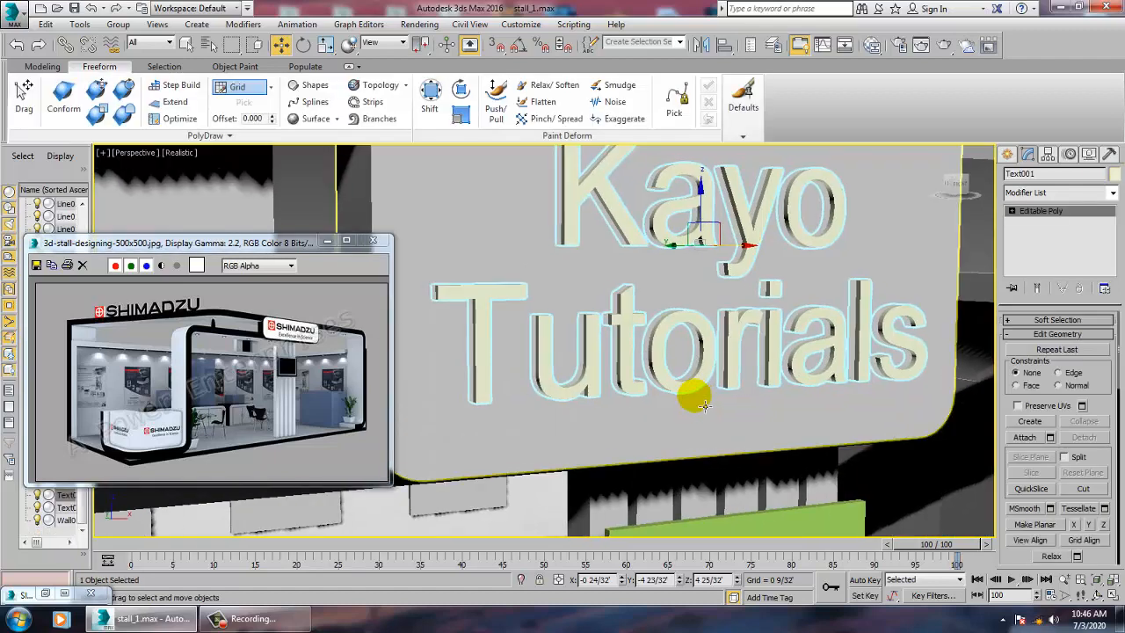
key(m)
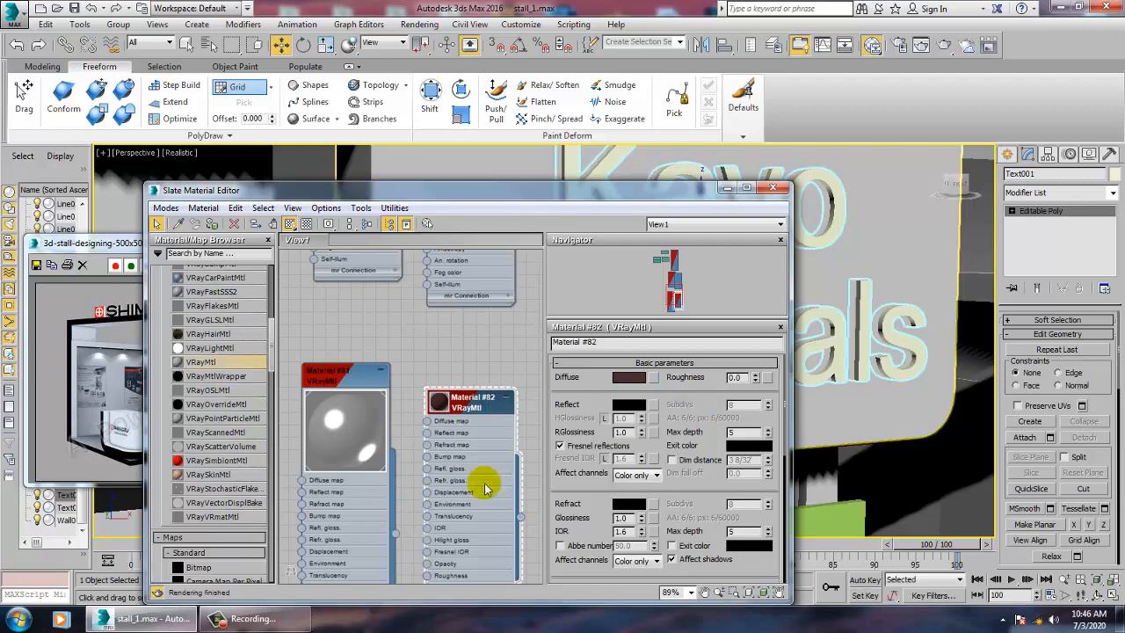
middle_drag(461, 513, 446, 319)
middle_drag(477, 471, 453, 327)
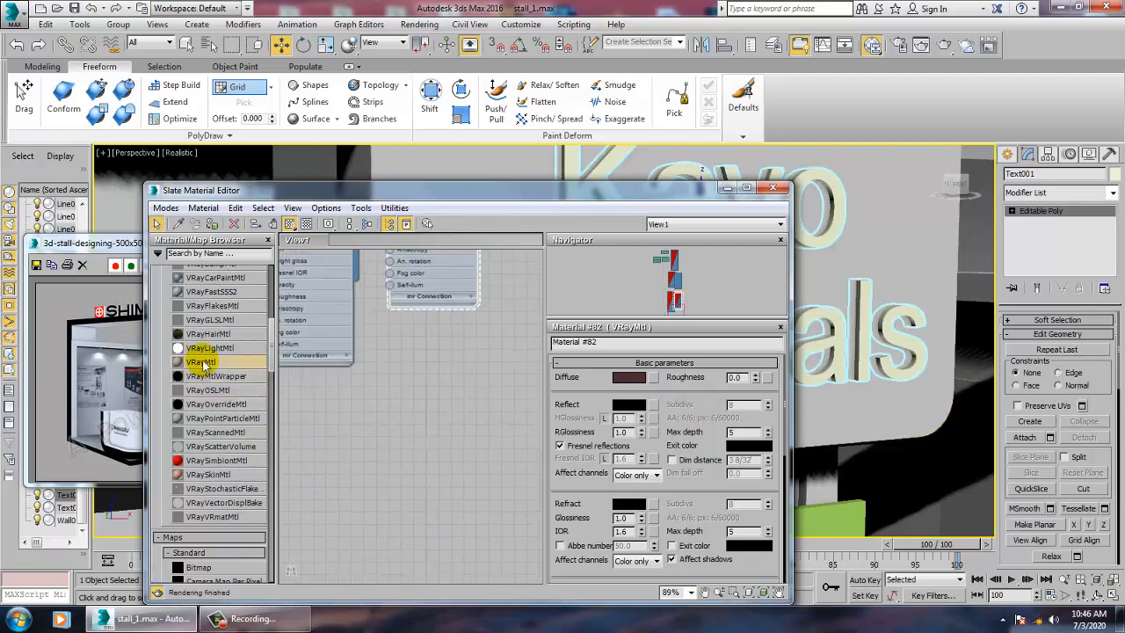
drag(446, 400, 427, 389)
double_click(427, 389)
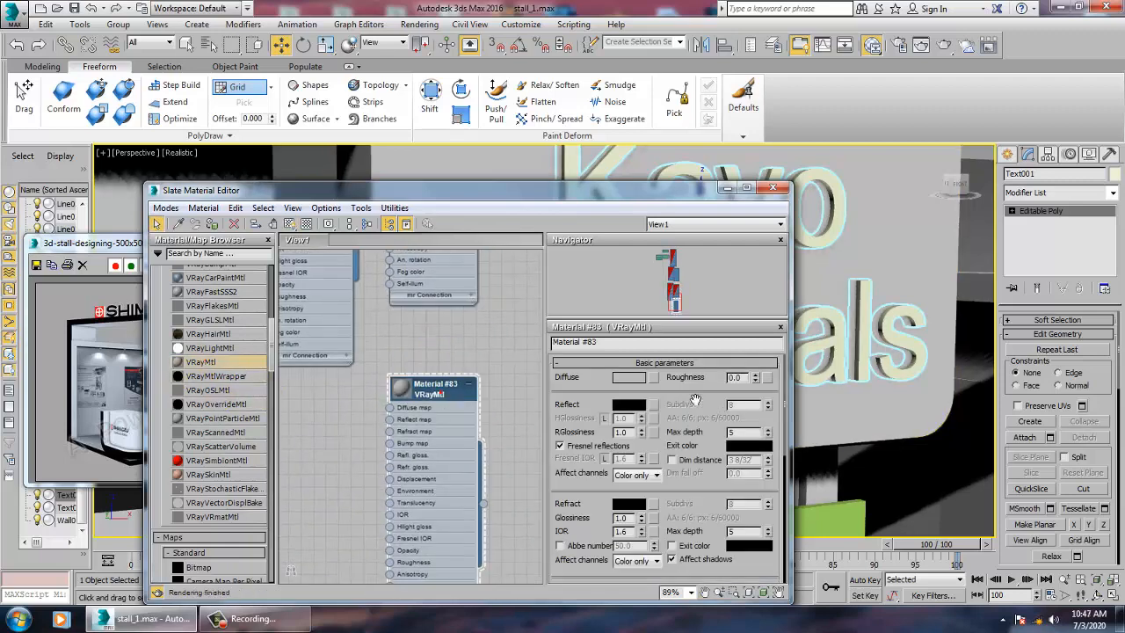
Set the new material's diffuse to black and reflection to grey, assign it to the sign text, and minimise the material editor
click(629, 377)
drag(417, 145, 416, 94)
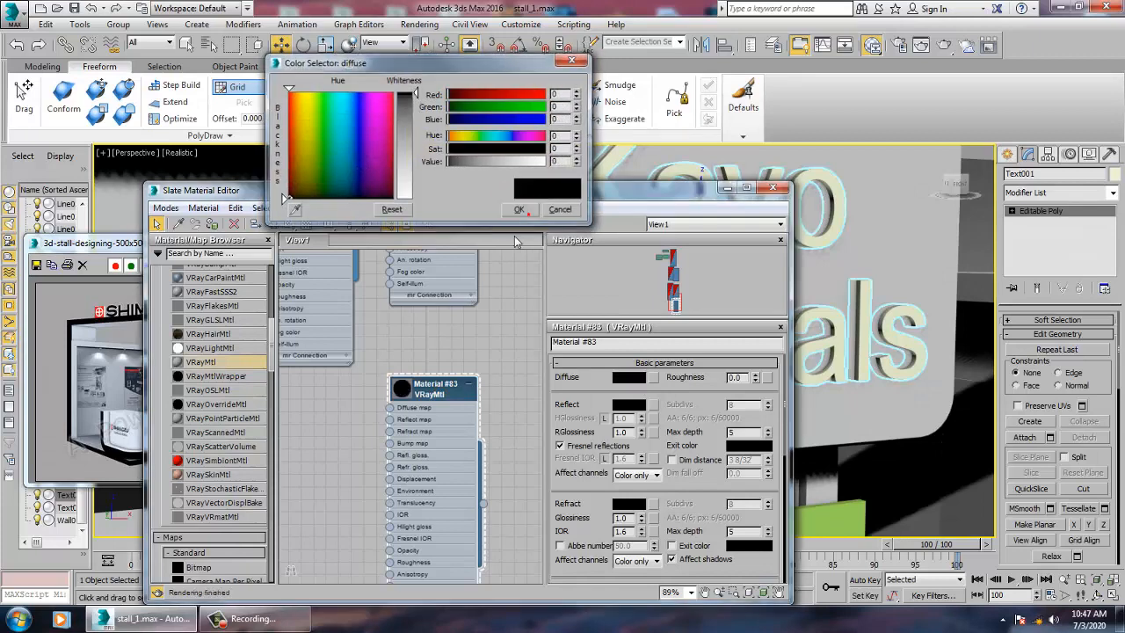
click(515, 209)
click(212, 225)
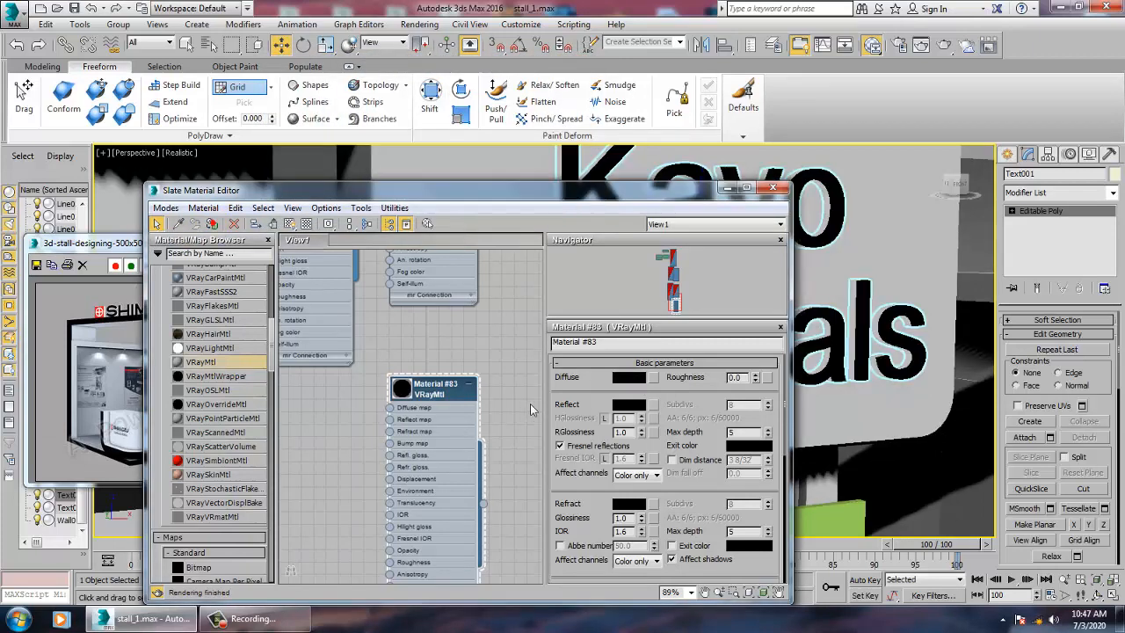
click(627, 405)
drag(420, 99, 418, 137)
click(519, 209)
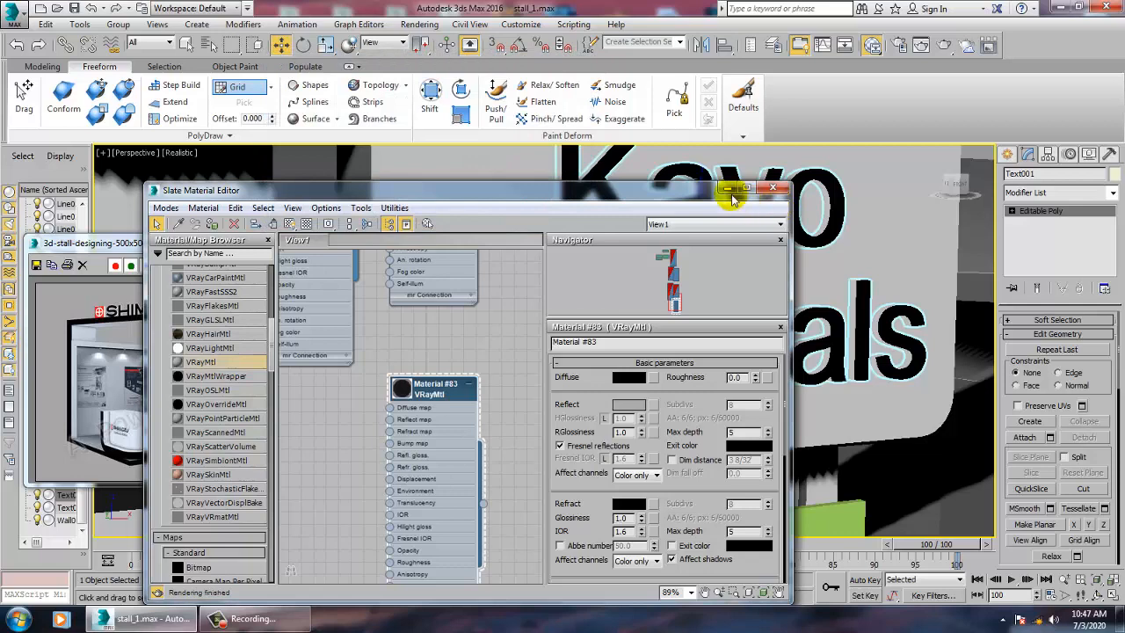
click(728, 189)
Assign the black reflective material to the second Kayo Tutorials text on the roof edge, and deselect it
scroll(743, 377, down, 10)
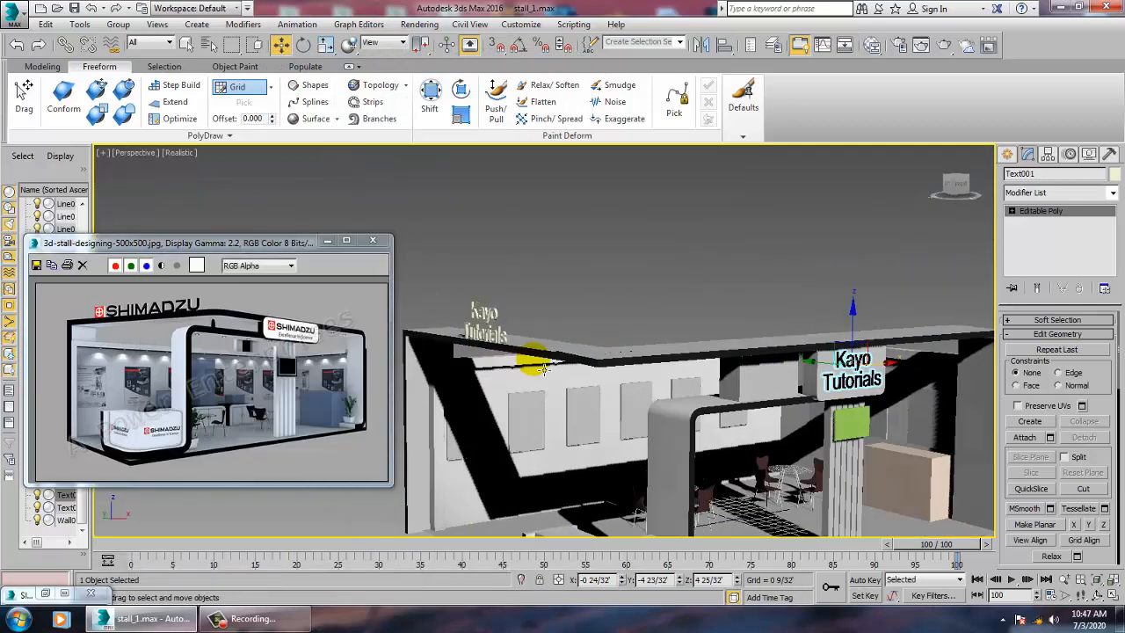
click(489, 316)
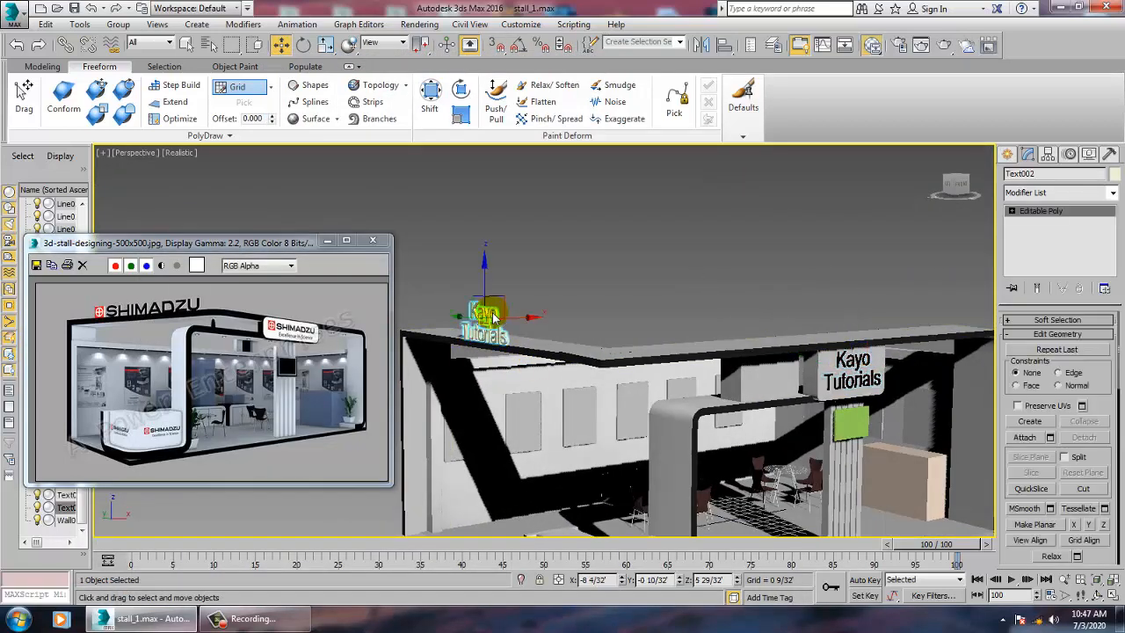
key(m)
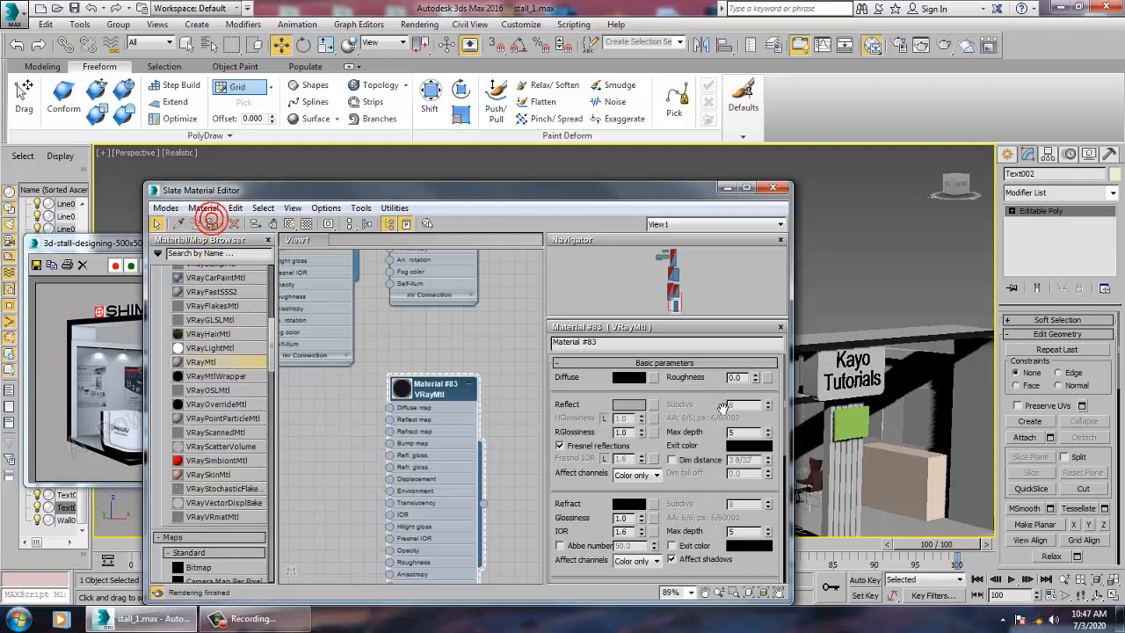
click(725, 189)
click(721, 394)
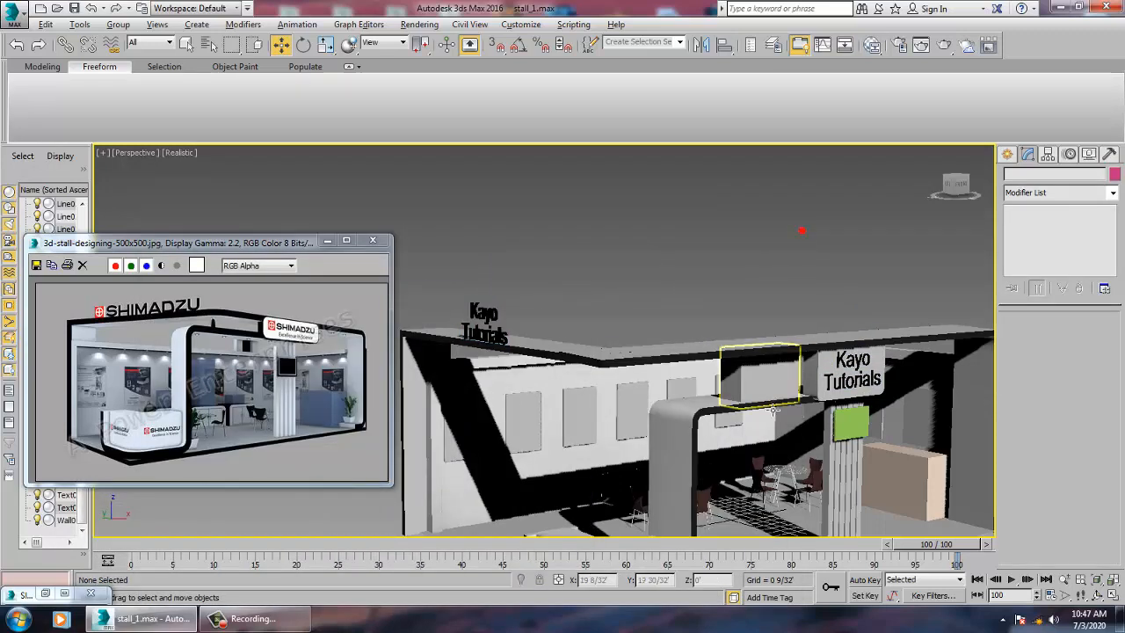
middle_drag(720, 395, 753, 371)
scroll(773, 367, up, 6)
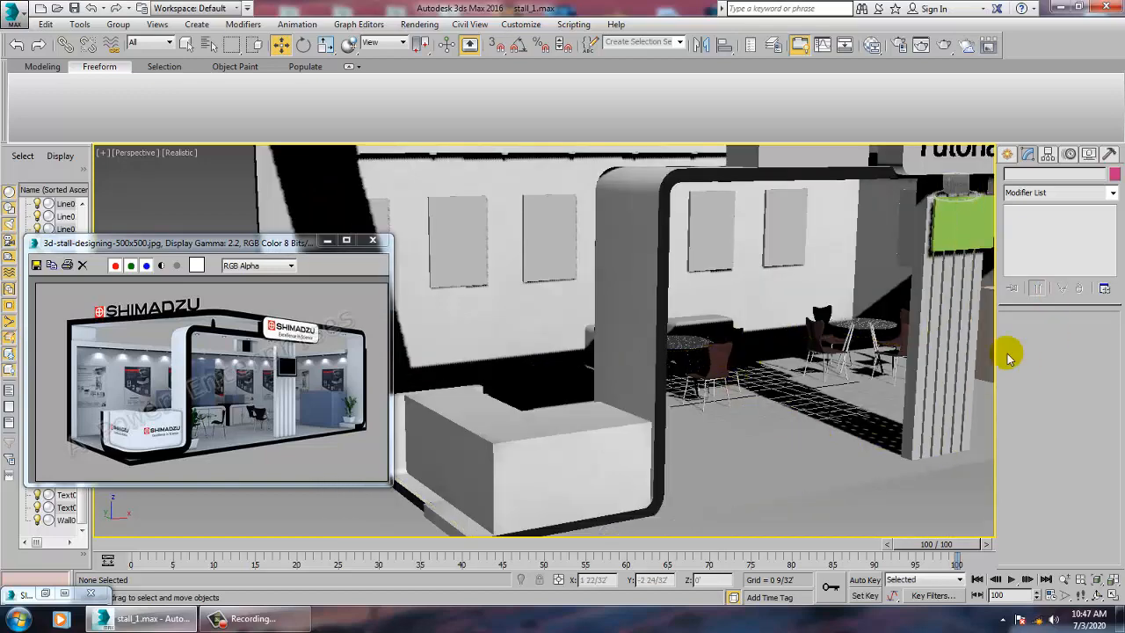
alt+middle_drag(887, 387, 723, 389)
scroll(739, 406, up, 4)
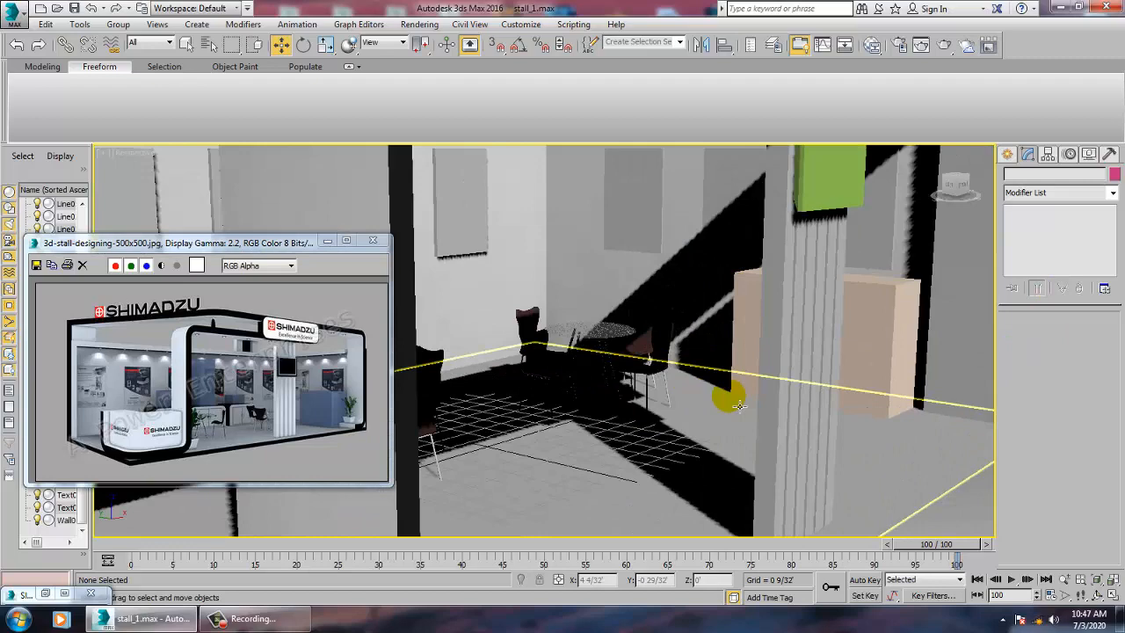
click(773, 377)
ctrl+click(796, 382)
ctrl+click(810, 394)
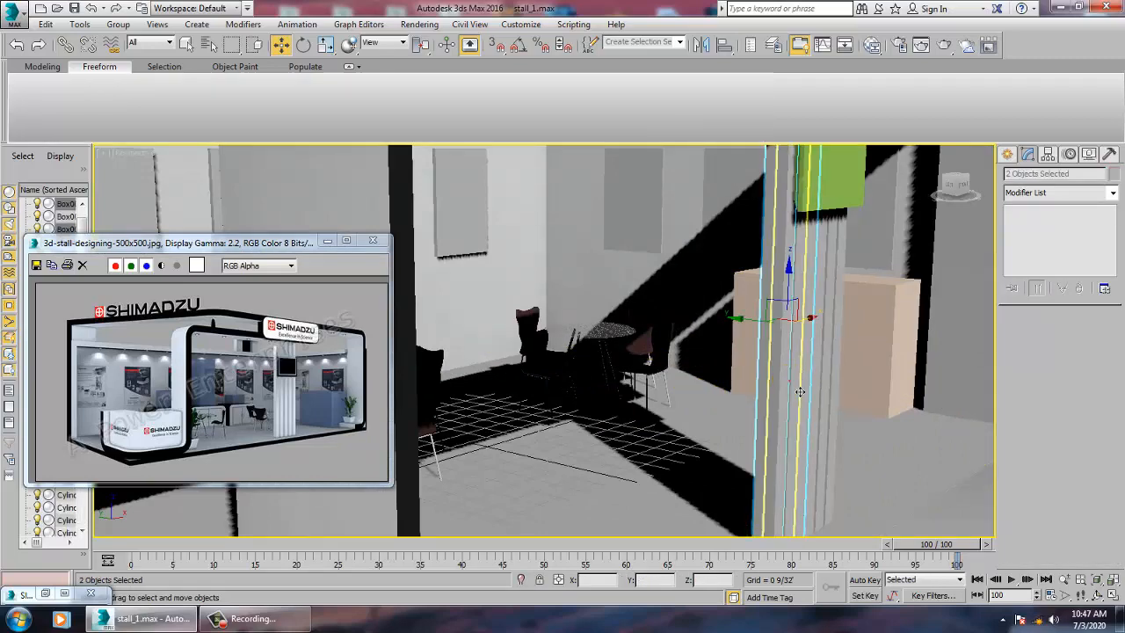
Select all six vertical strips of the front column that carries the green screen
alt+middle_drag(905, 395, 829, 400)
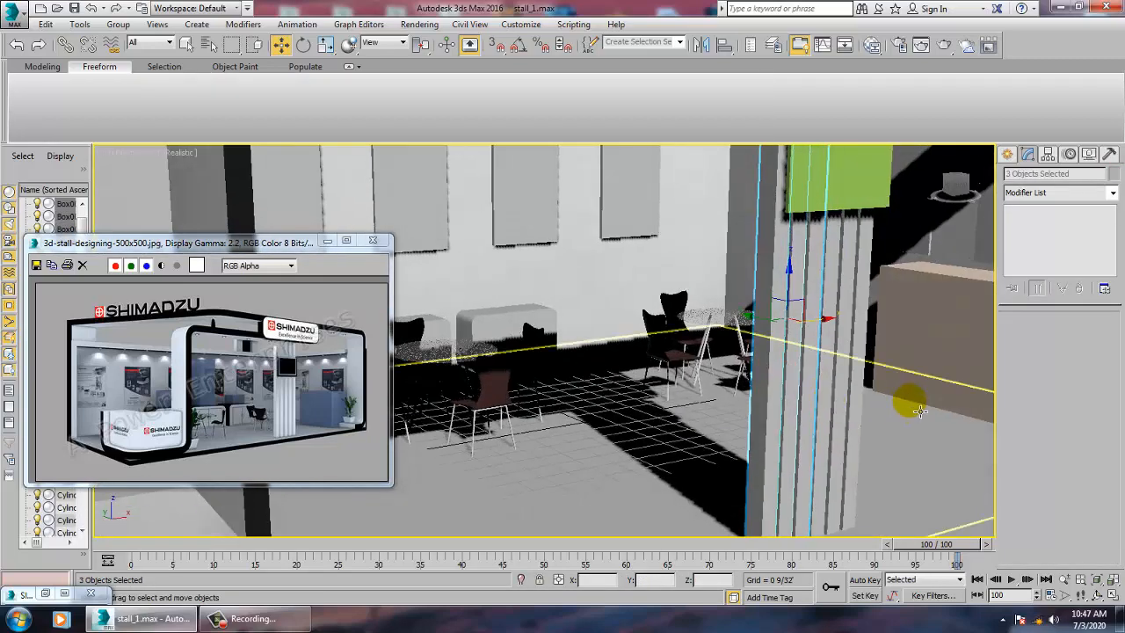
click(858, 405)
ctrl+click(840, 411)
ctrl+click(826, 416)
ctrl+click(812, 419)
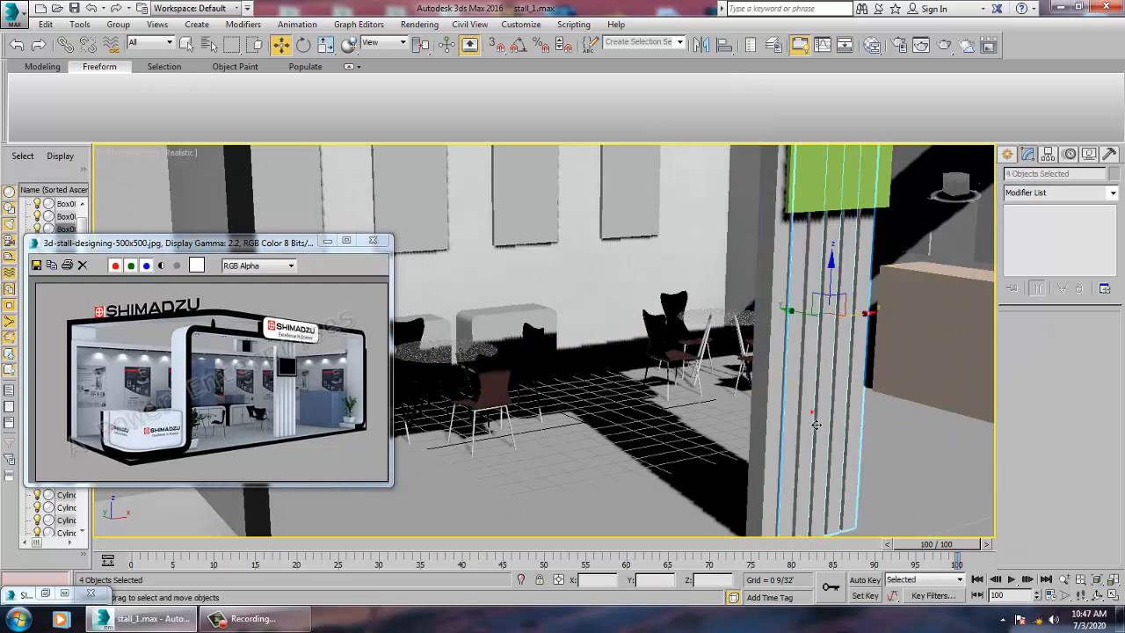
ctrl+click(798, 423)
ctrl+click(783, 427)
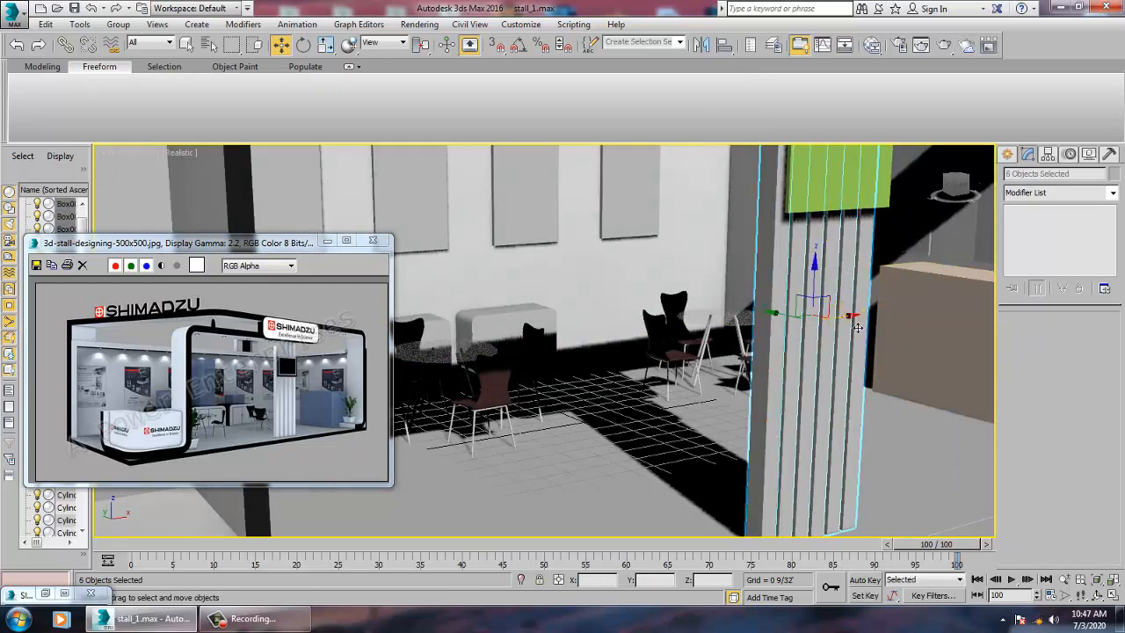
Create a new VRayMtl with a dark grey diffuse of red 55, green 55, blue 55, and assign it to the six column strips
key(m)
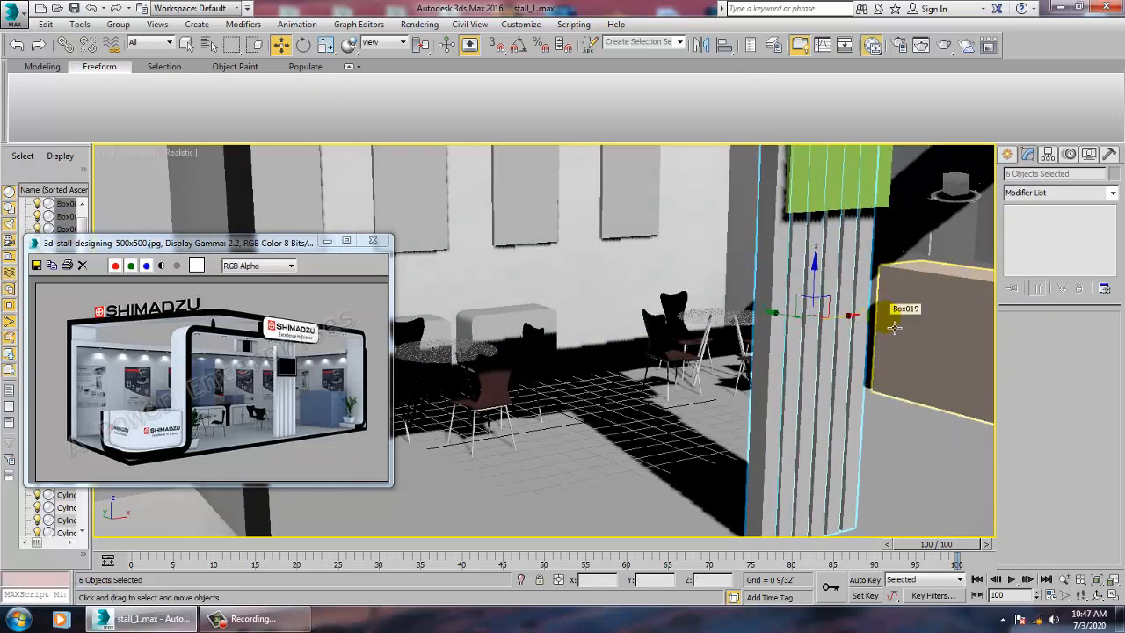
middle_drag(431, 480, 330, 343)
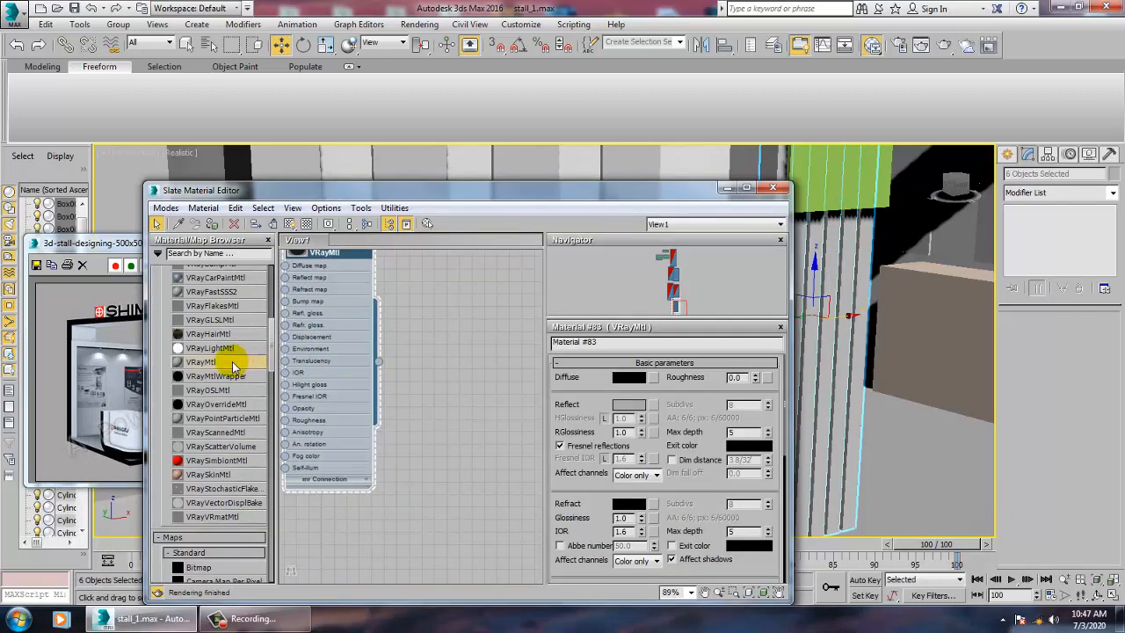
drag(504, 326, 452, 318)
double_click(457, 323)
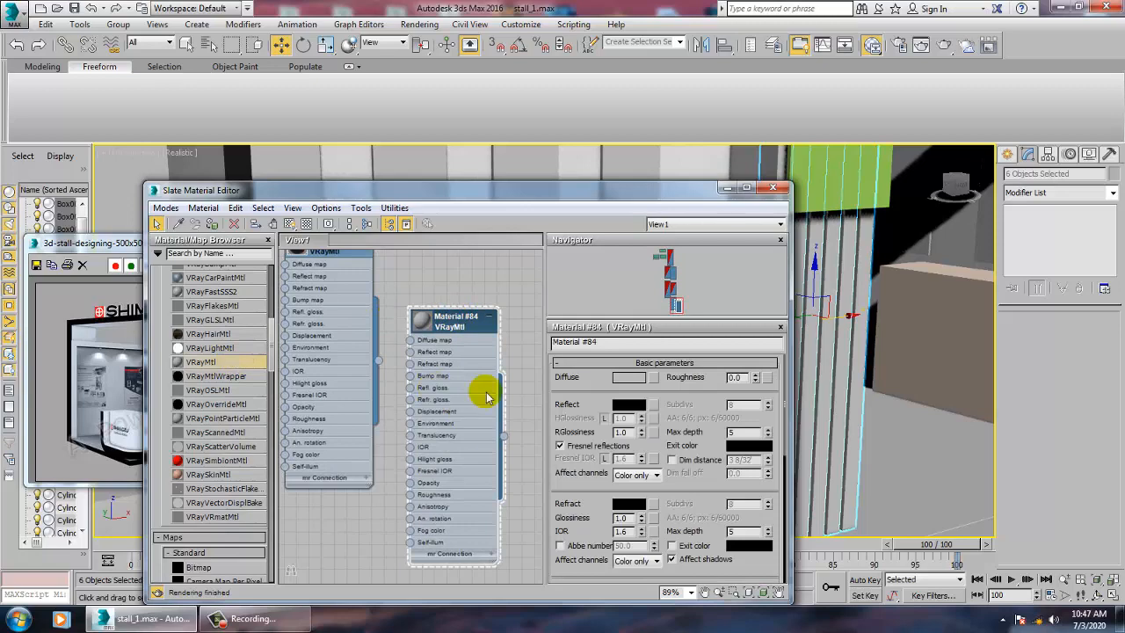
click(628, 378)
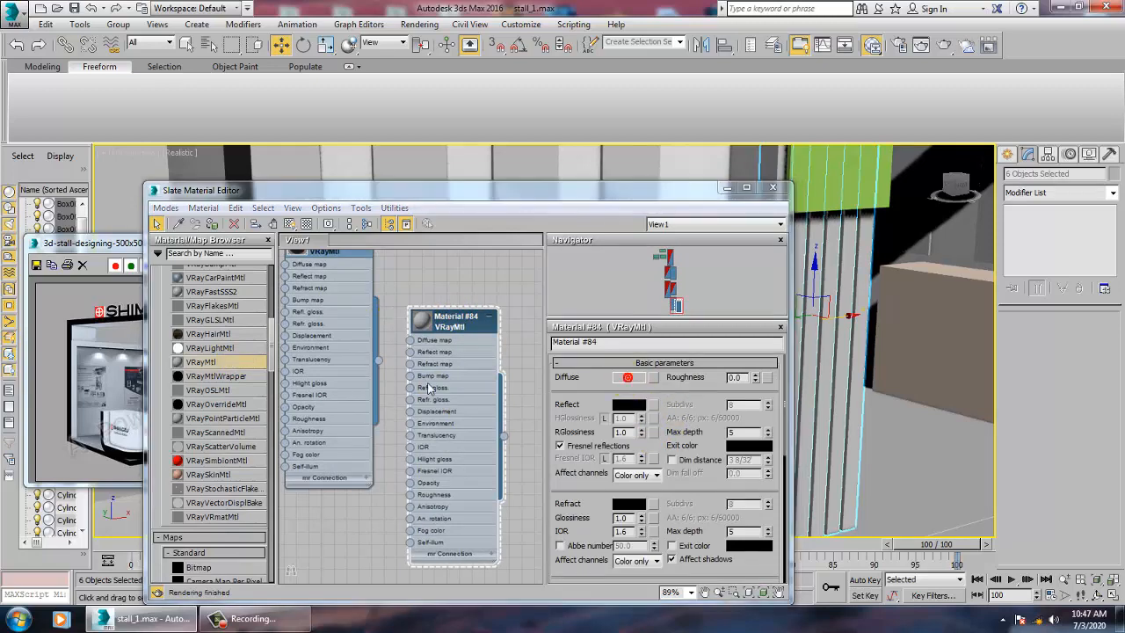
click(380, 143)
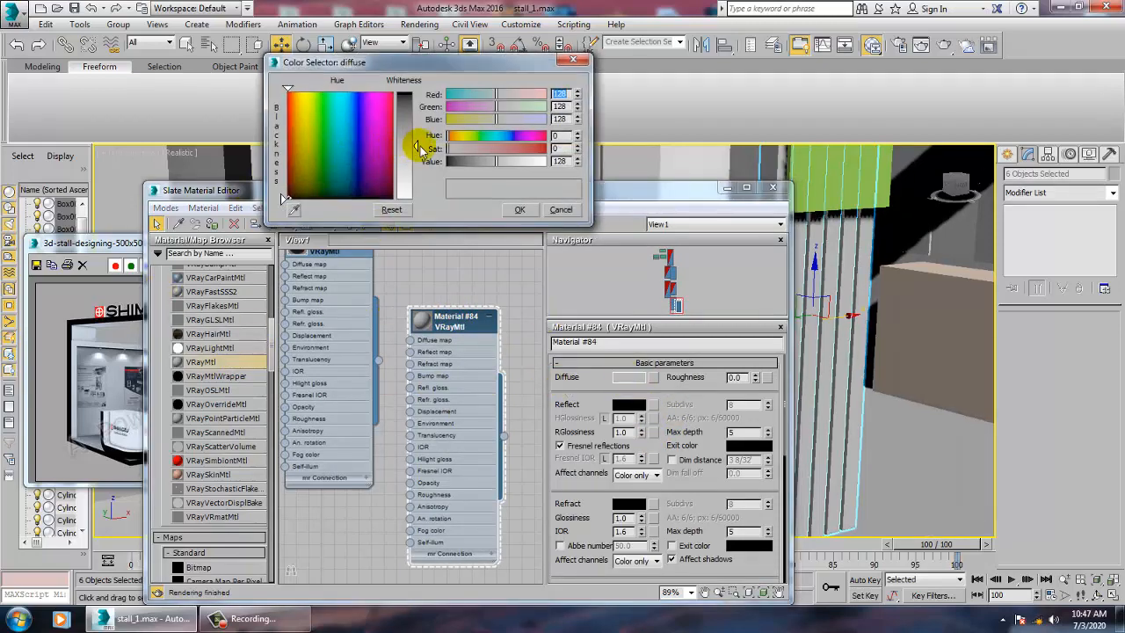
drag(419, 147, 417, 116)
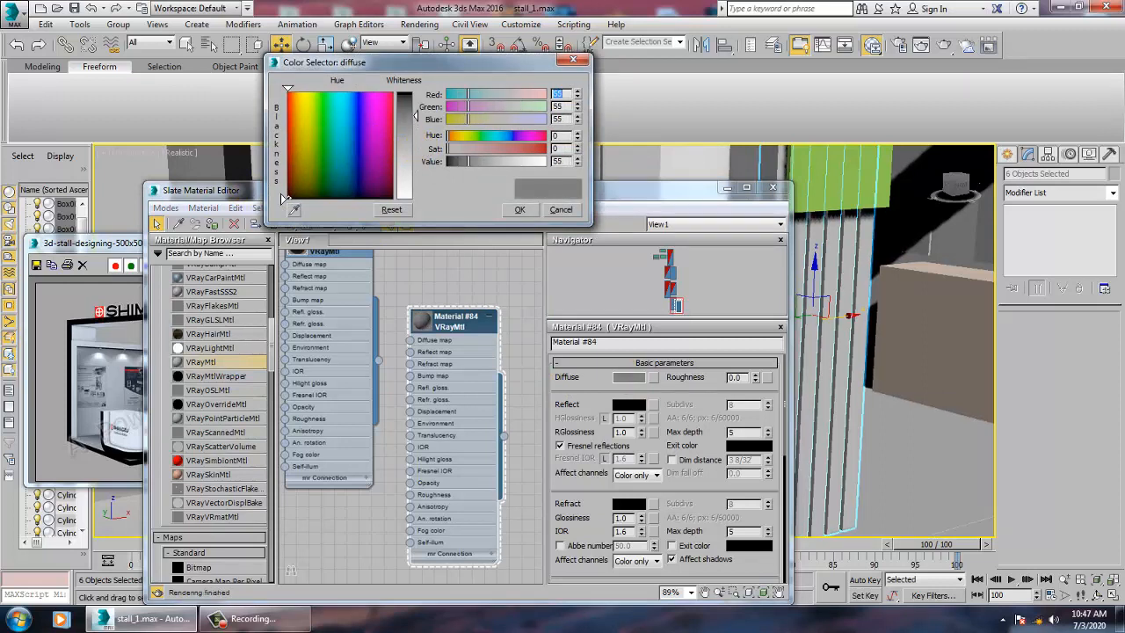
click(518, 211)
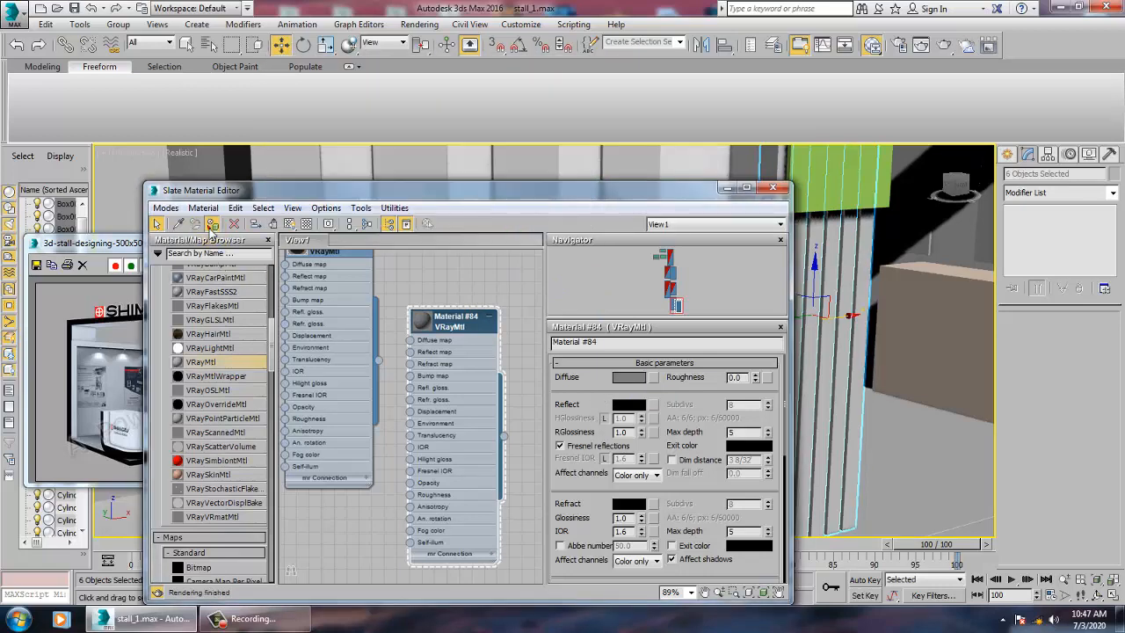
click(211, 225)
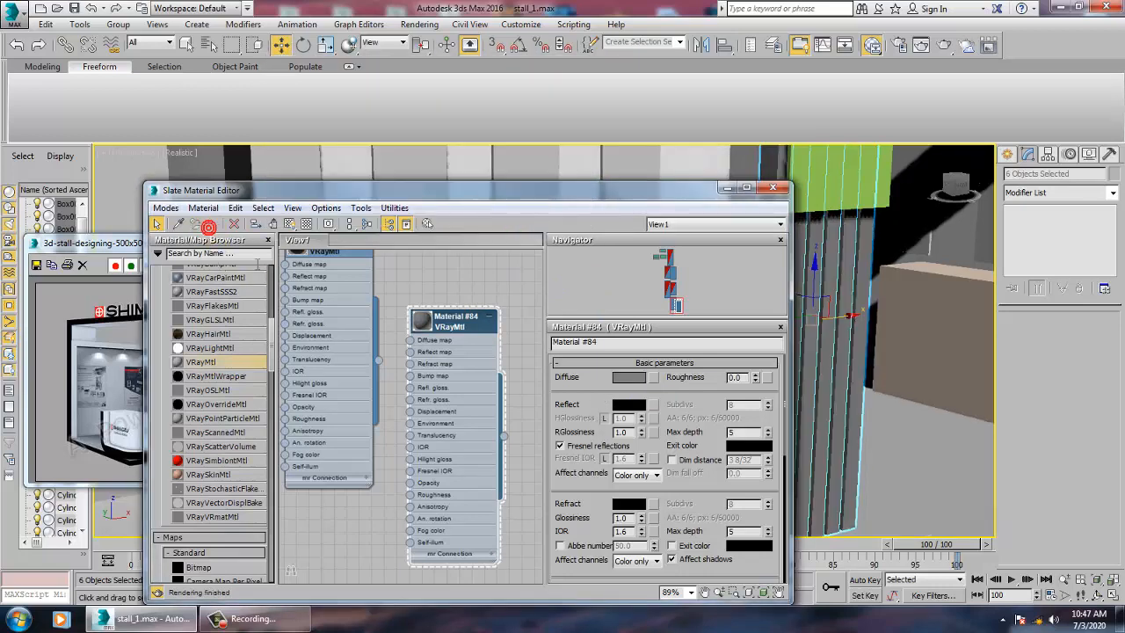
click(727, 191)
Select the rounded sign board carrying the Kayo Tutorials text together with the blank board beside it
scroll(848, 295, down, 6)
alt+middle_drag(848, 294, 641, 264)
scroll(776, 412, up, 5)
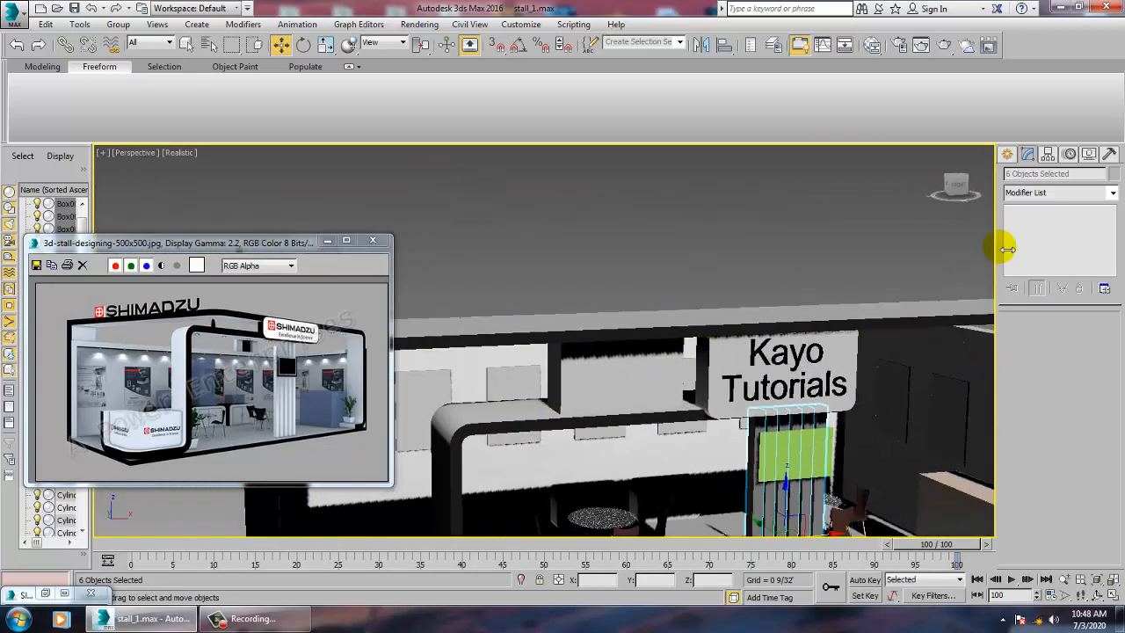
click(795, 369)
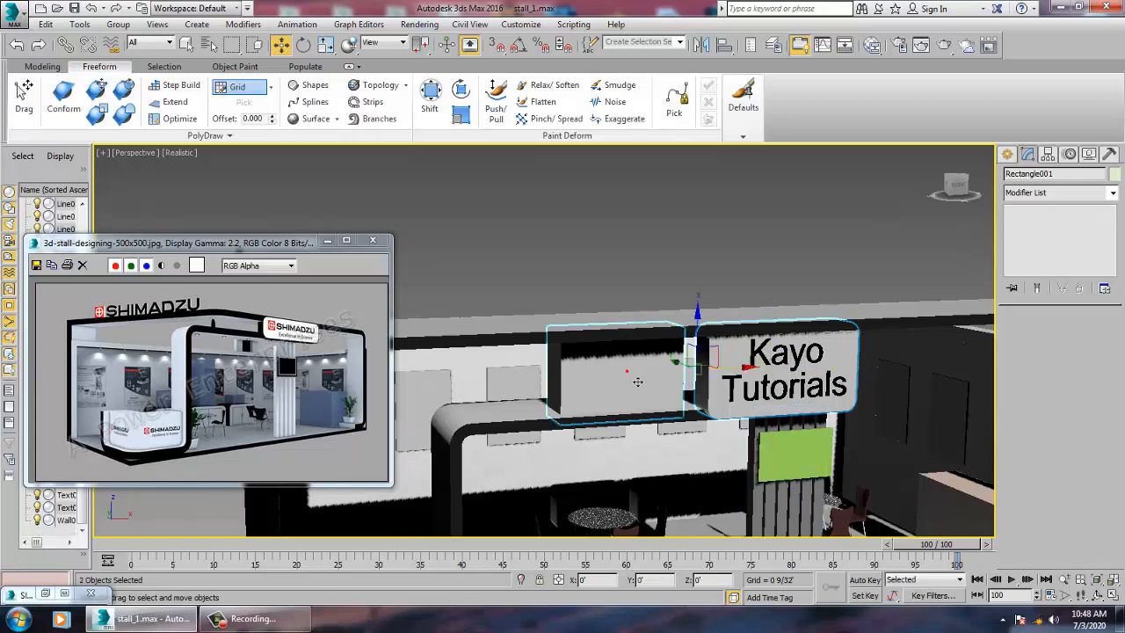
Assign the existing white Material #0 to the two sign boards, minimise the material editor and deselect the boards
key(m)
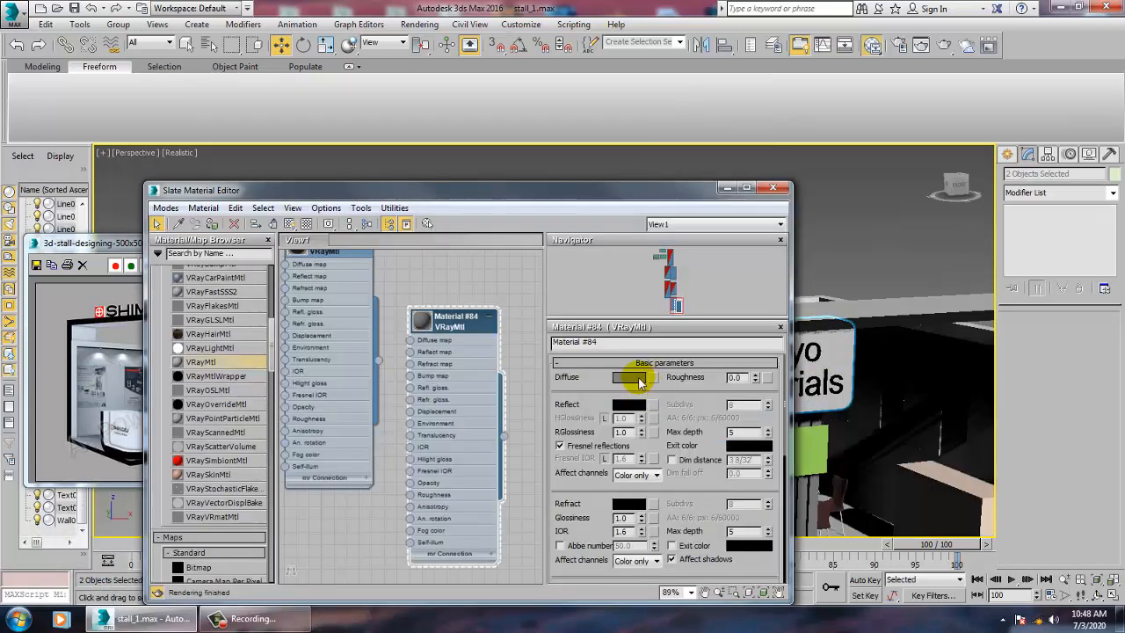
middle_drag(411, 318, 472, 522)
middle_drag(466, 341, 459, 554)
middle_drag(364, 299, 434, 443)
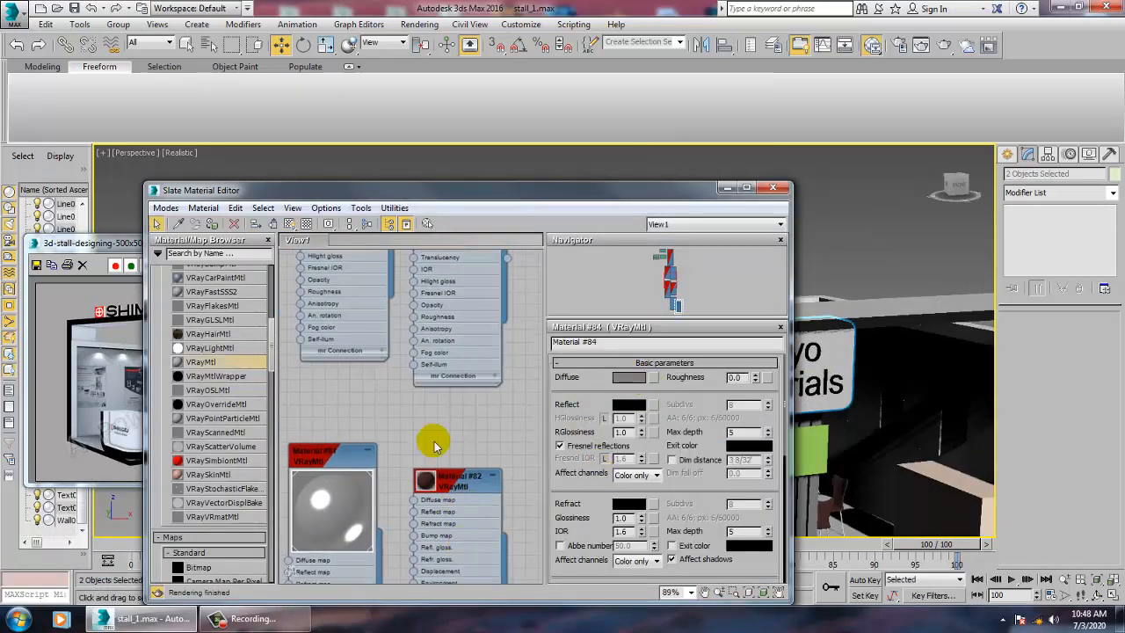
mouse_move(452, 301)
middle_down()
mouse_move(452, 587)
mouse_move(483, 522)
middle_up()
middle_drag(456, 277, 465, 371)
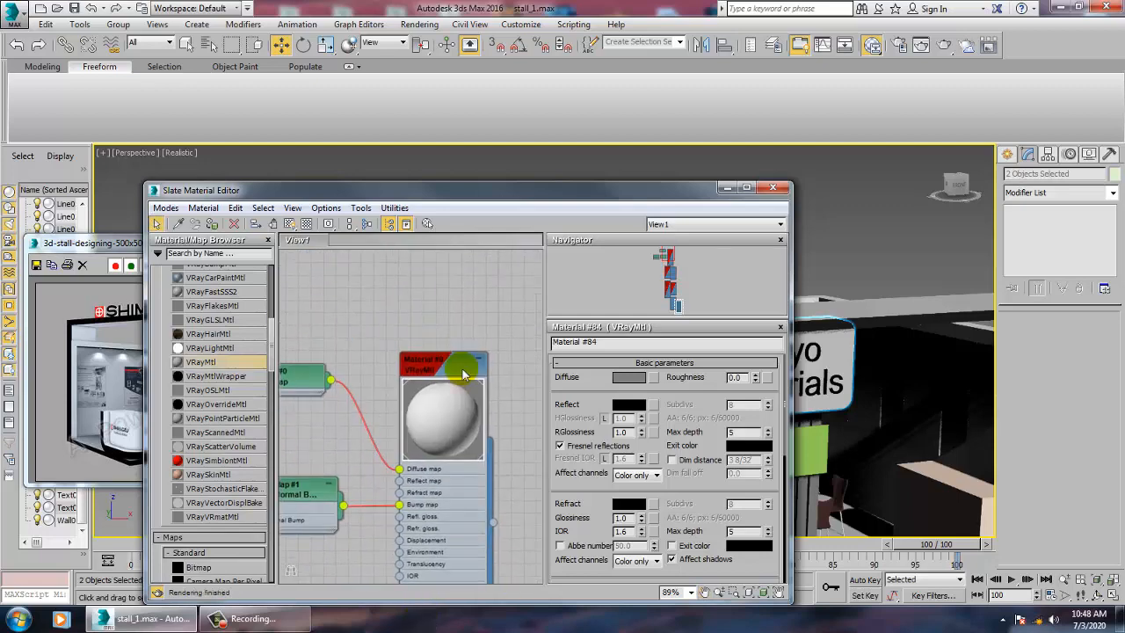
click(454, 377)
double_click(455, 377)
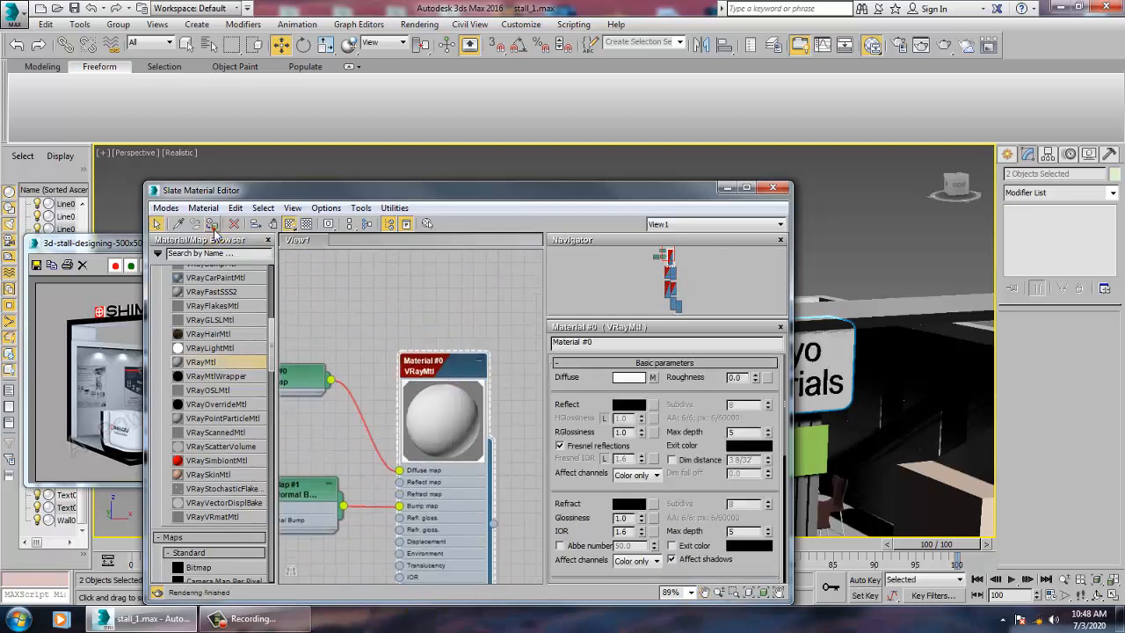
click(727, 188)
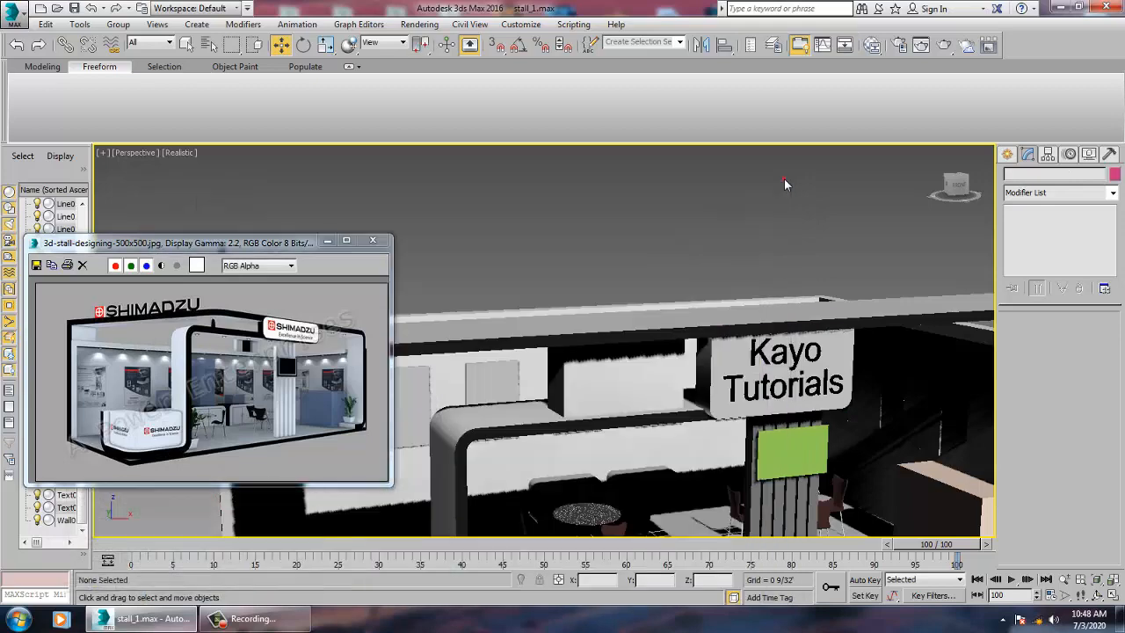
click(729, 352)
Select the nearer low rounded cabinet against the back wall inside the stall
scroll(703, 384, up, 2)
scroll(709, 390, down, 5)
alt+middle_drag(708, 390, 745, 381)
middle_drag(654, 428, 694, 378)
scroll(717, 420, up, 3)
middle_drag(673, 464, 726, 480)
scroll(726, 479, up, 2)
scroll(726, 480, up, 4)
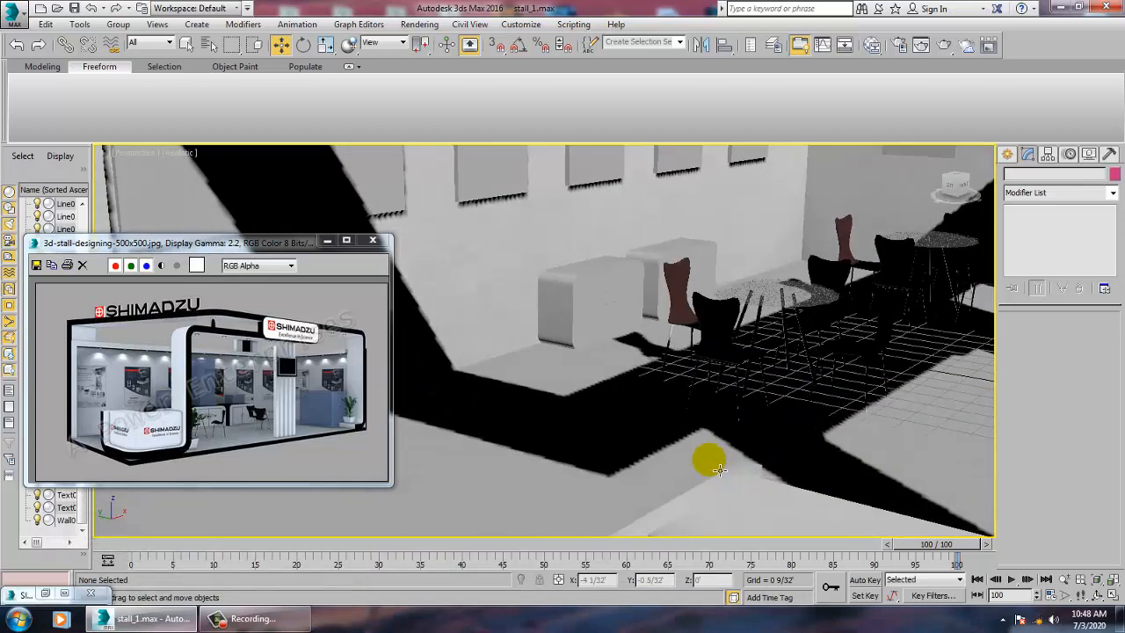
click(607, 304)
scroll(607, 304, up, 4)
middle_drag(657, 331, 678, 339)
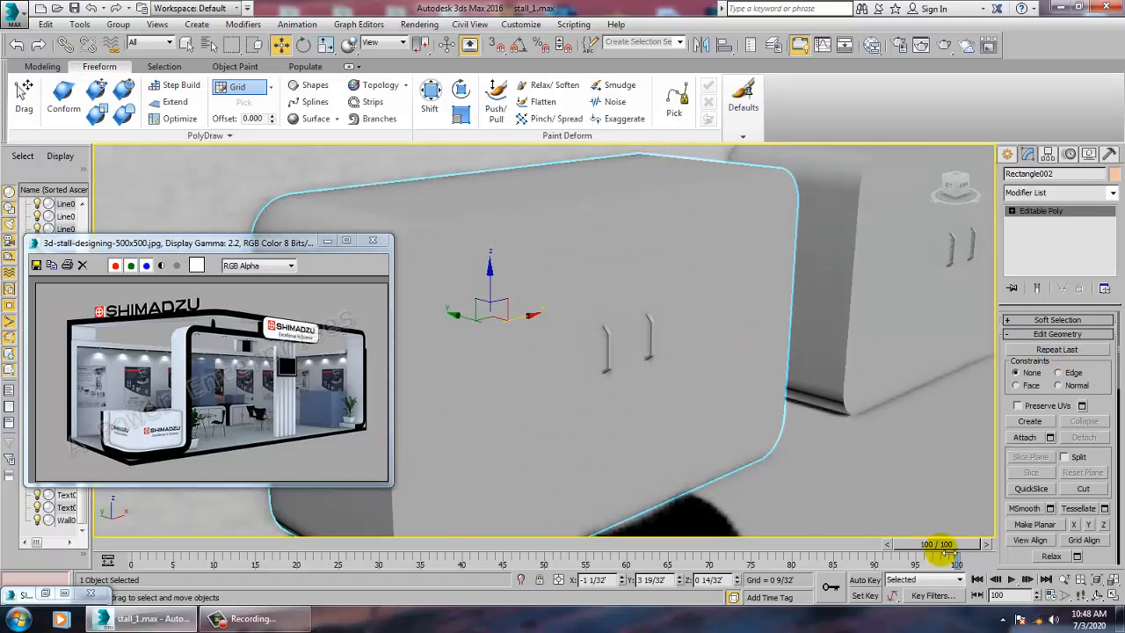
Switch the cabinet to polygon editing and select the polygons of its rounded outer shell, leaving the front face out
key(1)
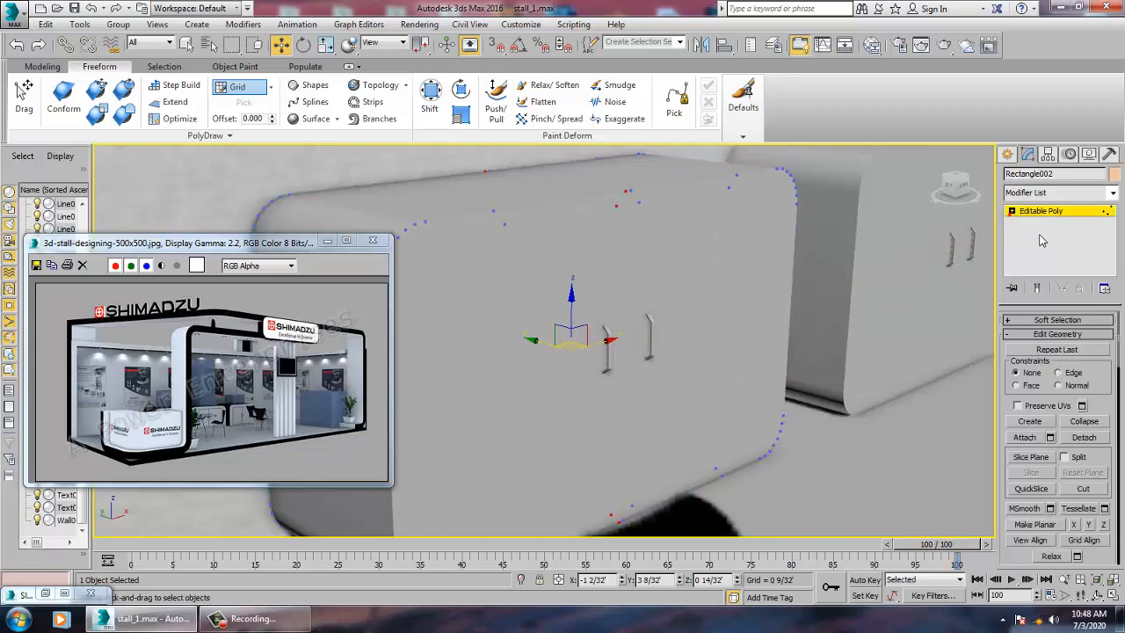
click(1019, 213)
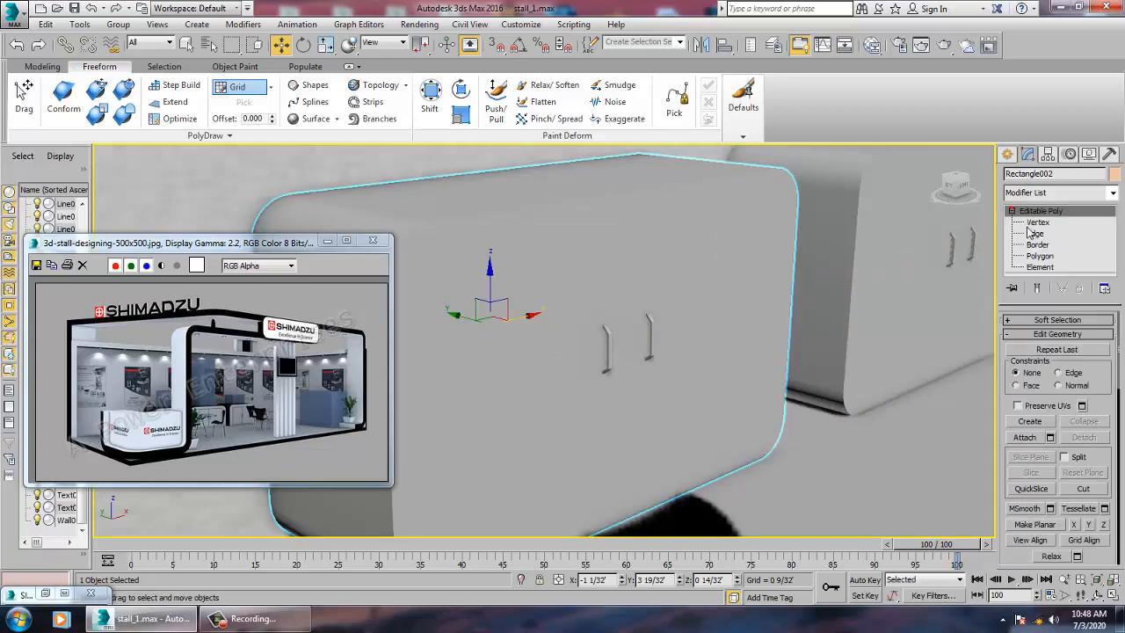
click(1041, 257)
alt+middle_drag(630, 392, 559, 318)
scroll(635, 370, down, 3)
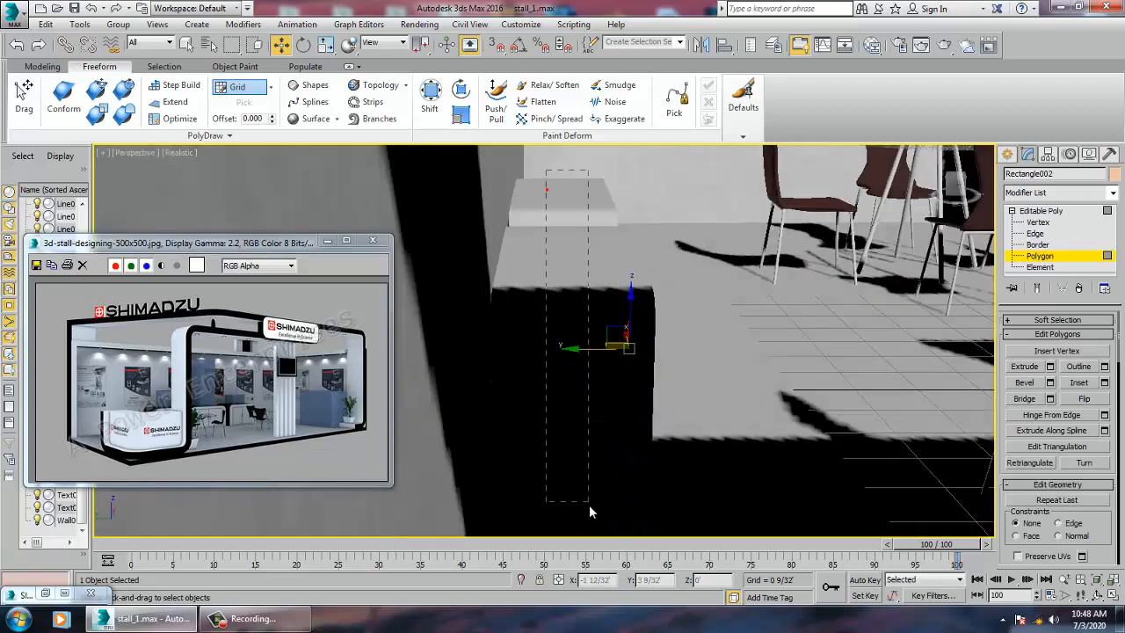
alt+middle_drag(781, 290, 723, 304)
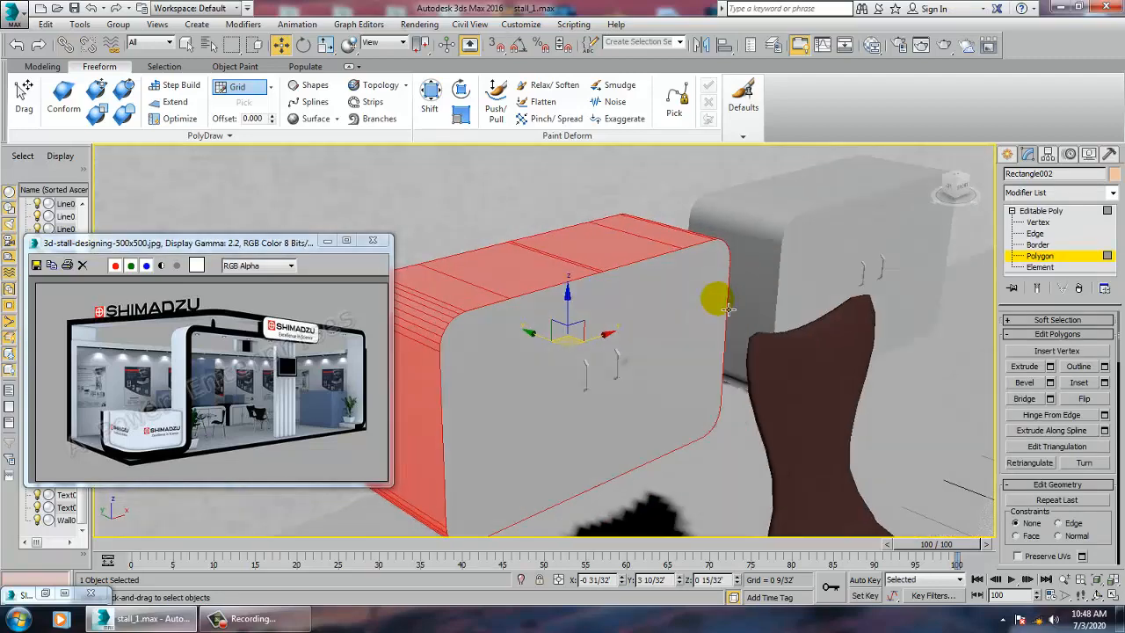
Assign the existing black Material #12 to the cabinet's selected shell polygons and minimise the material editor
key(m)
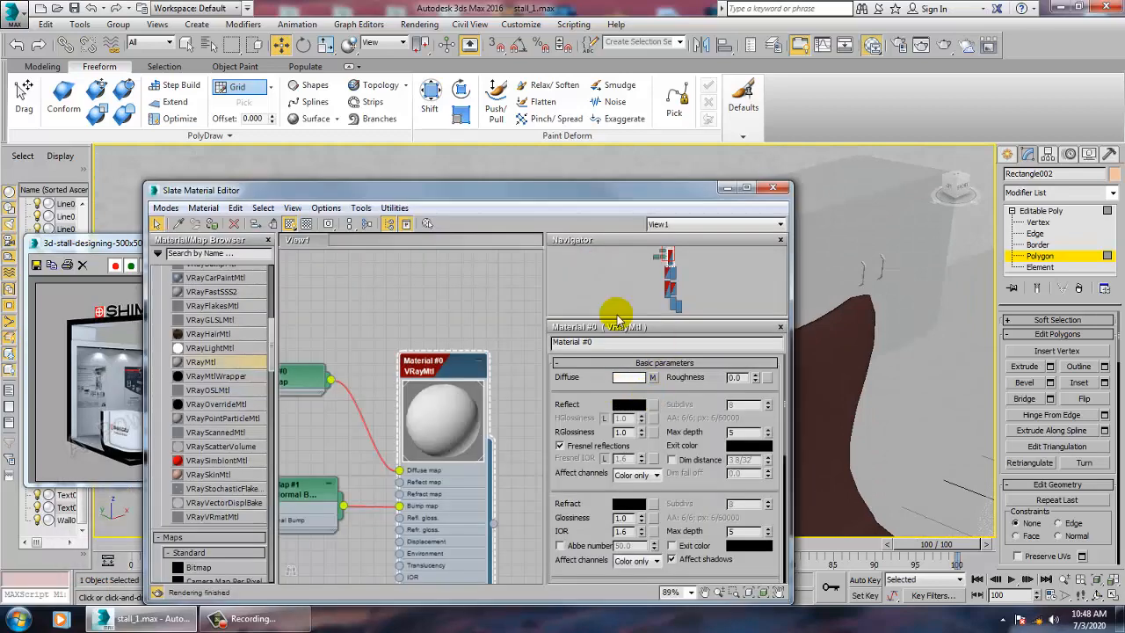
middle_drag(434, 415, 455, 398)
scroll(466, 485, down, 4)
middle_drag(432, 512, 414, 400)
double_click(419, 458)
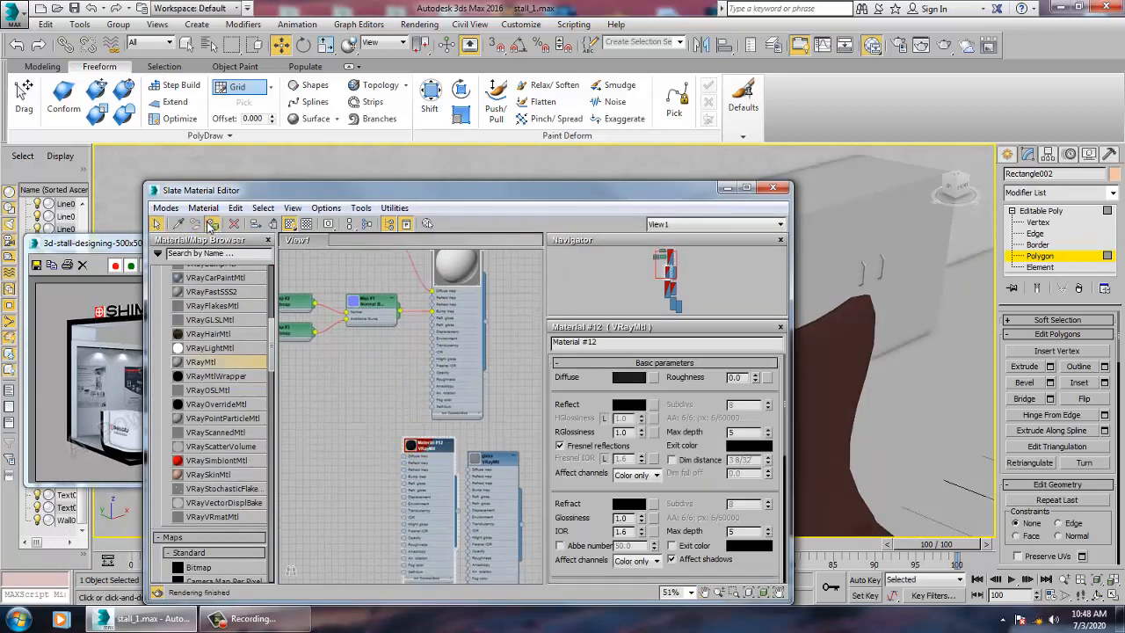
click(725, 188)
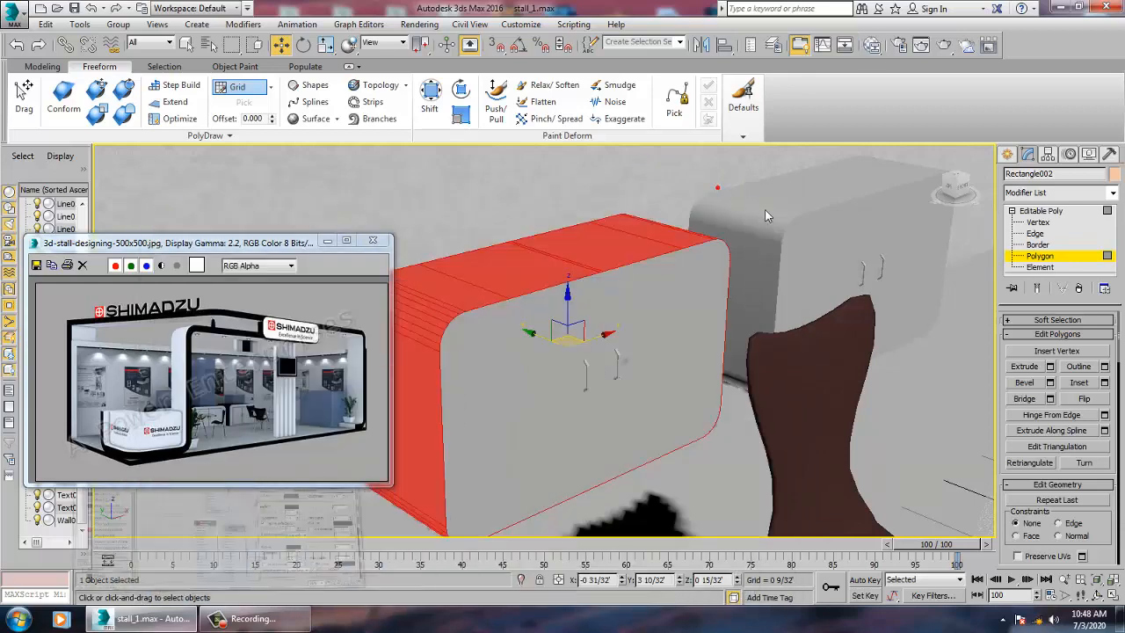
Select all polygons of the cabinet's front face, including its door panels
alt+middle_drag(781, 325, 747, 322)
scroll(745, 322, up, 4)
scroll(650, 316, down, 5)
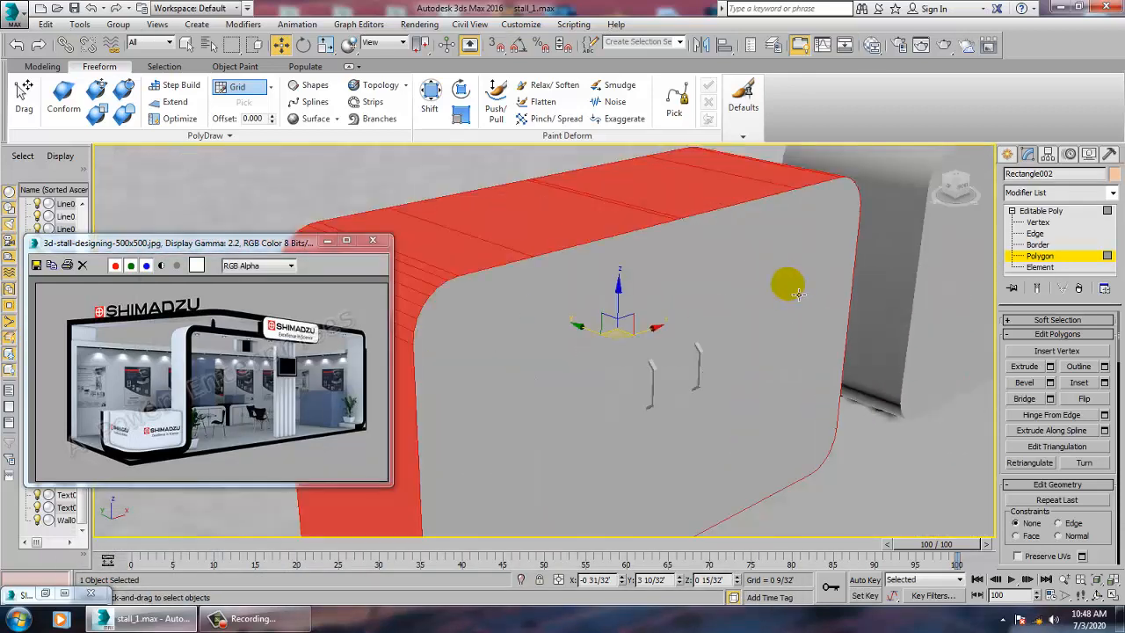
click(802, 289)
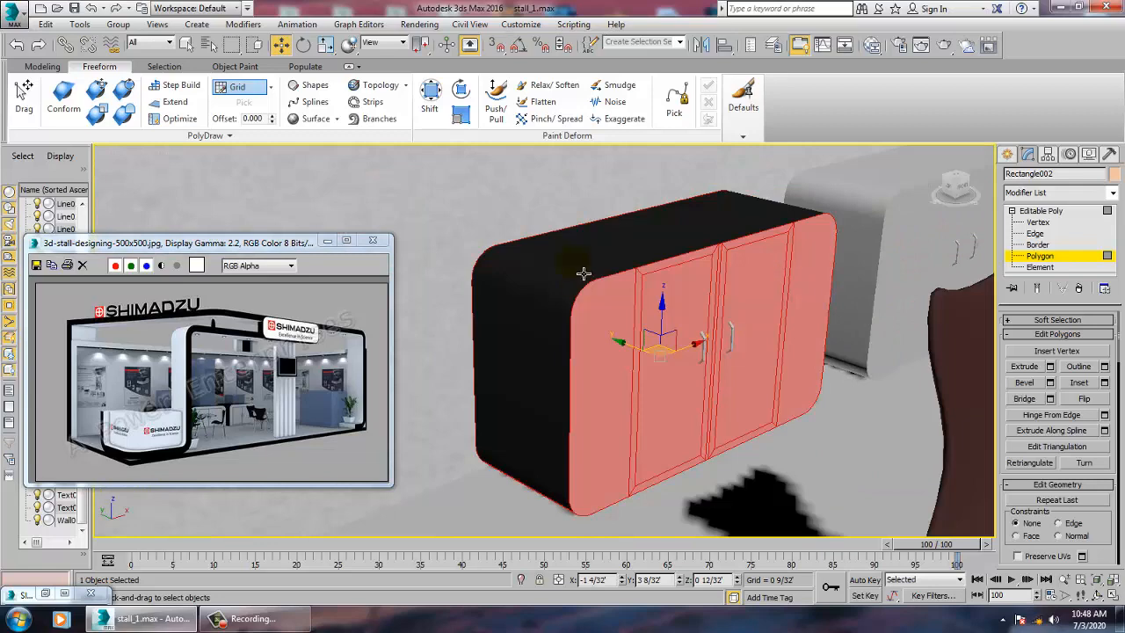
Add a new VRayMtl to the material graph for the cabinet's front
key(m)
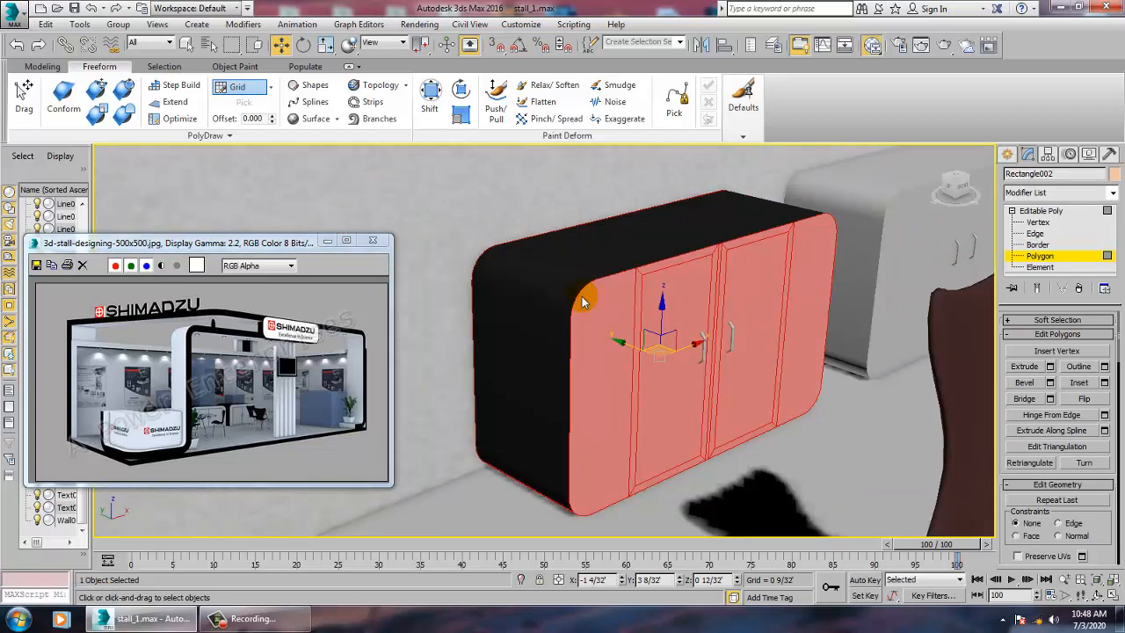
middle_drag(489, 415, 435, 288)
middle_drag(515, 517, 470, 385)
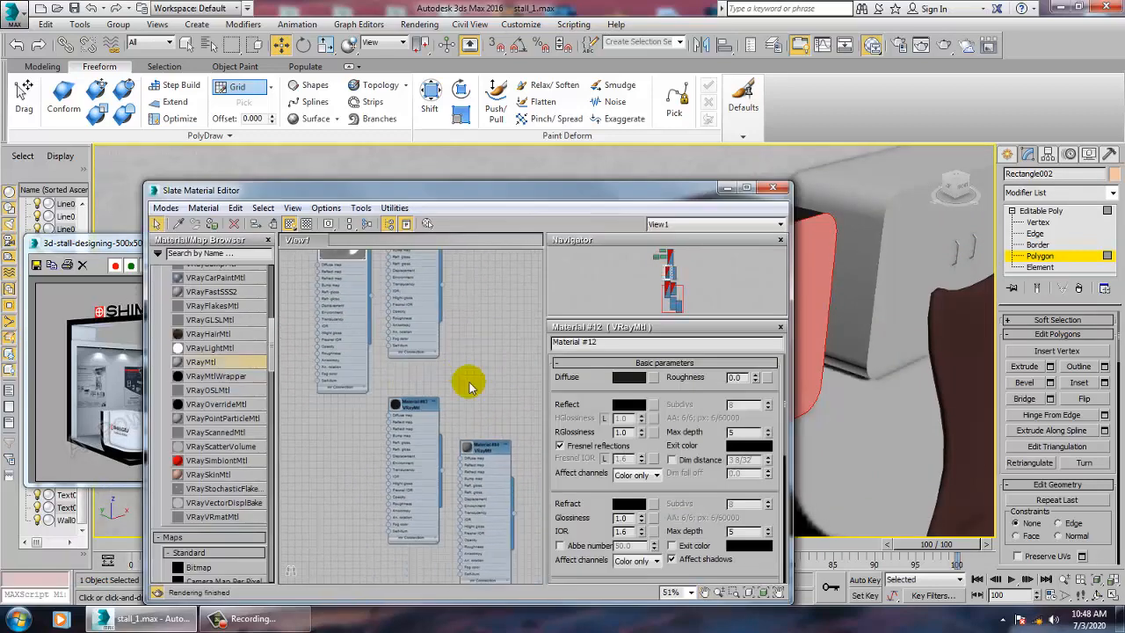
mouse_move(447, 562)
middle_down()
mouse_move(442, 368)
mouse_move(444, 382)
middle_up()
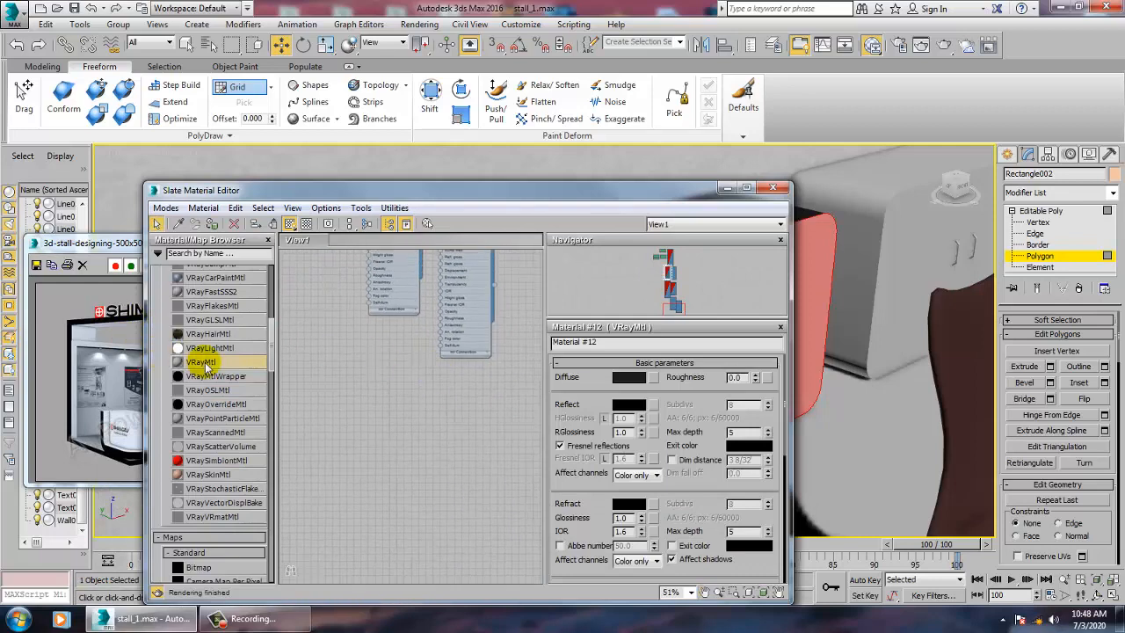
drag(204, 363, 502, 431)
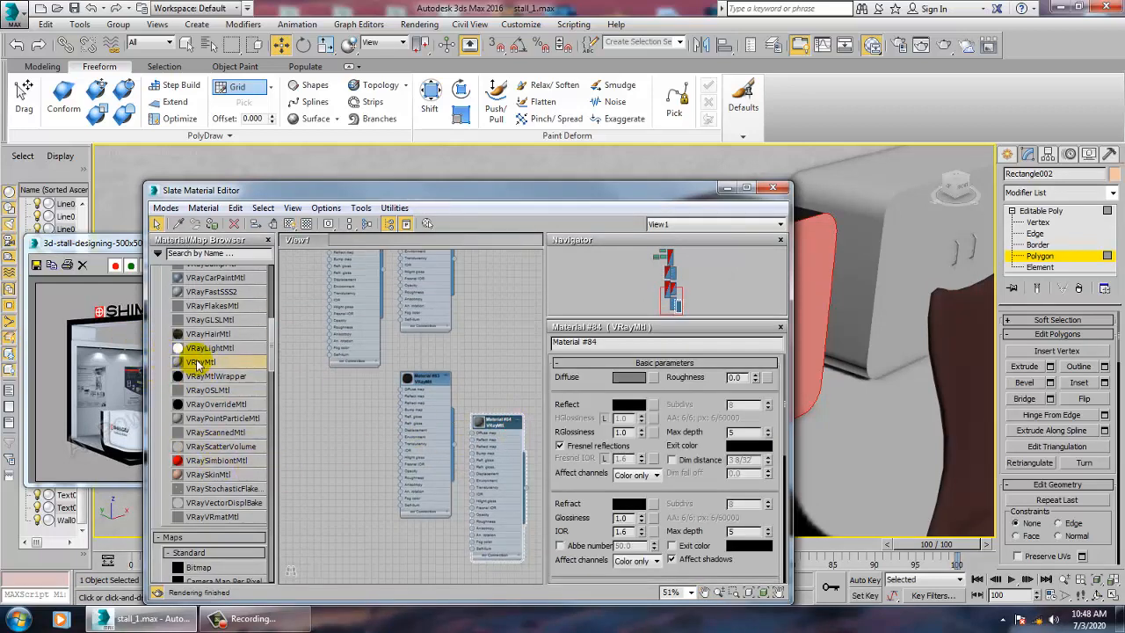
drag(337, 455, 340, 449)
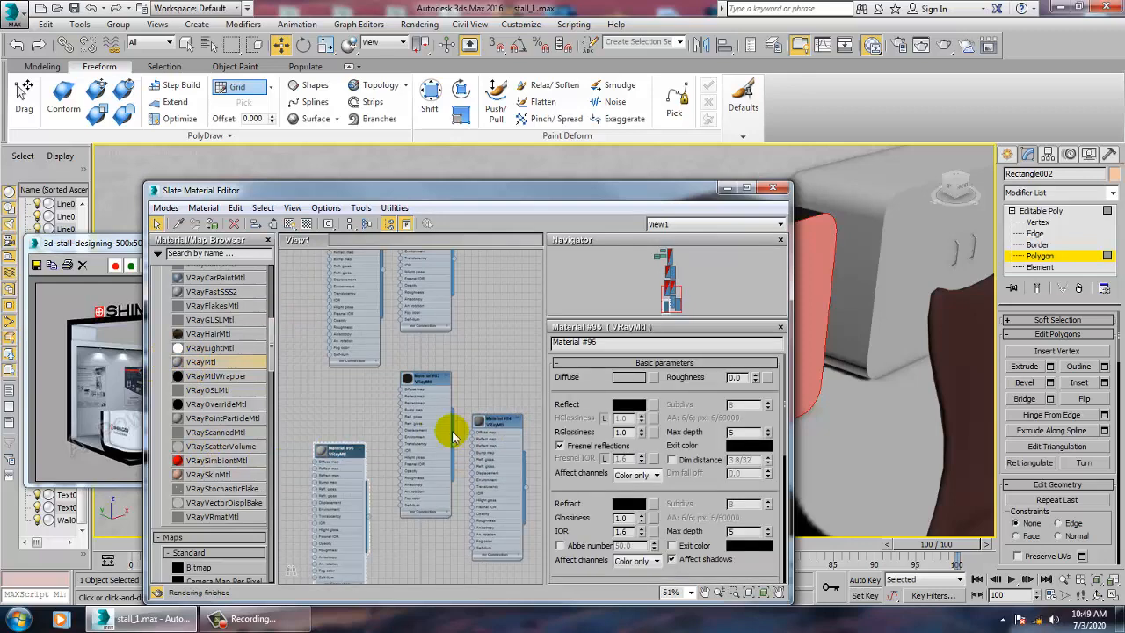
Set the new material's diffuse to a light grey, assign it to the cabinet's front polygons, and leave polygon editing
click(625, 377)
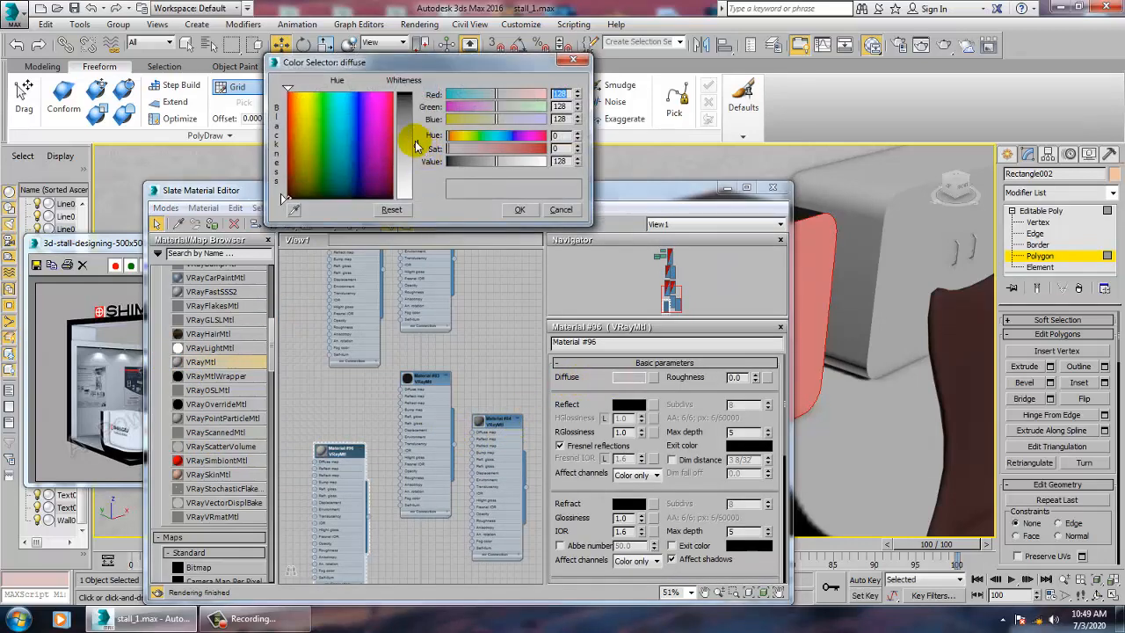
drag(417, 145, 416, 174)
click(518, 211)
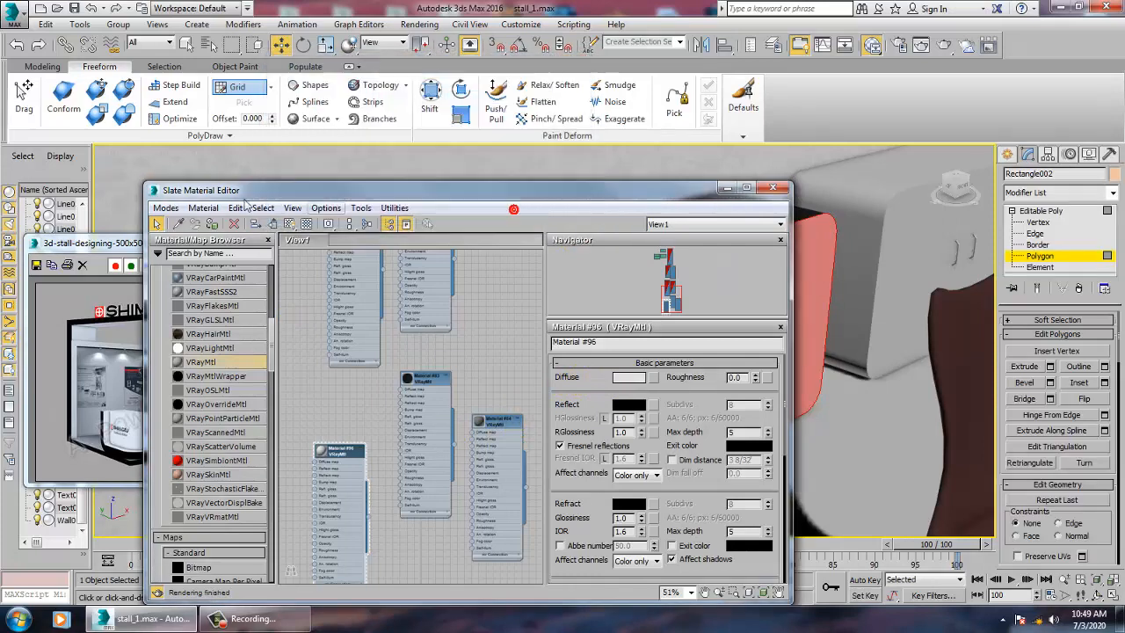
click(214, 223)
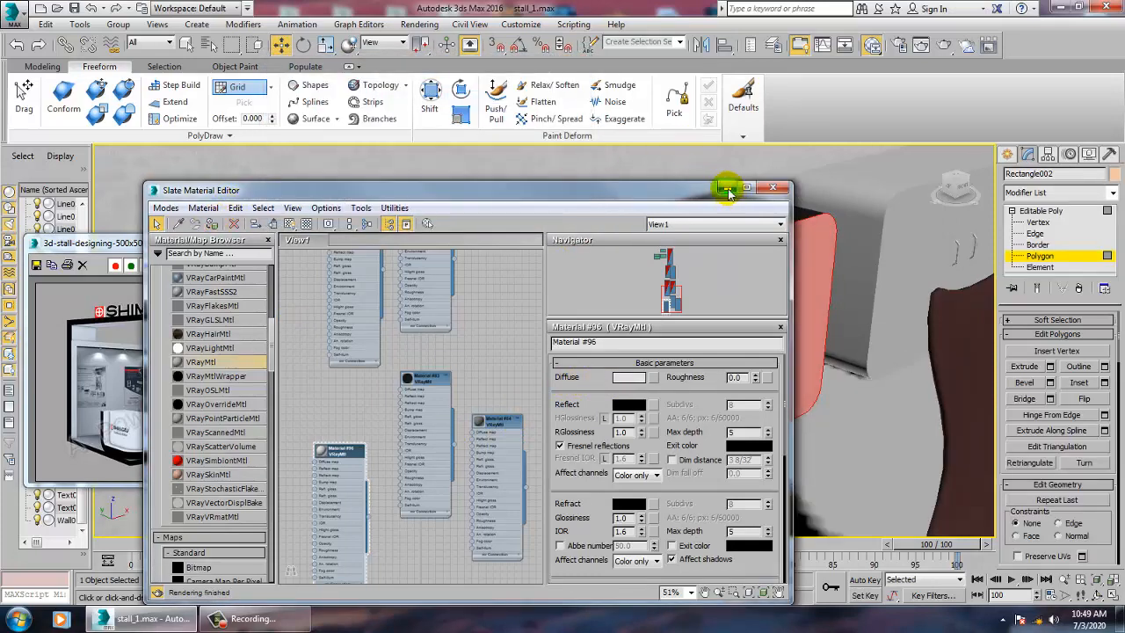
drag(623, 192, 259, 187)
click(1038, 211)
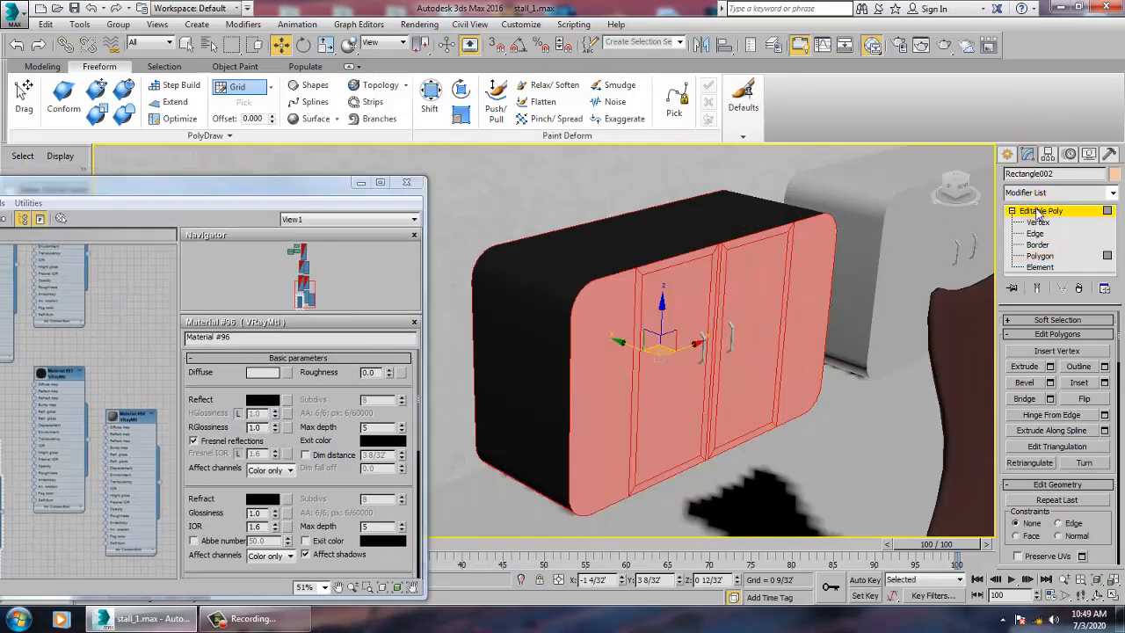
click(1038, 210)
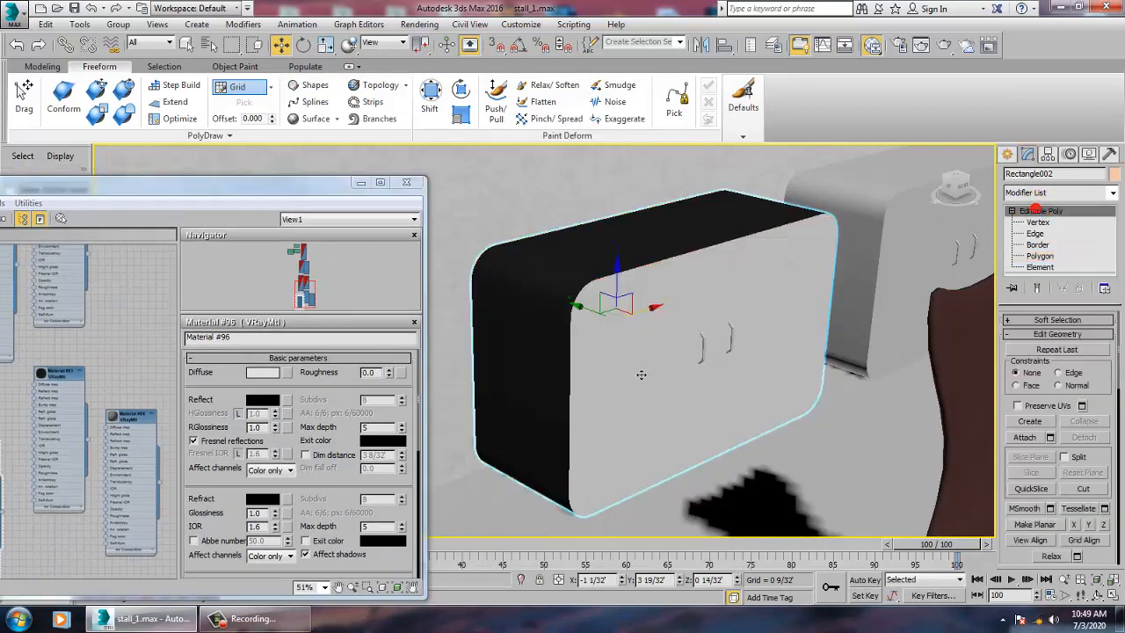
Assign the existing glossy grey Material #81 to the cabinet's two door handles and minimise the material editor
click(734, 356)
ctrl+click(729, 352)
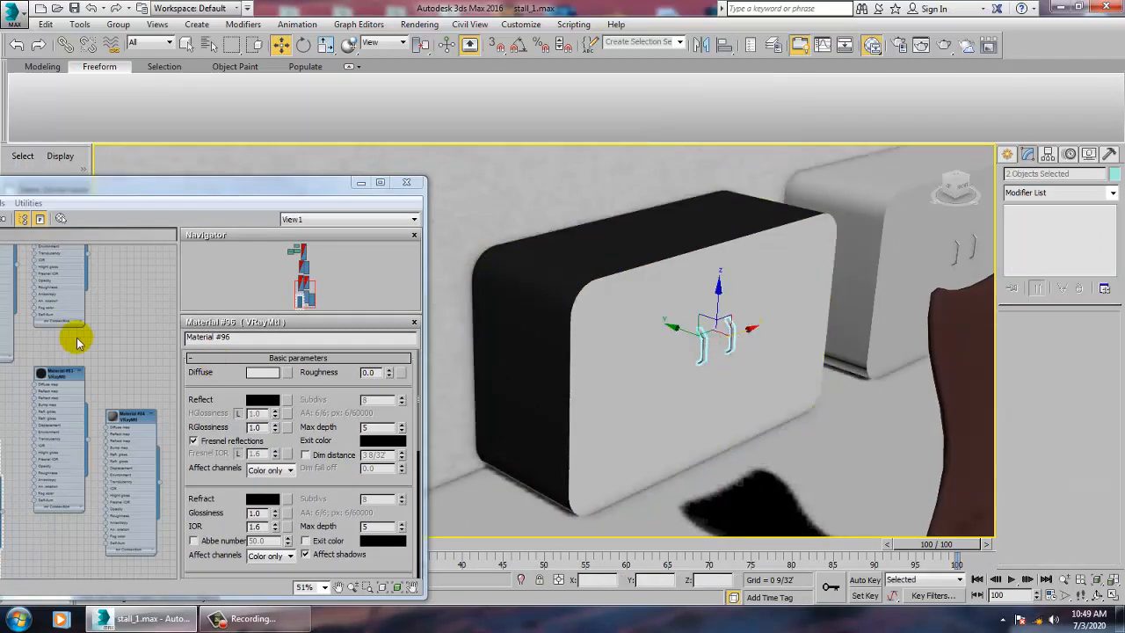
middle_drag(59, 297, 141, 469)
click(67, 376)
drag(61, 192, 270, 202)
click(55, 230)
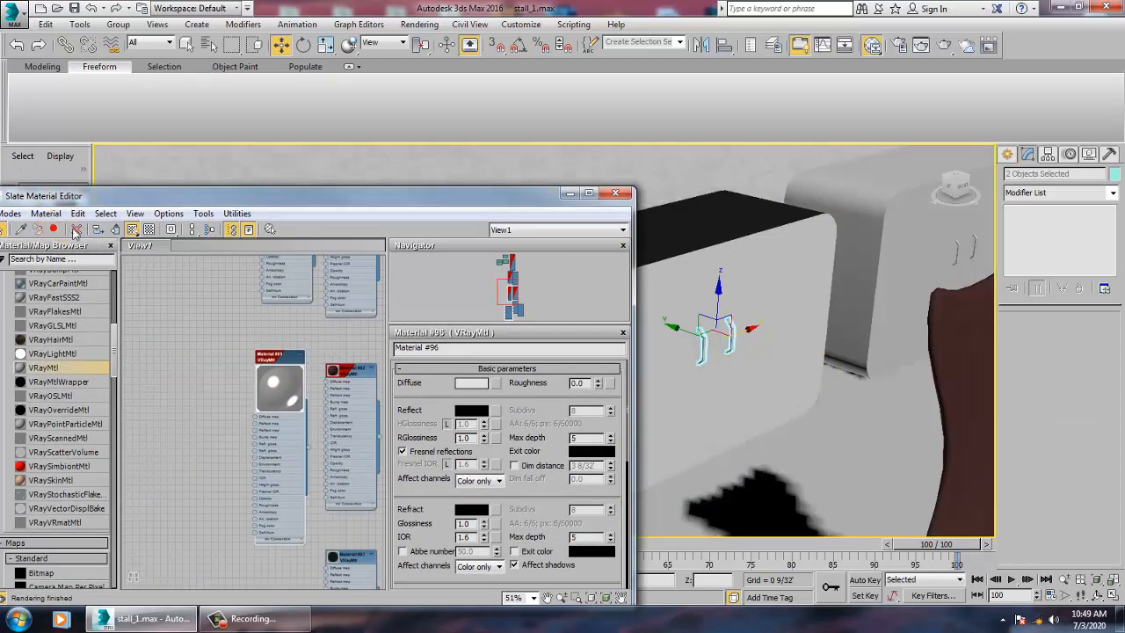
click(571, 193)
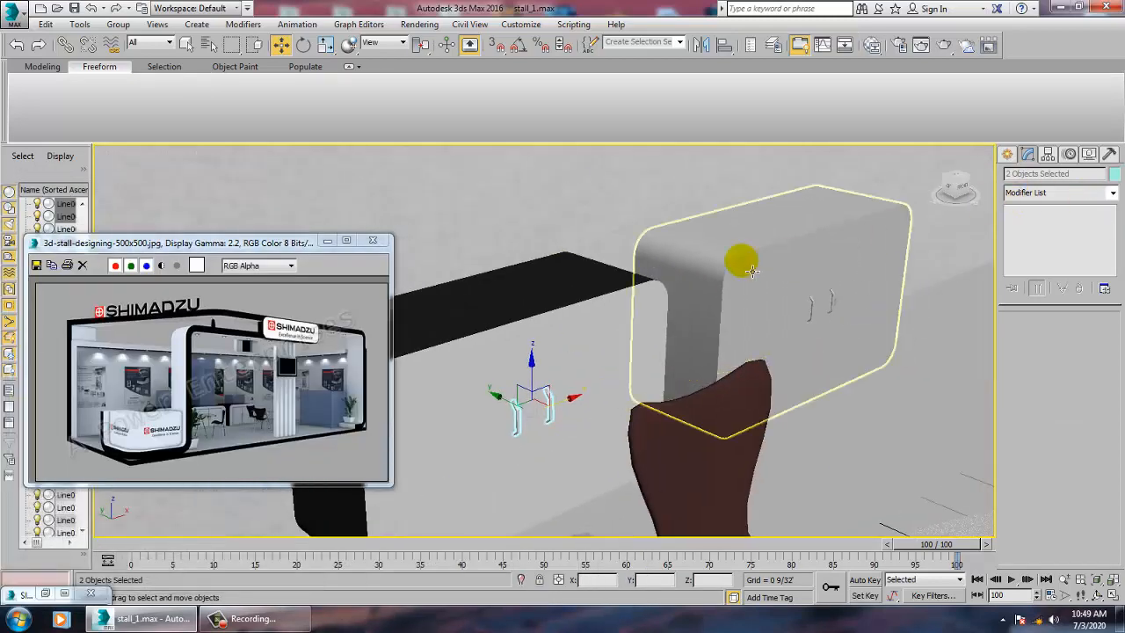
Delete the second, untextured cabinet behind the chair along with its two handles
click(736, 270)
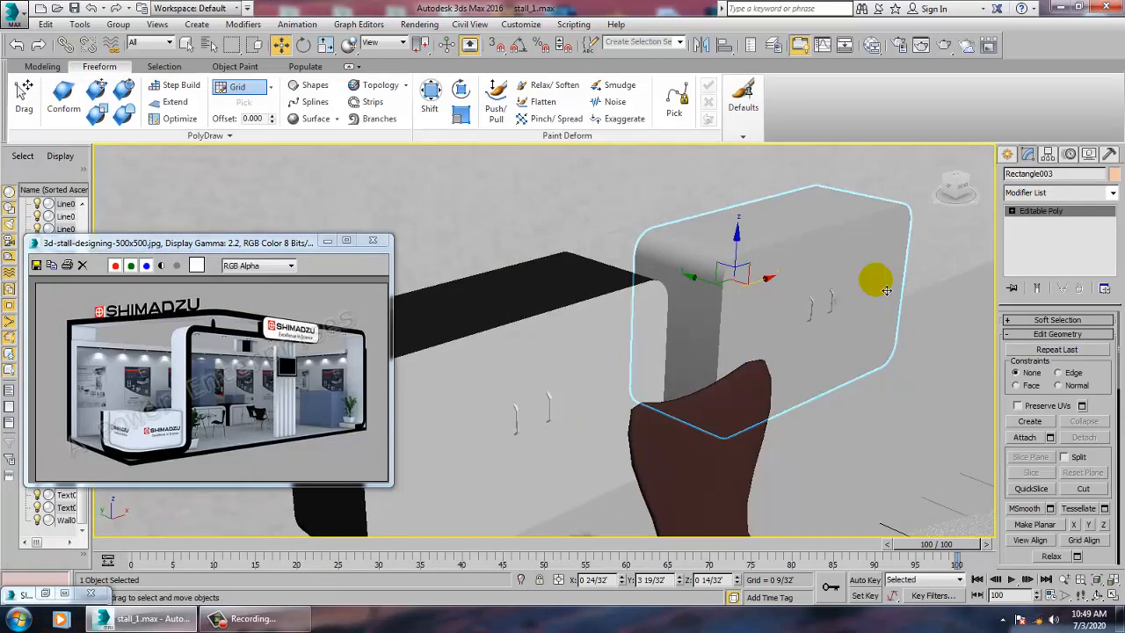
key(Delete)
click(827, 318)
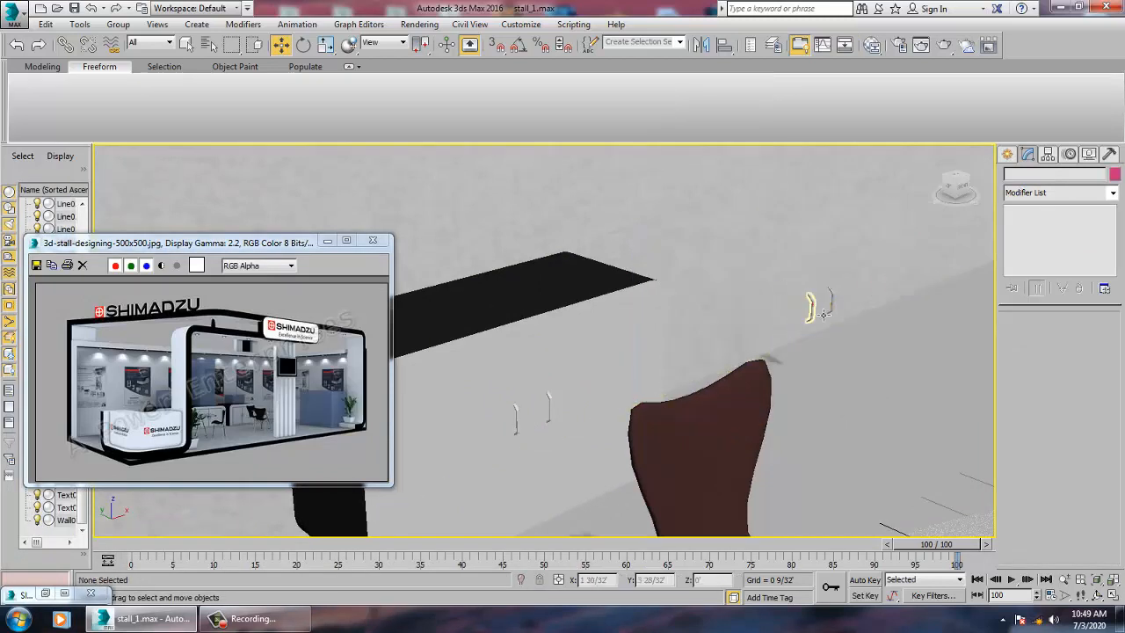
key(Delete)
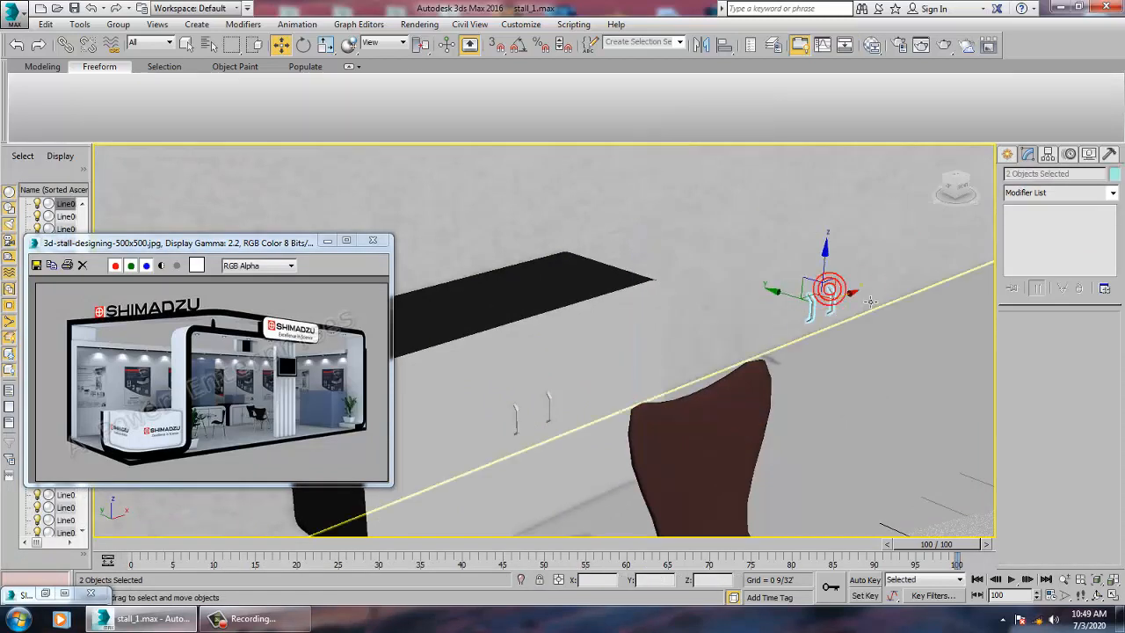
Clone the textured cabinet together with its two door handles as one copy, placed behind the brown chair
click(522, 422)
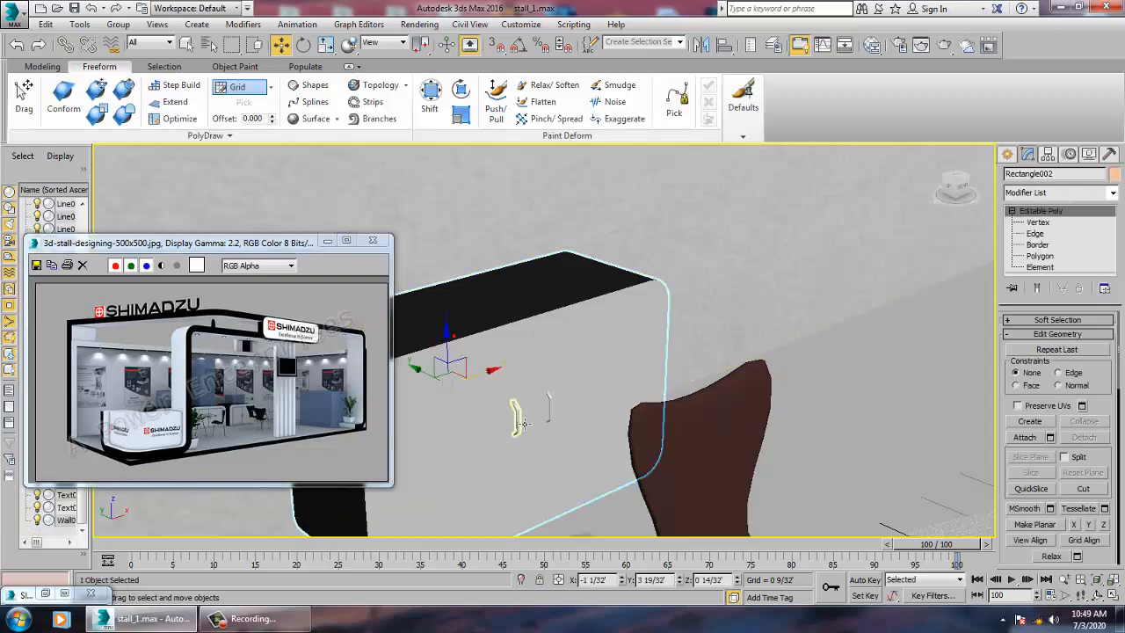
ctrl+click(530, 427)
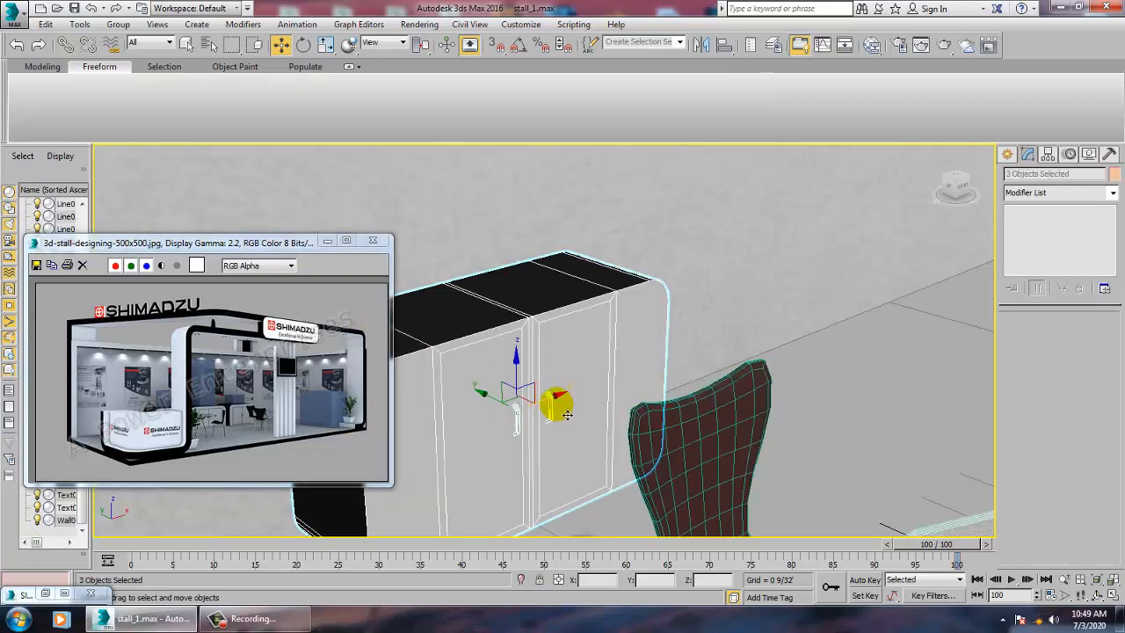
mouse_move(567, 414)
shift+mouse_down()
mouse_move(690, 290)
mouse_move(866, 335)
shift+mouse_up()
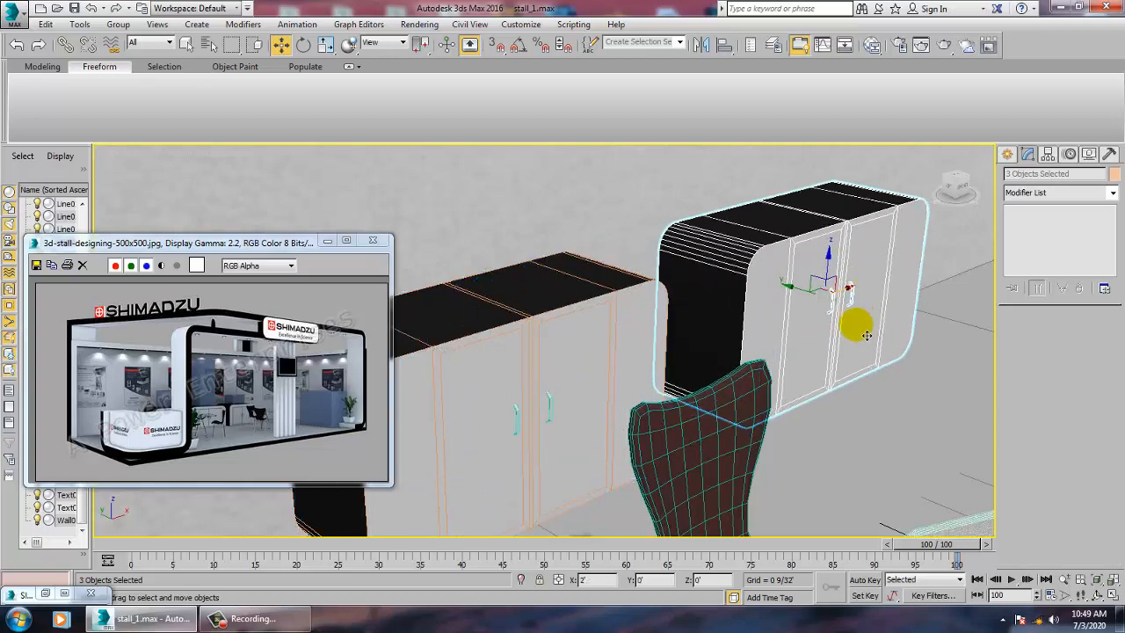
click(567, 375)
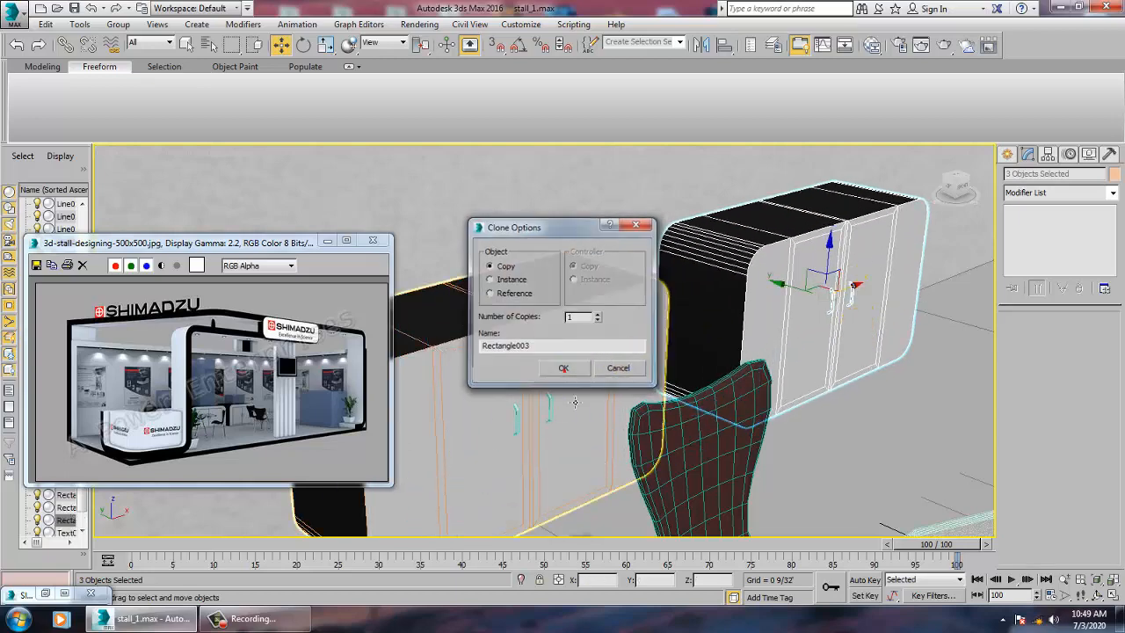
Select the large counter box by the wall behind the column and add a new VRayMtl to the material graph
scroll(647, 378, down, 10)
middle_drag(740, 450, 668, 437)
scroll(668, 438, down, 8)
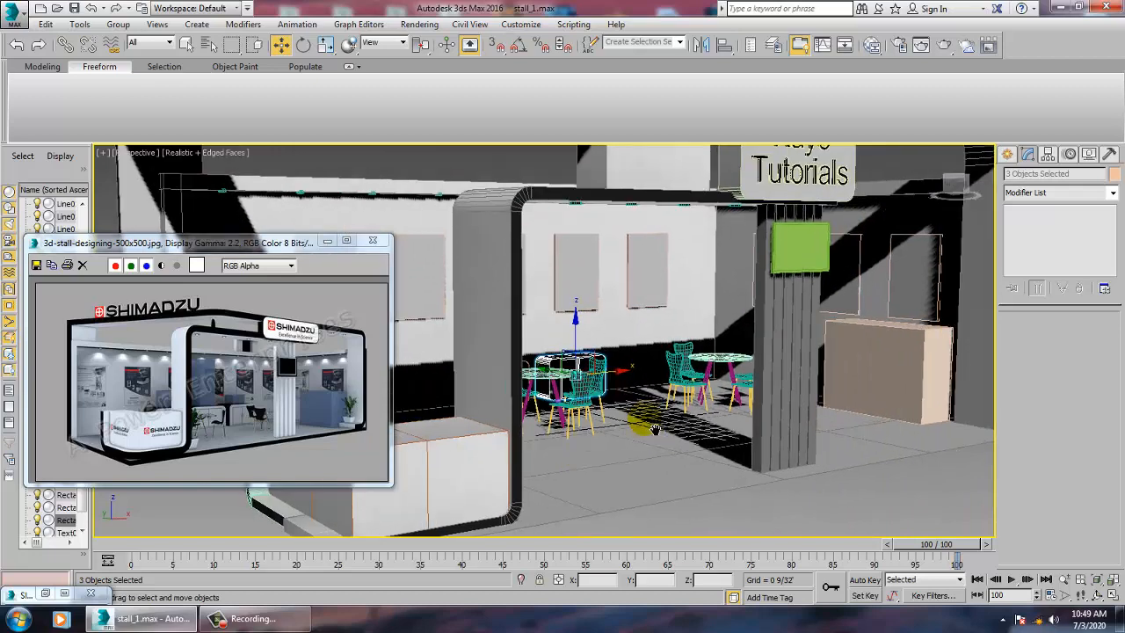
scroll(639, 446, up, 5)
scroll(639, 446, up, 4)
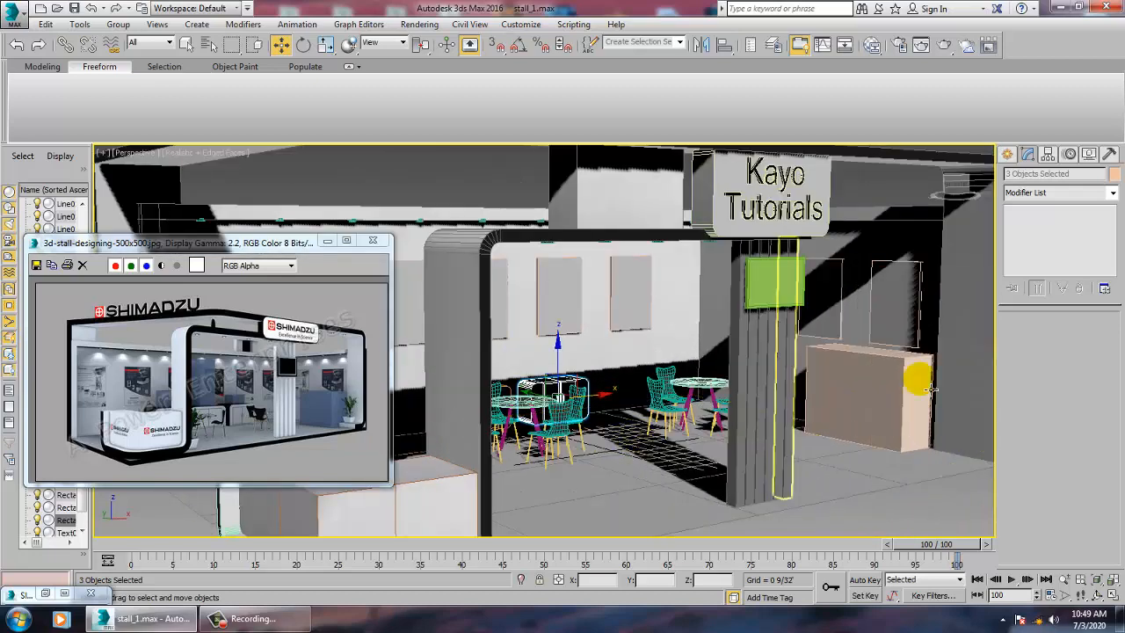
scroll(234, 402, up, 3)
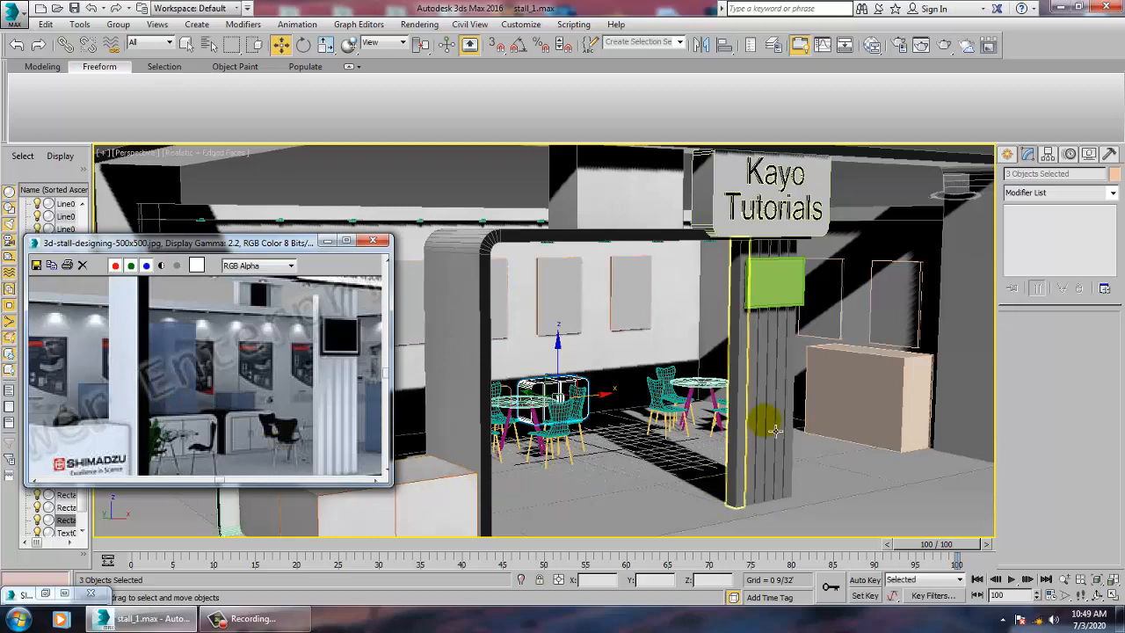
click(866, 395)
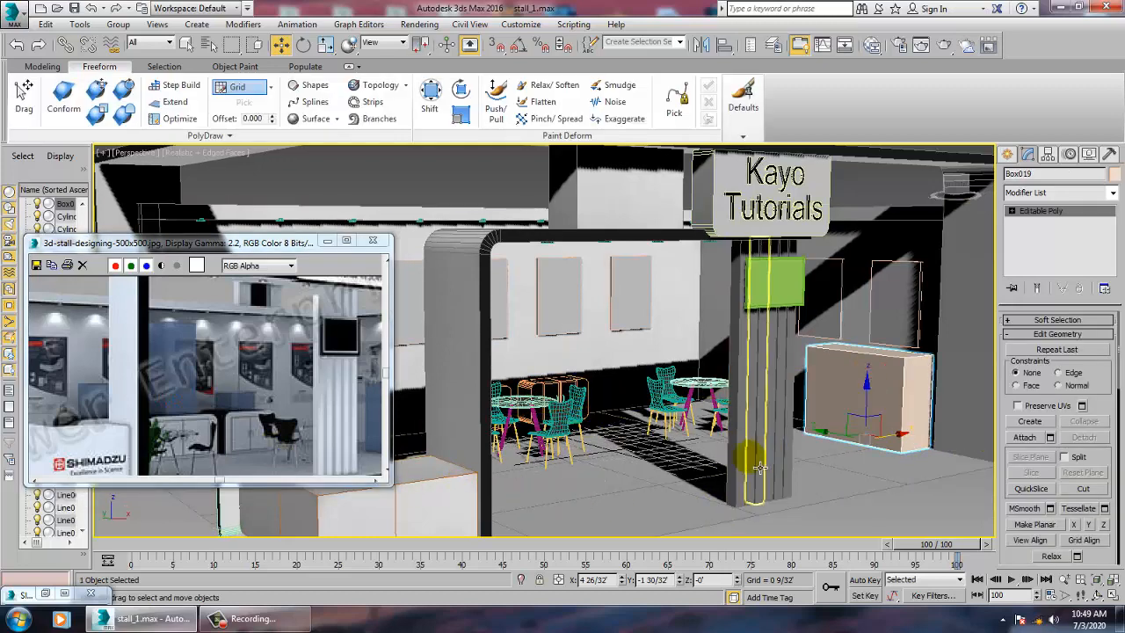
key(m)
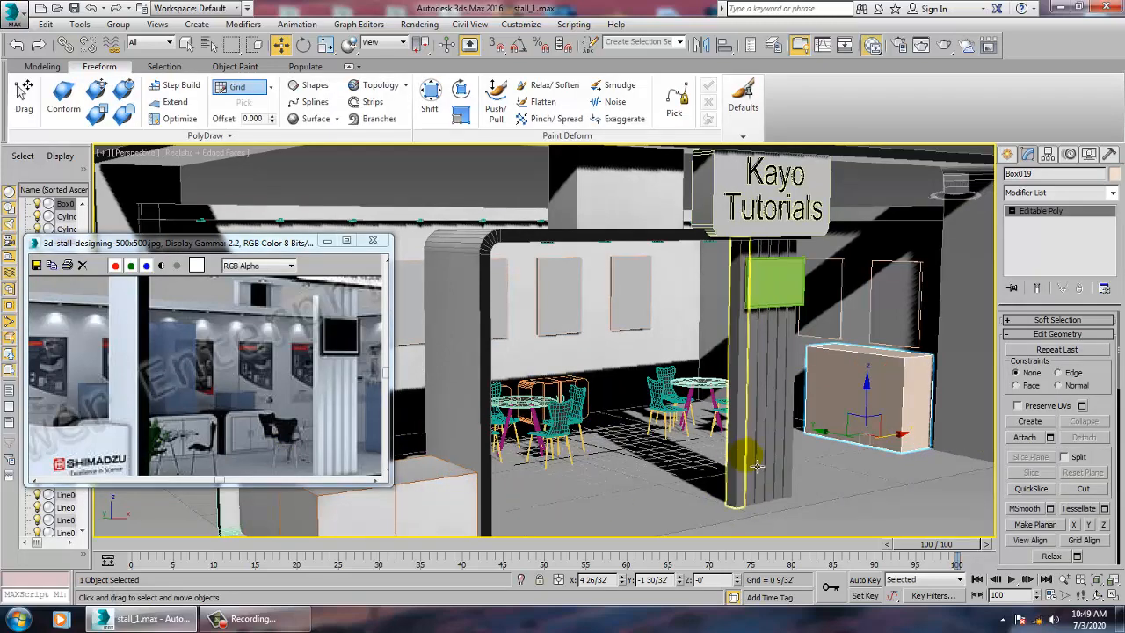
drag(246, 204, 772, 143)
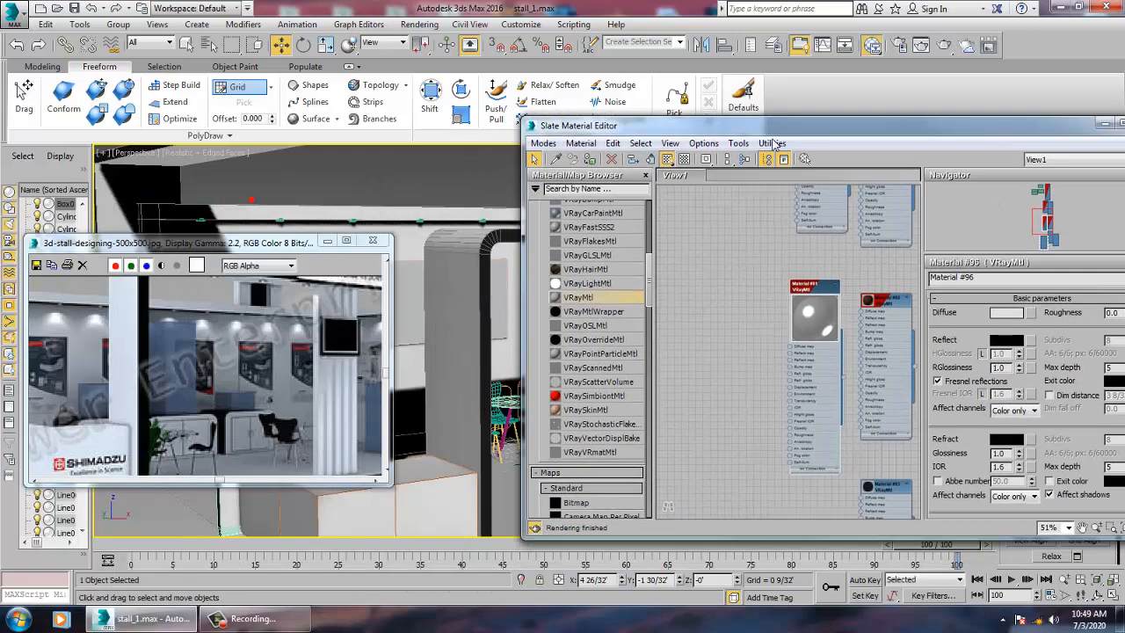
drag(686, 307, 705, 304)
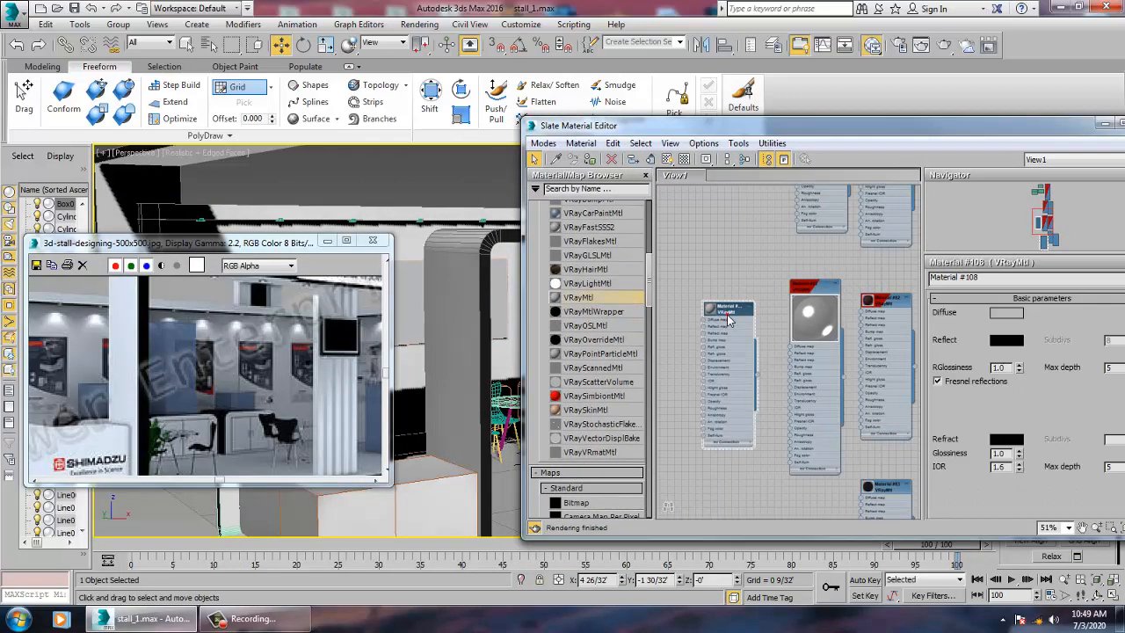
Set the new material's diffuse to the reference image's panel blue (RGB 26, 39, 70), assign it to the counter box, and minimise the material editor
click(1006, 313)
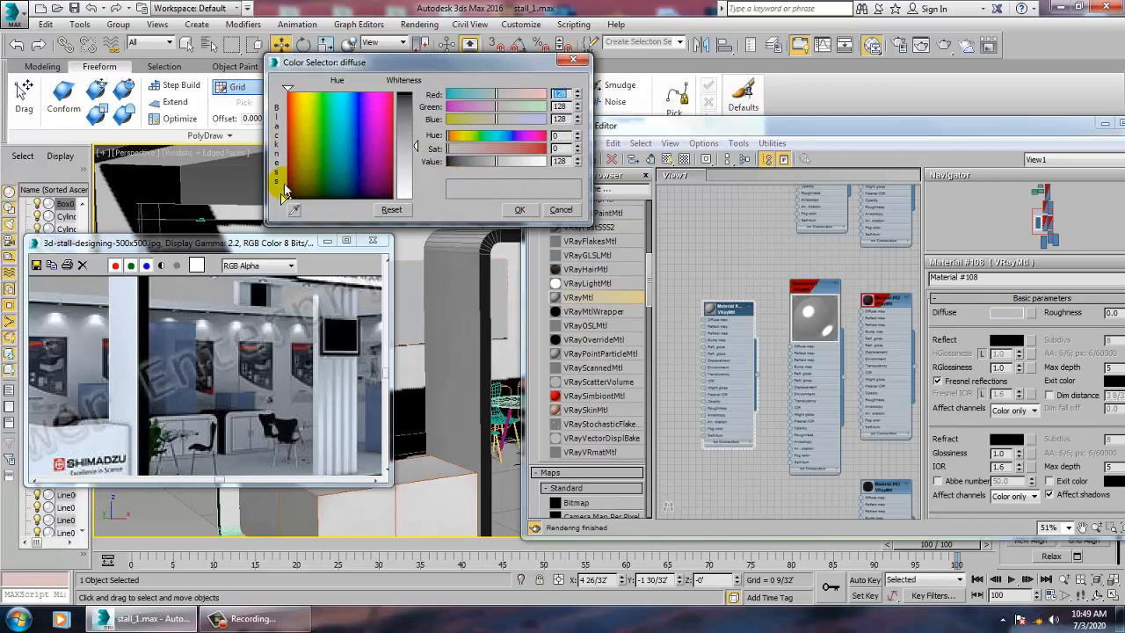
click(185, 332)
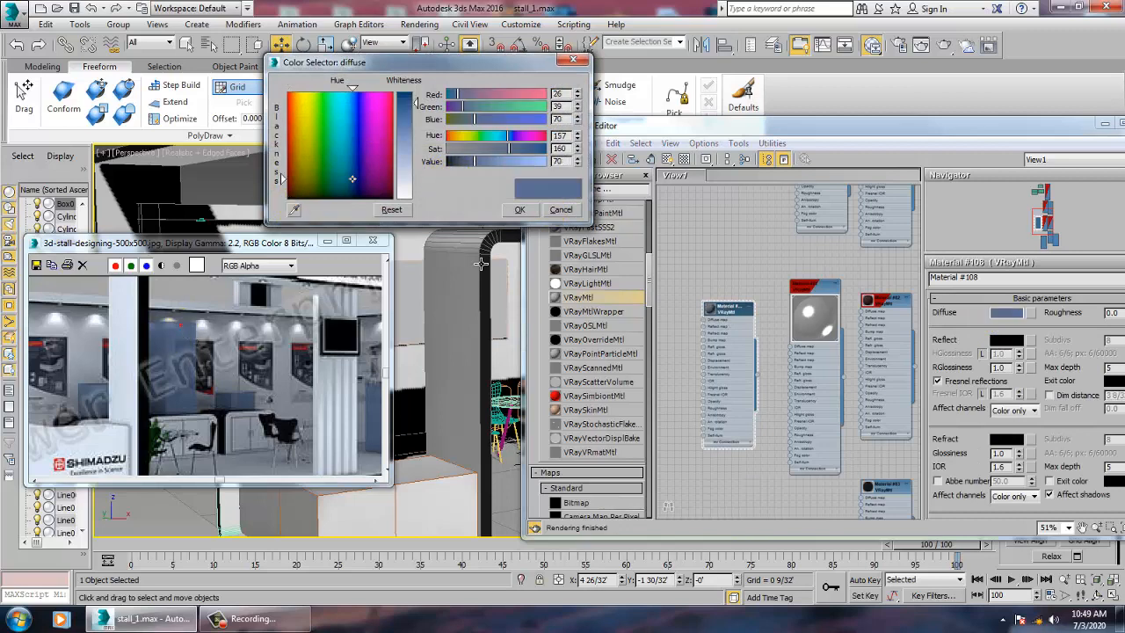
click(520, 210)
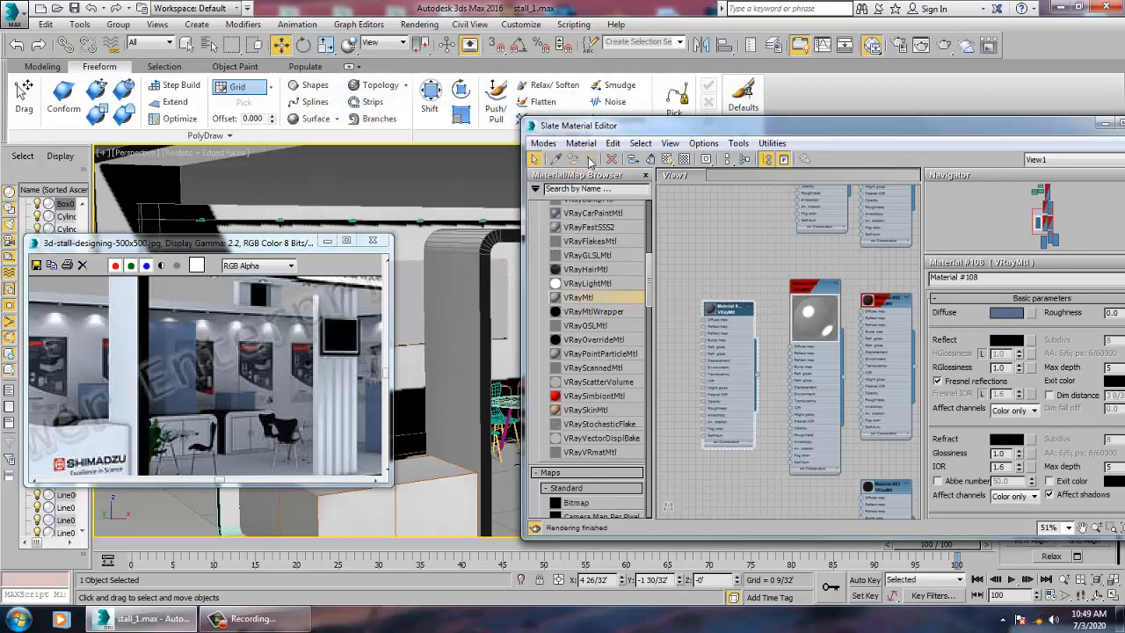
drag(817, 125, 285, 167)
click(572, 154)
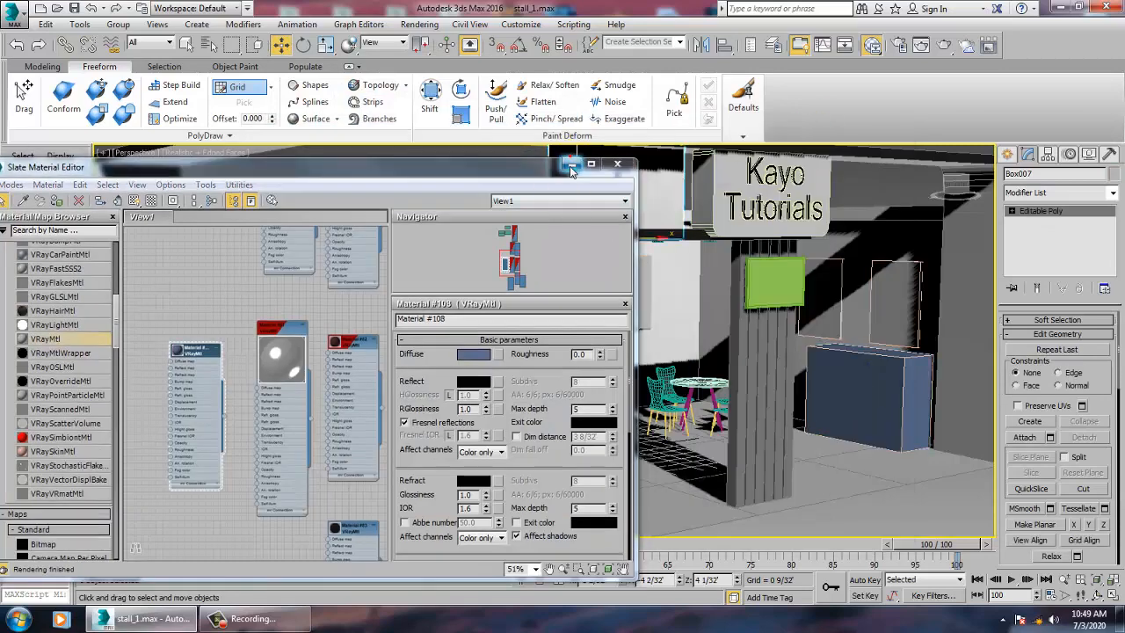
click(573, 164)
middle_drag(659, 322, 644, 330)
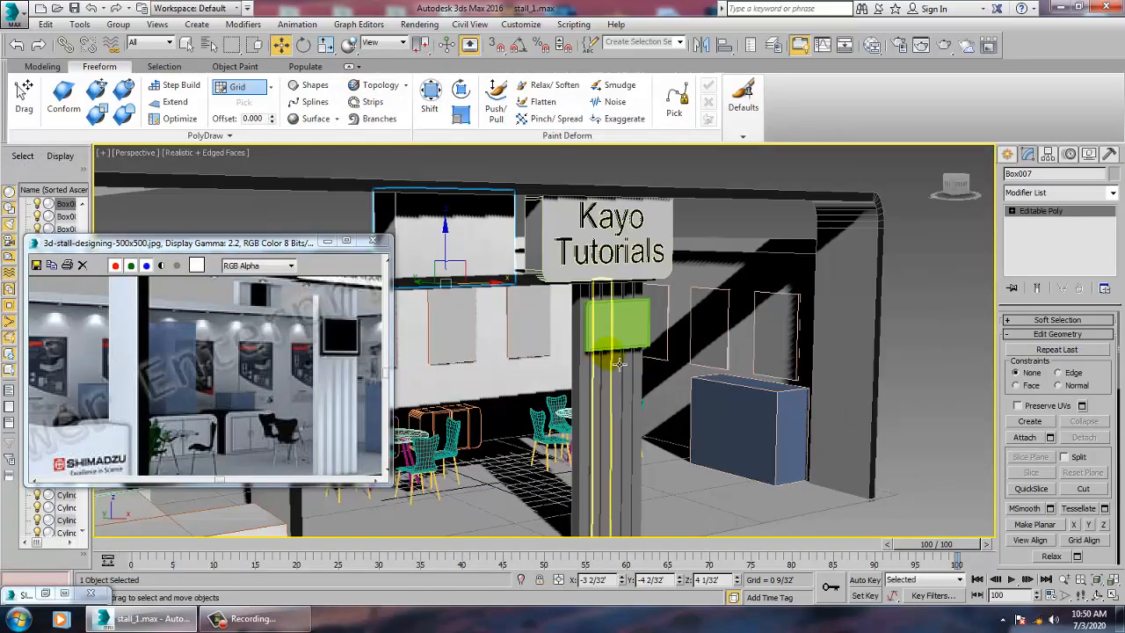
scroll(652, 347, down, 5)
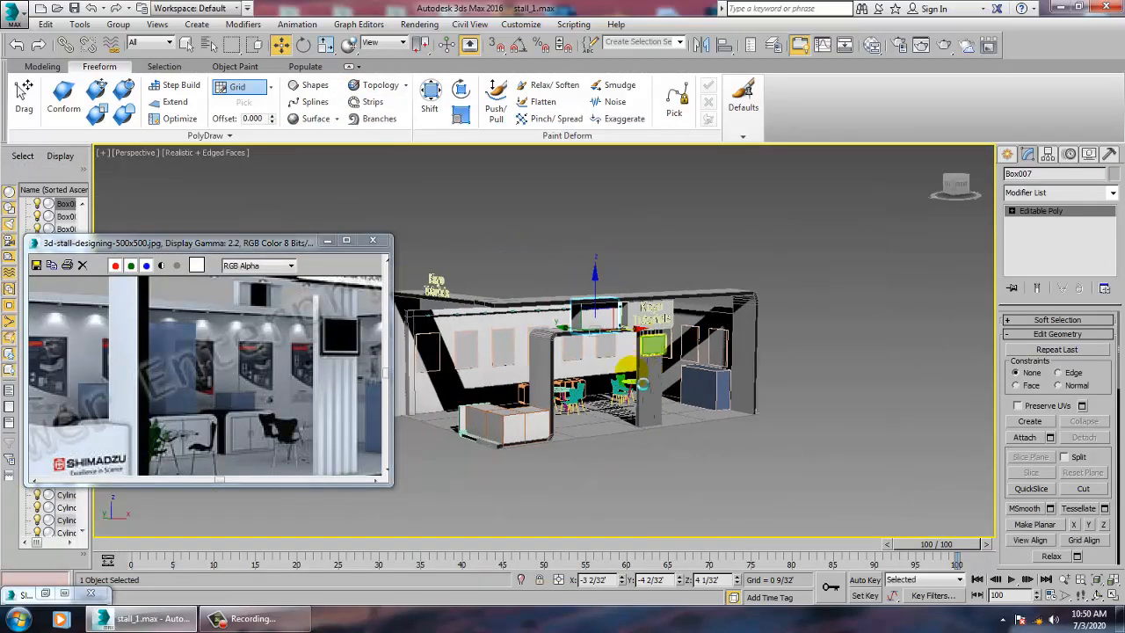
scroll(573, 356, up, 8)
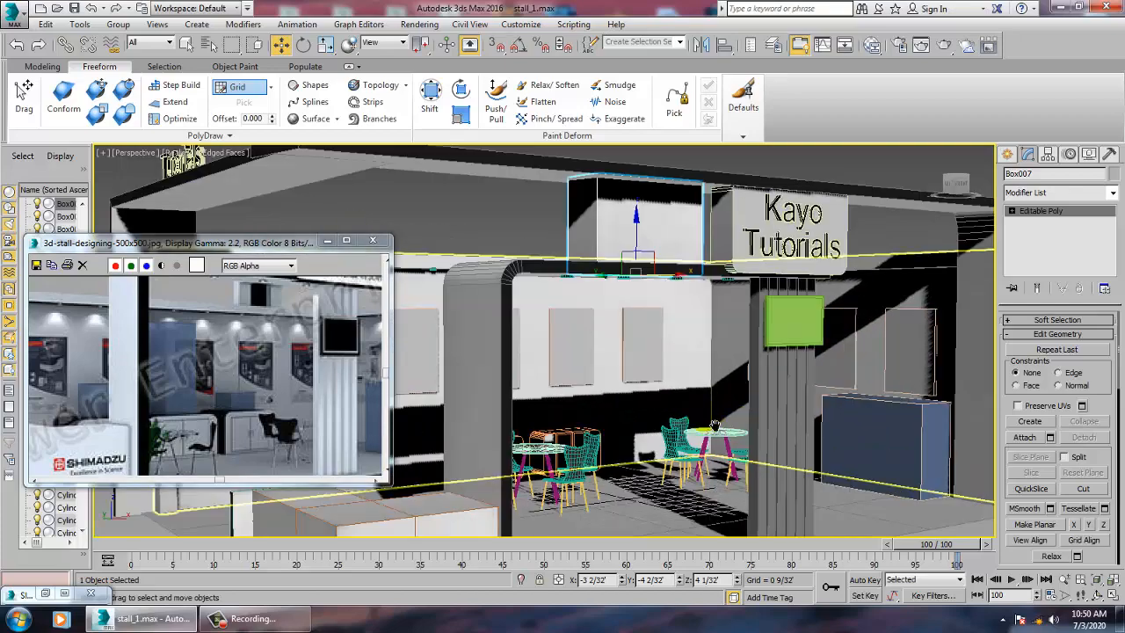
scroll(715, 426, up, 4)
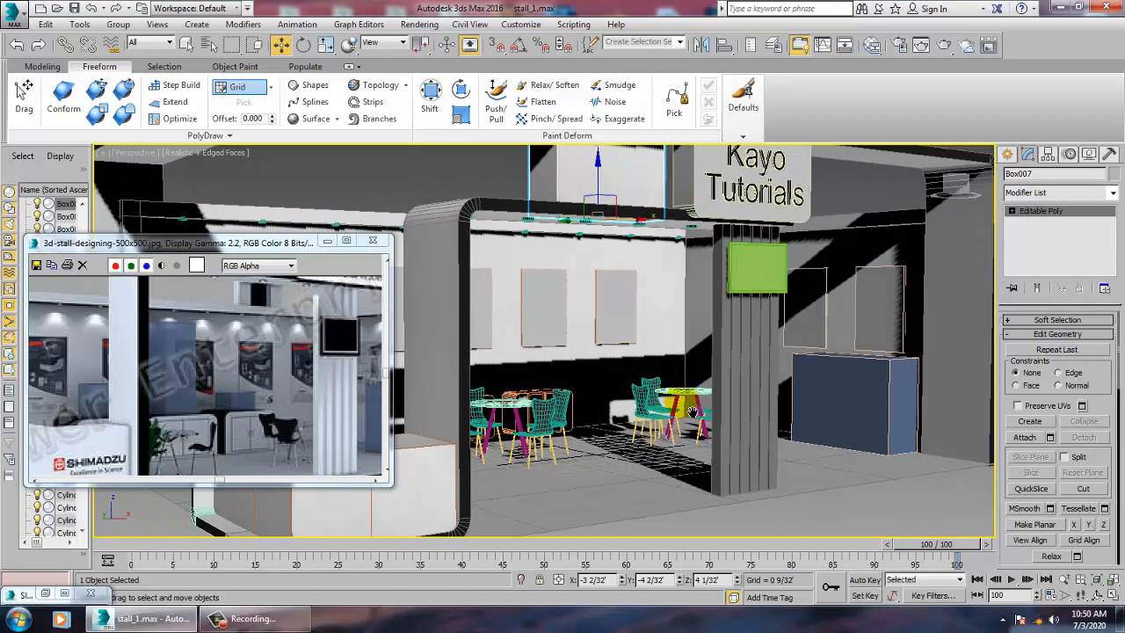
alt+middle_drag(692, 411, 912, 391)
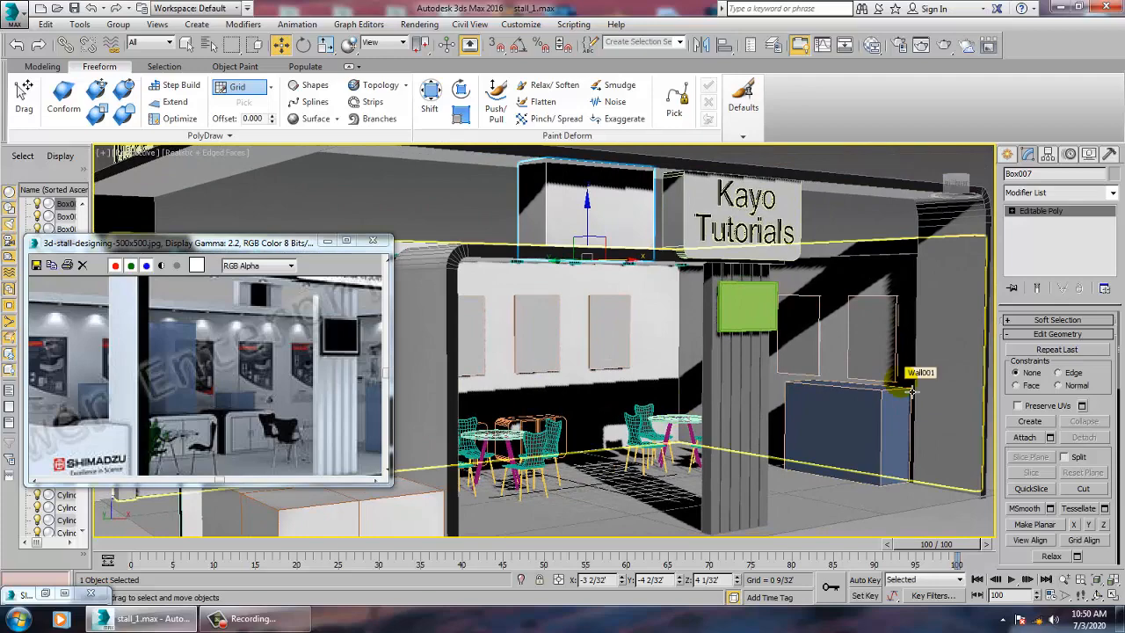